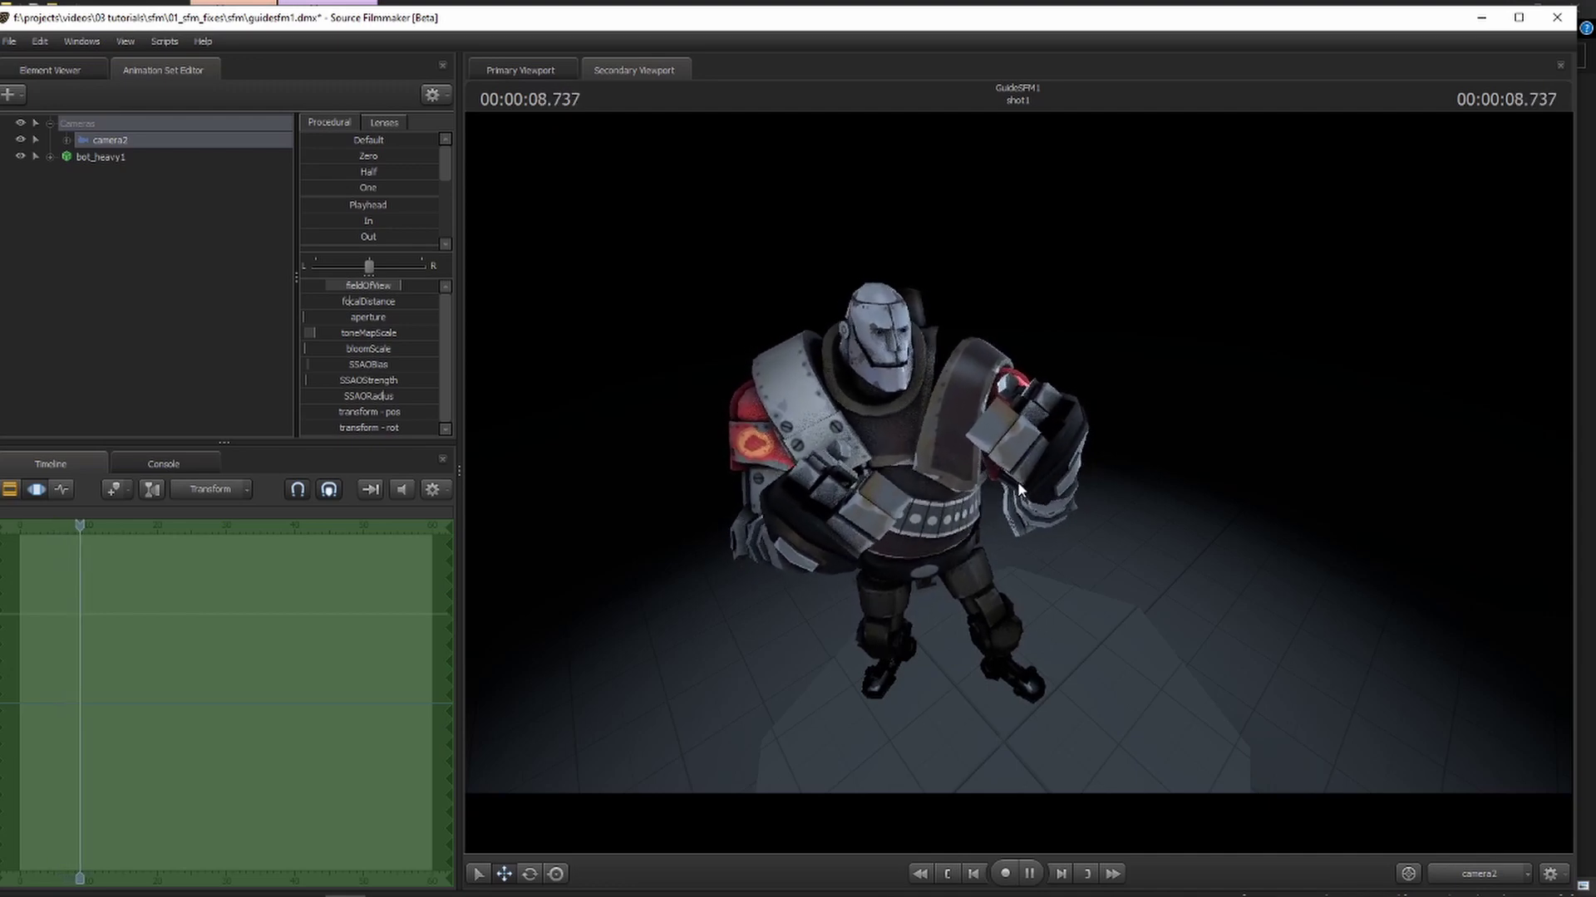
- Record a short camera move by dragging across the viewport while the robot shot plays
left_click_drag(1493, 332, 1473, 332)
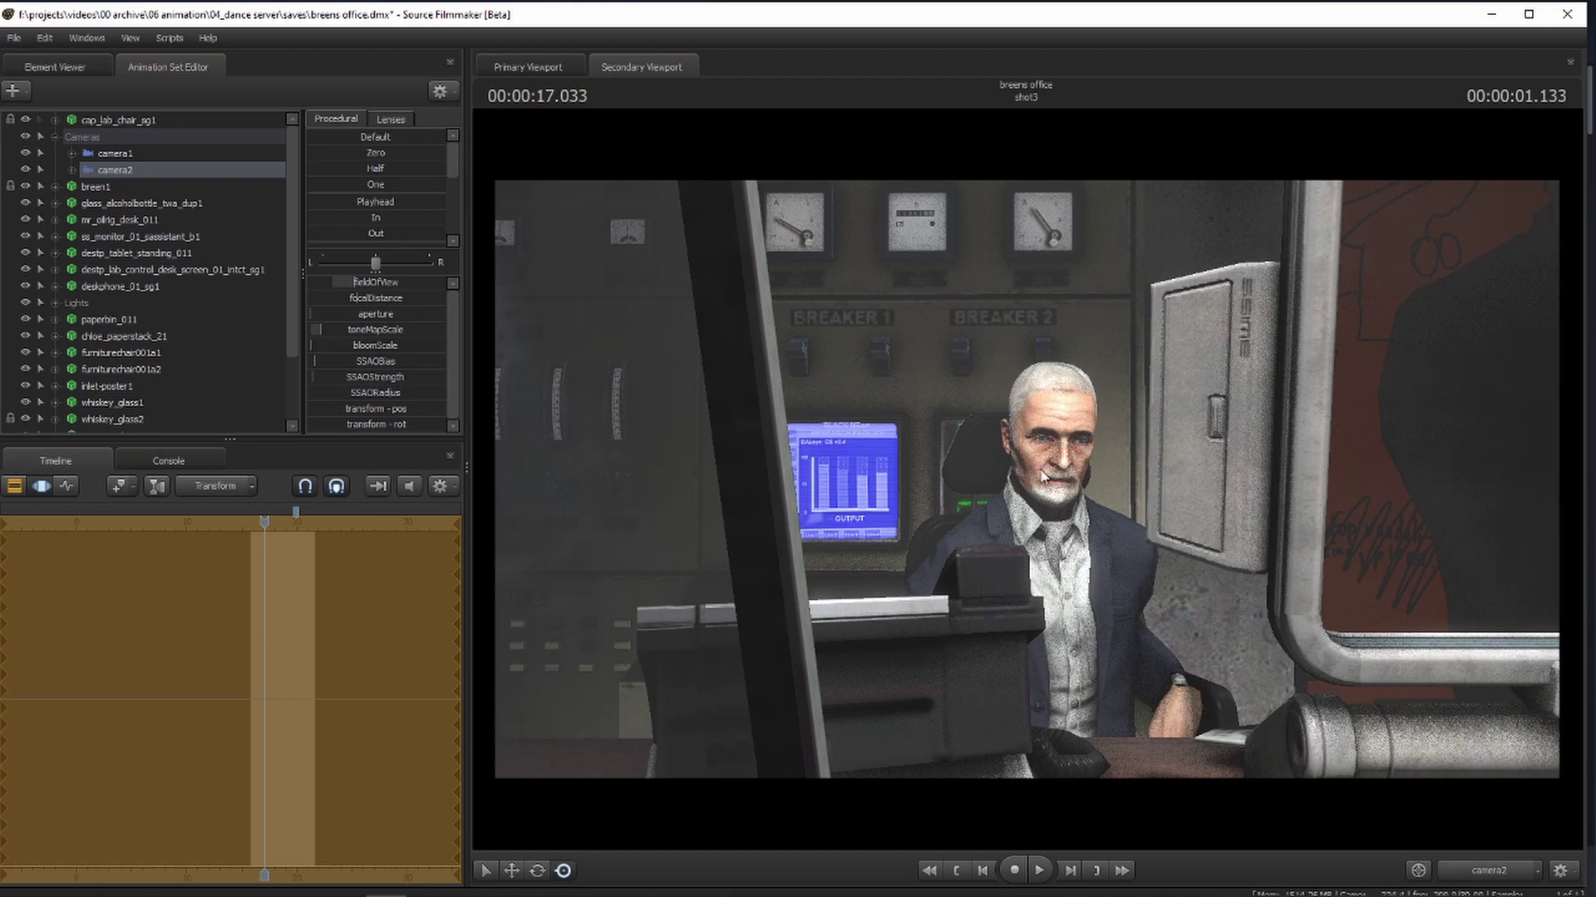
left_click(15, 37)
mouse_move(76, 202)
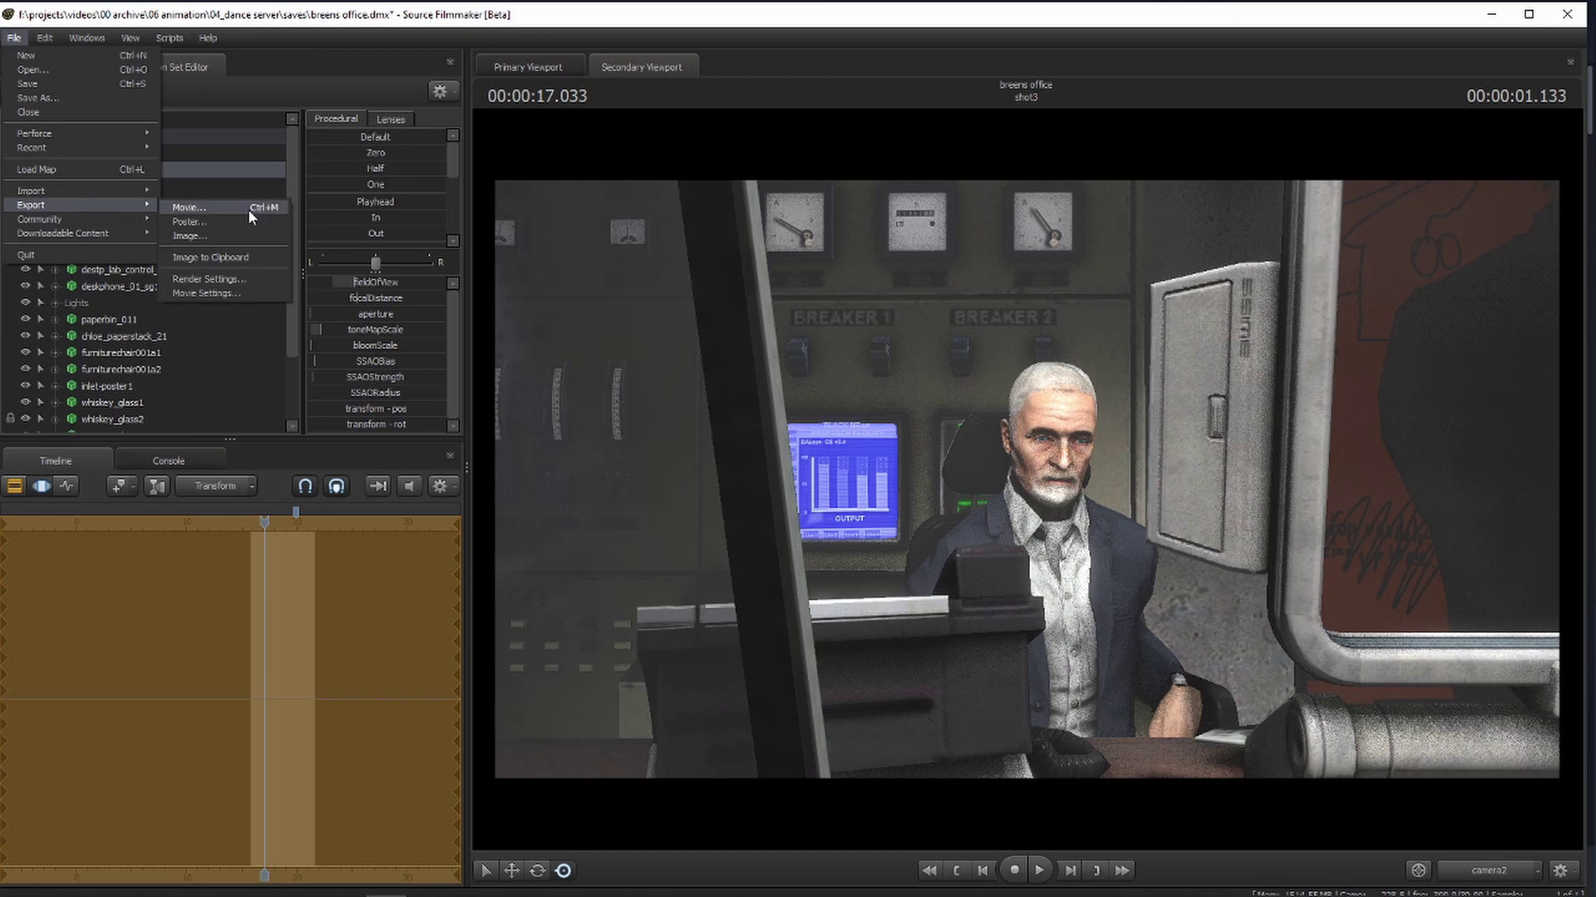
left_click(248, 208)
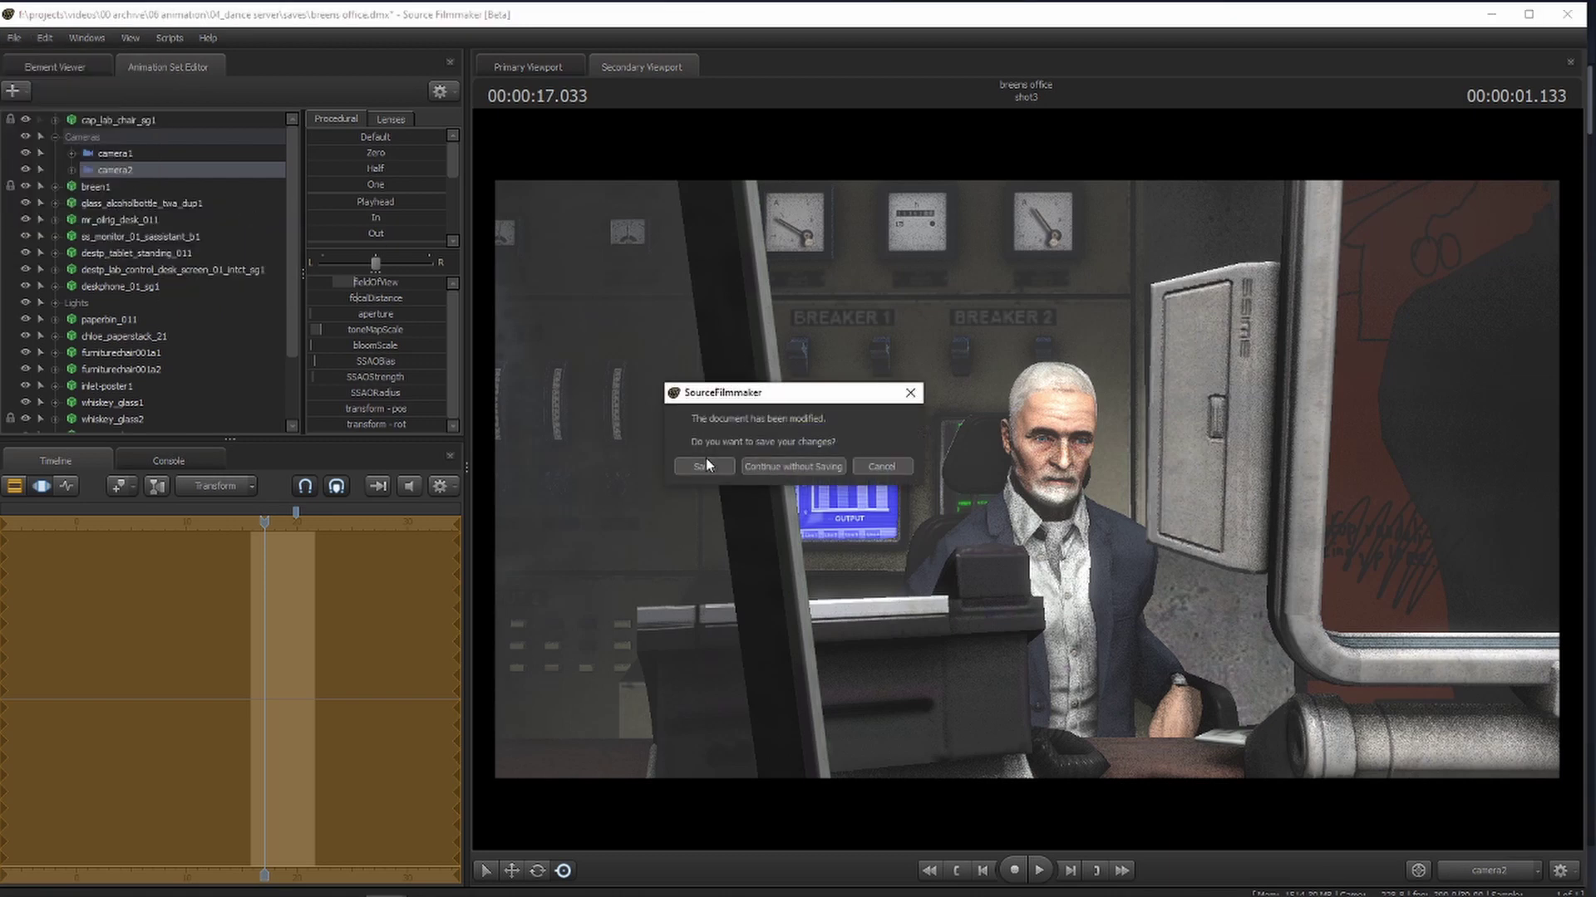
left_click(757, 466)
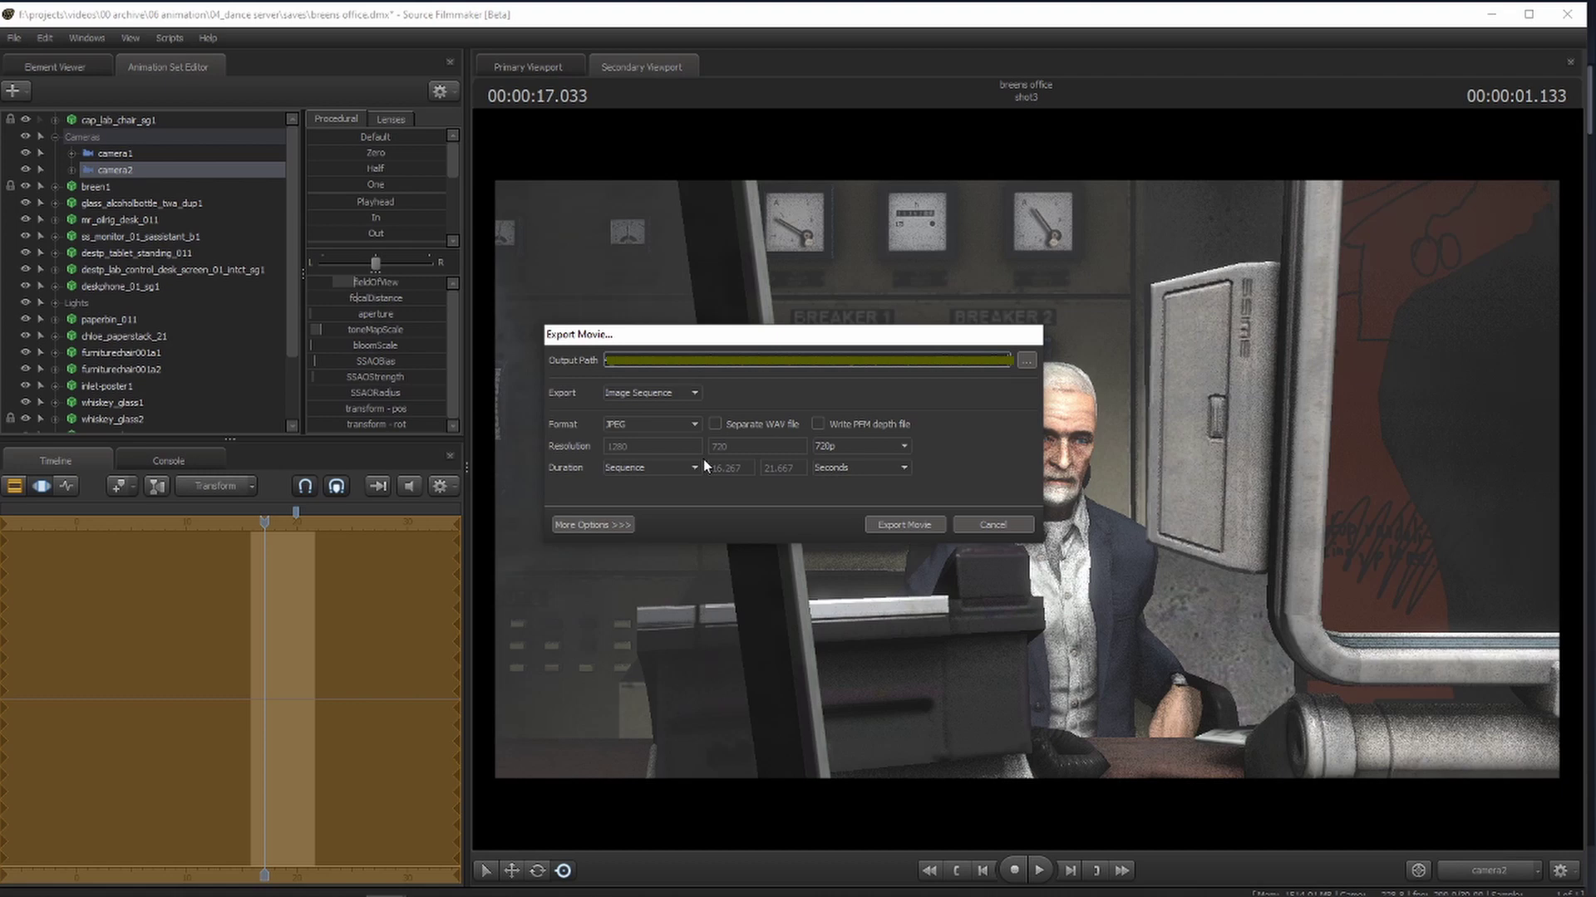
left_click(831, 453)
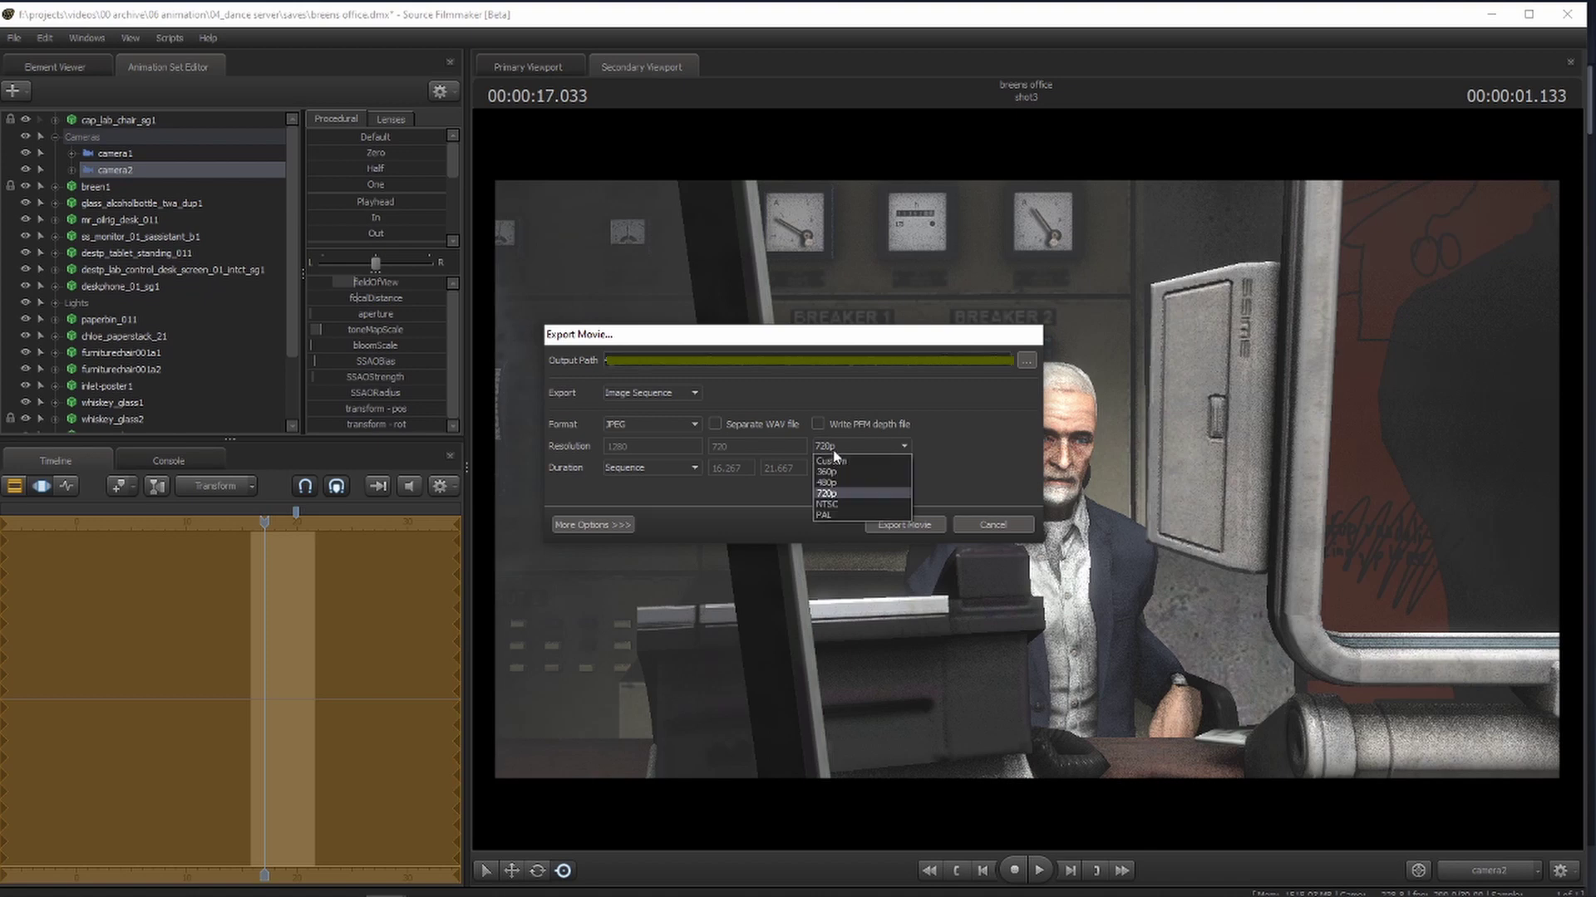
left_click(833, 449)
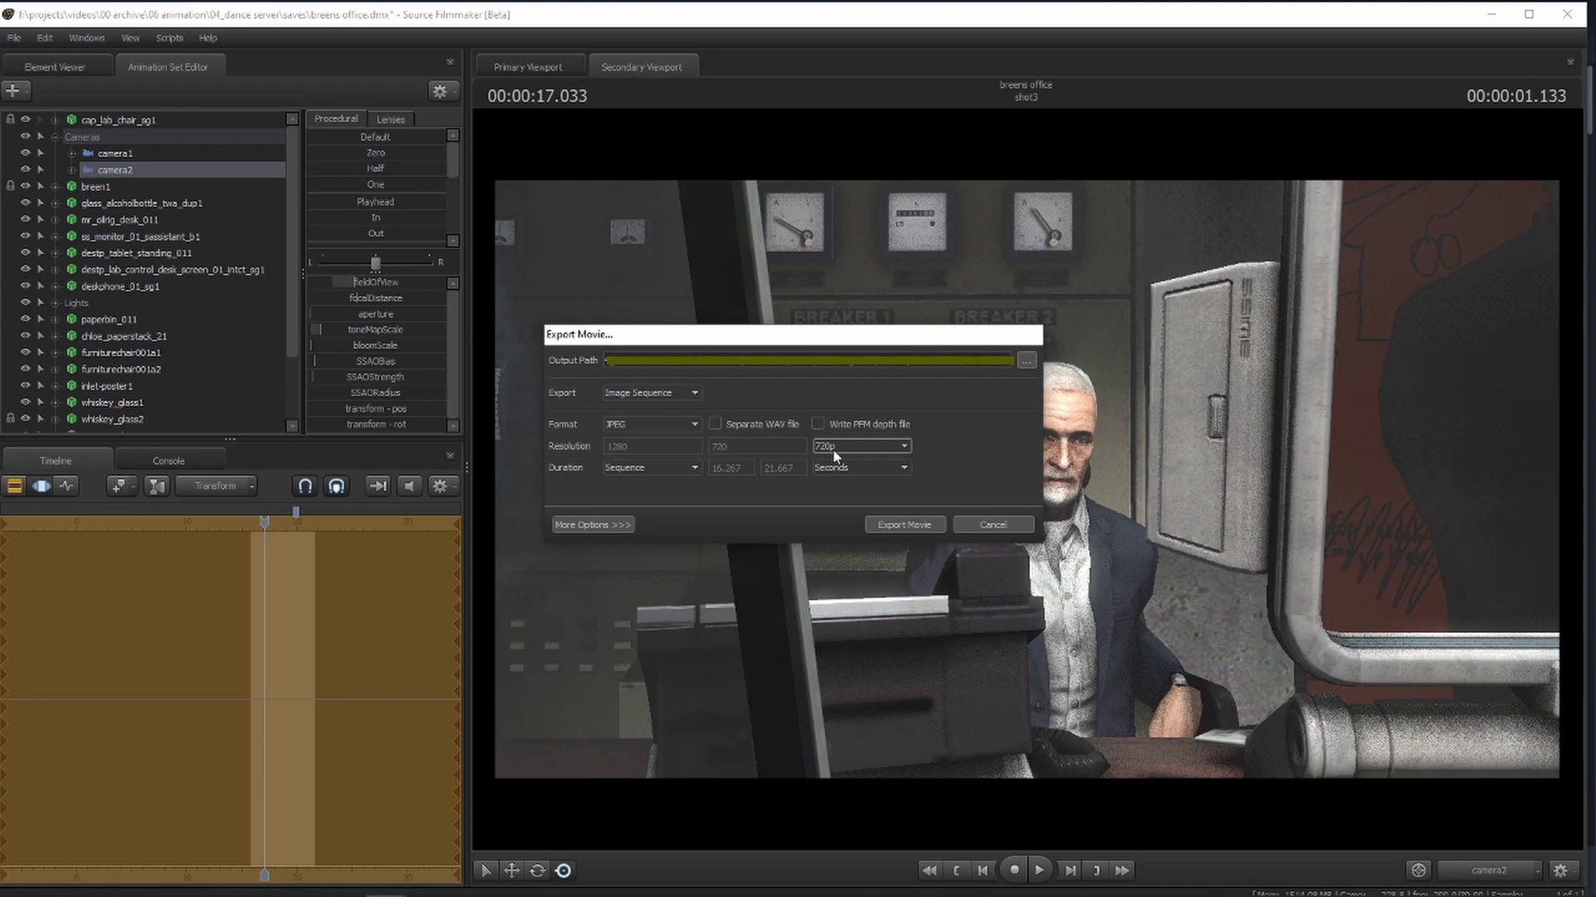
left_click(1015, 527)
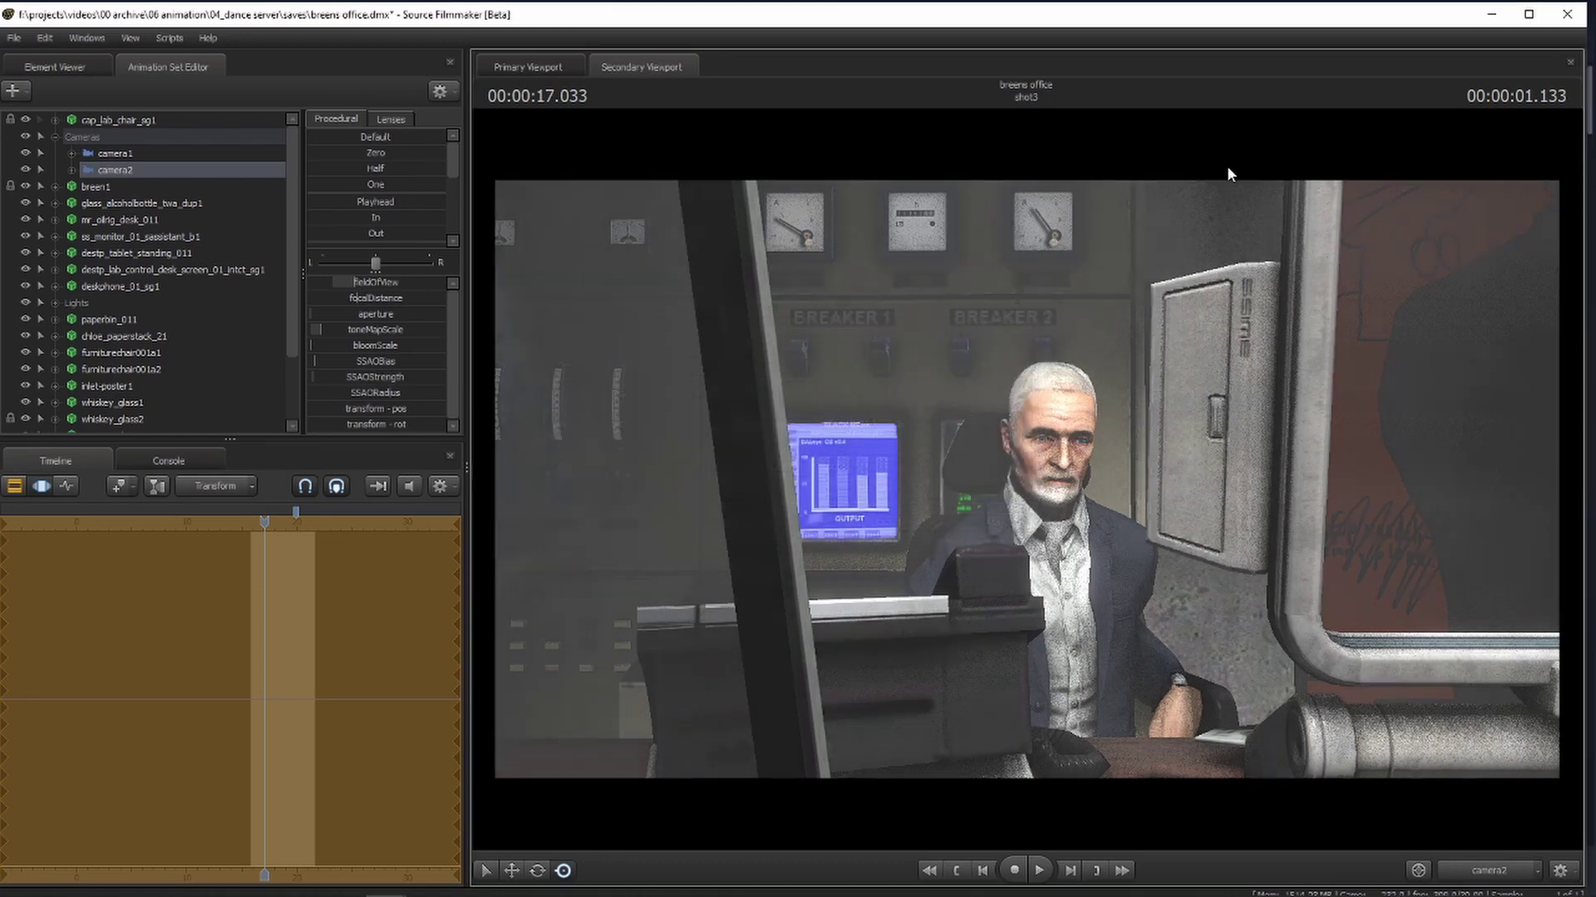
- Close Source Filmmaker and bring up its launch options from the Steam library properties
left_click(1559, 17)
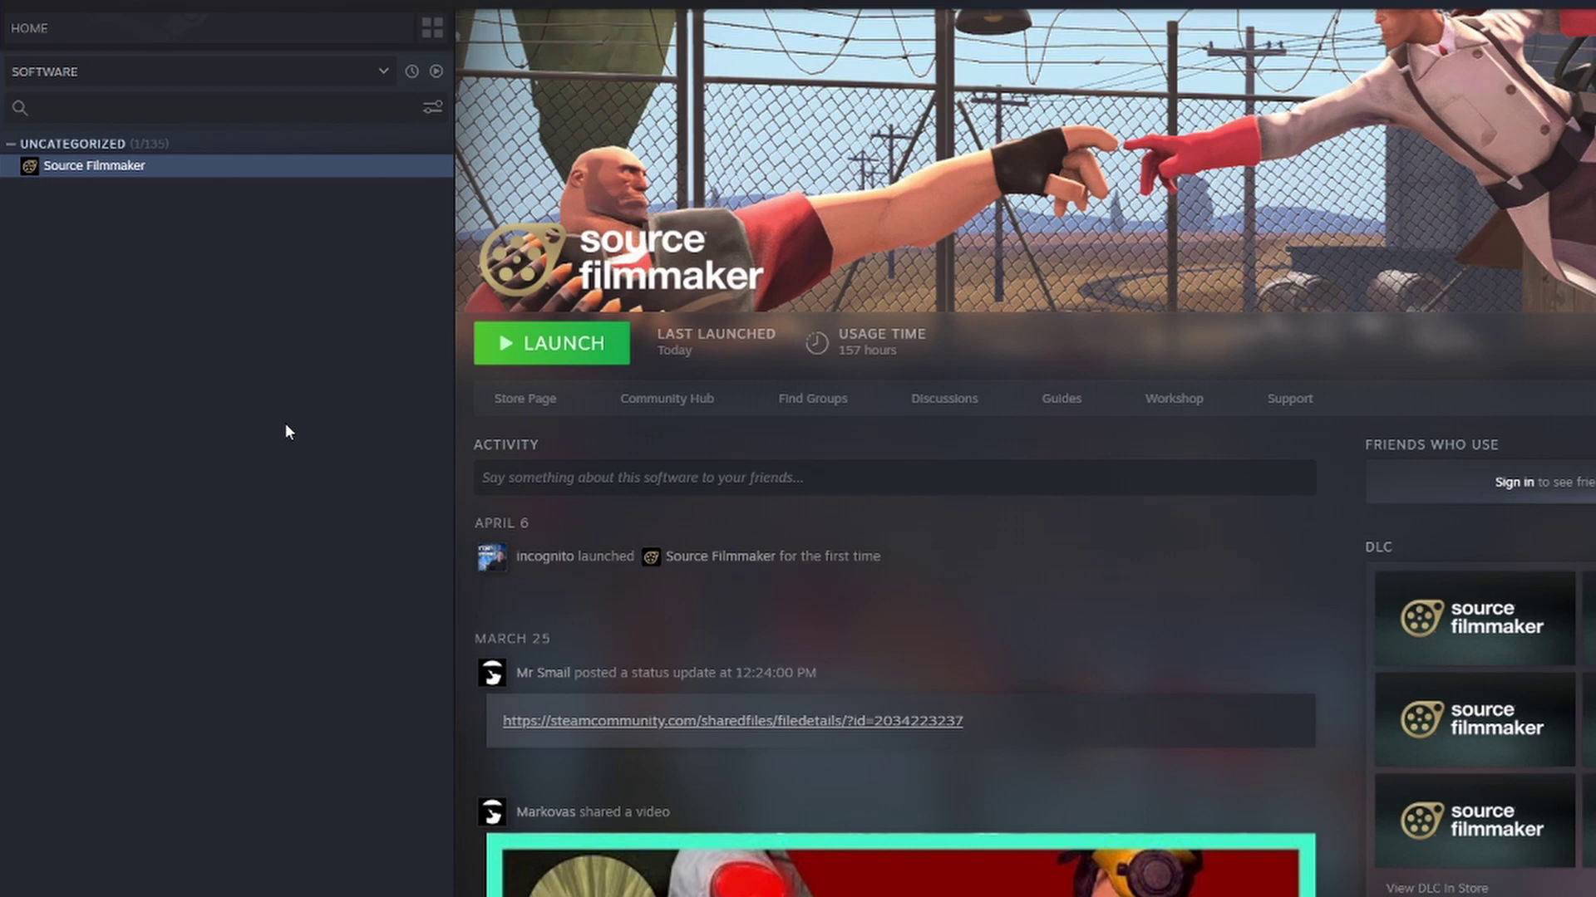
right_click(145, 166)
left_click(222, 299)
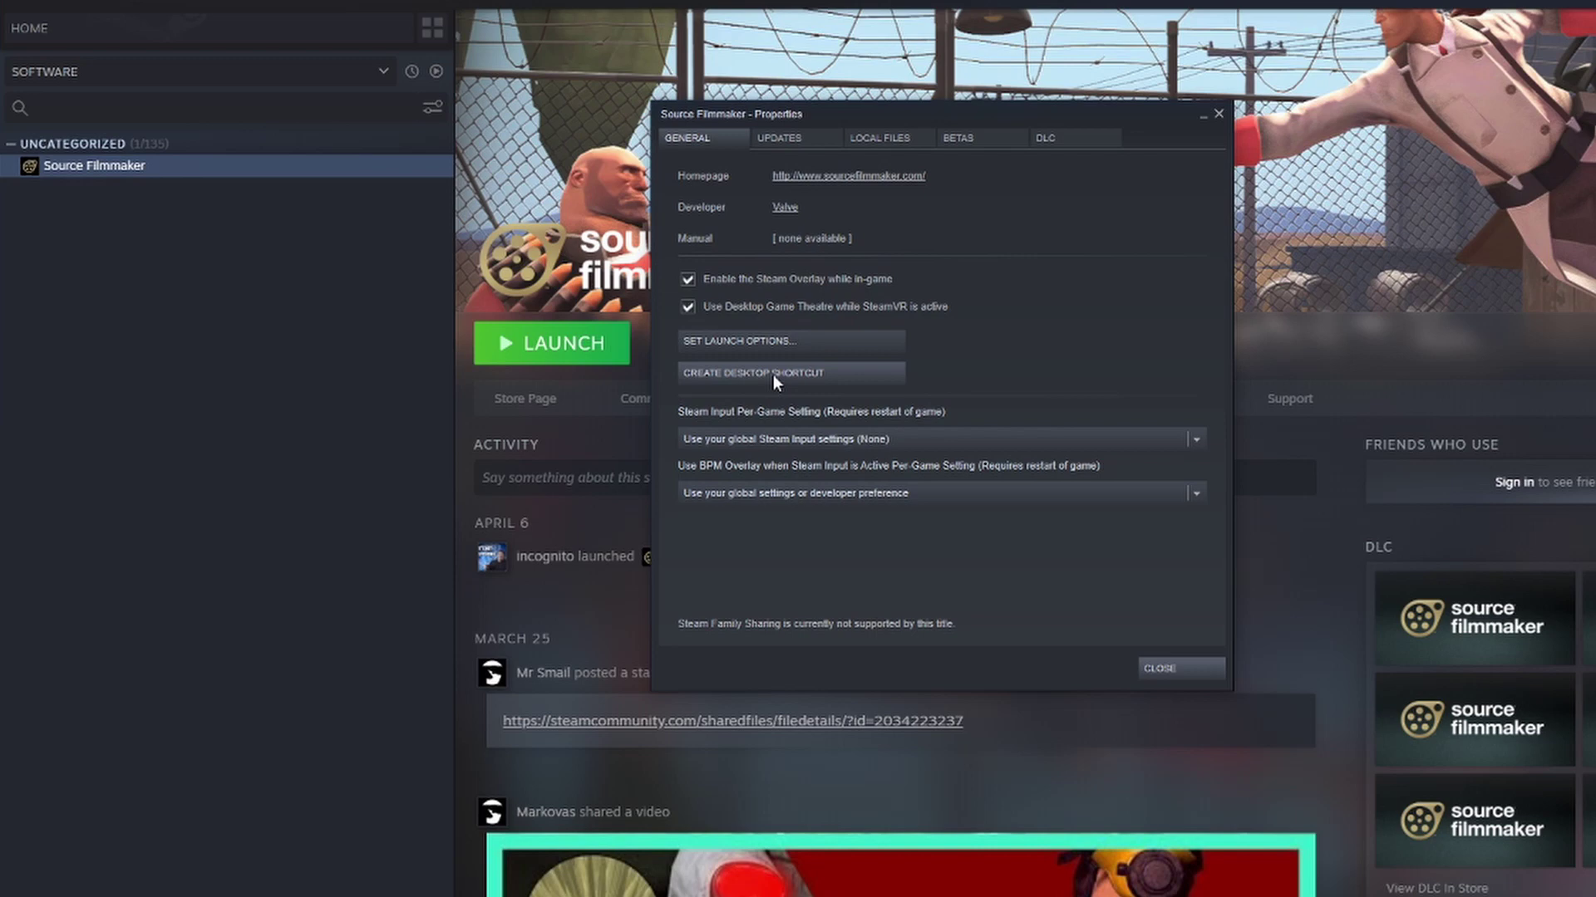
left_click(786, 337)
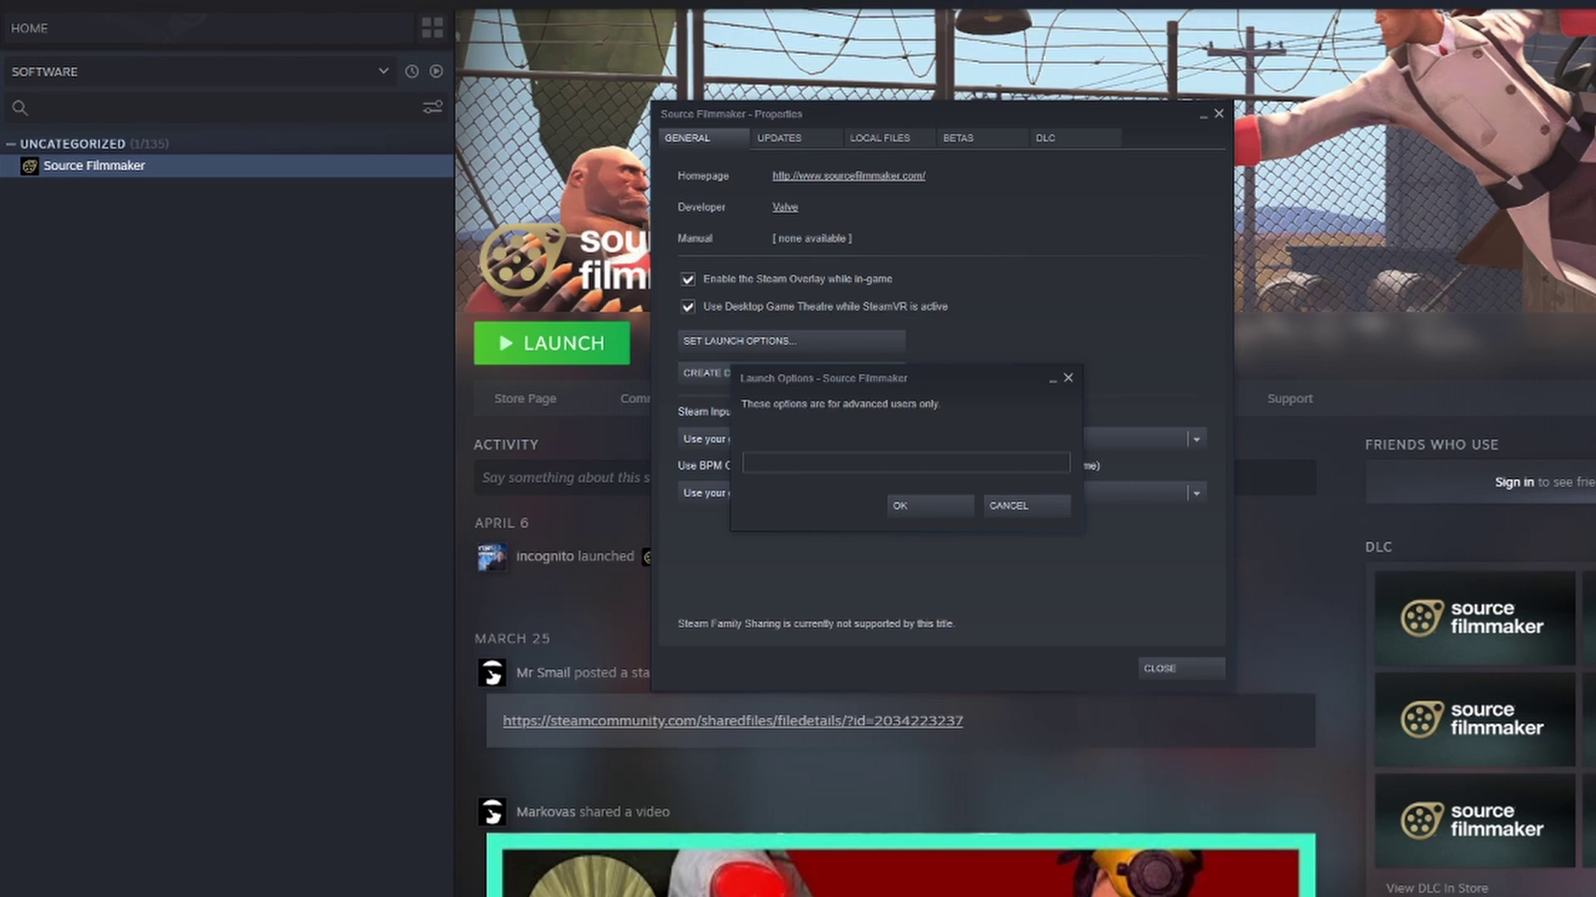
- Paste the options, delete the duplicate -w/-h, and save -sfm_resolution 1080 -w 1920 -h 1080
left_click(878, 470)
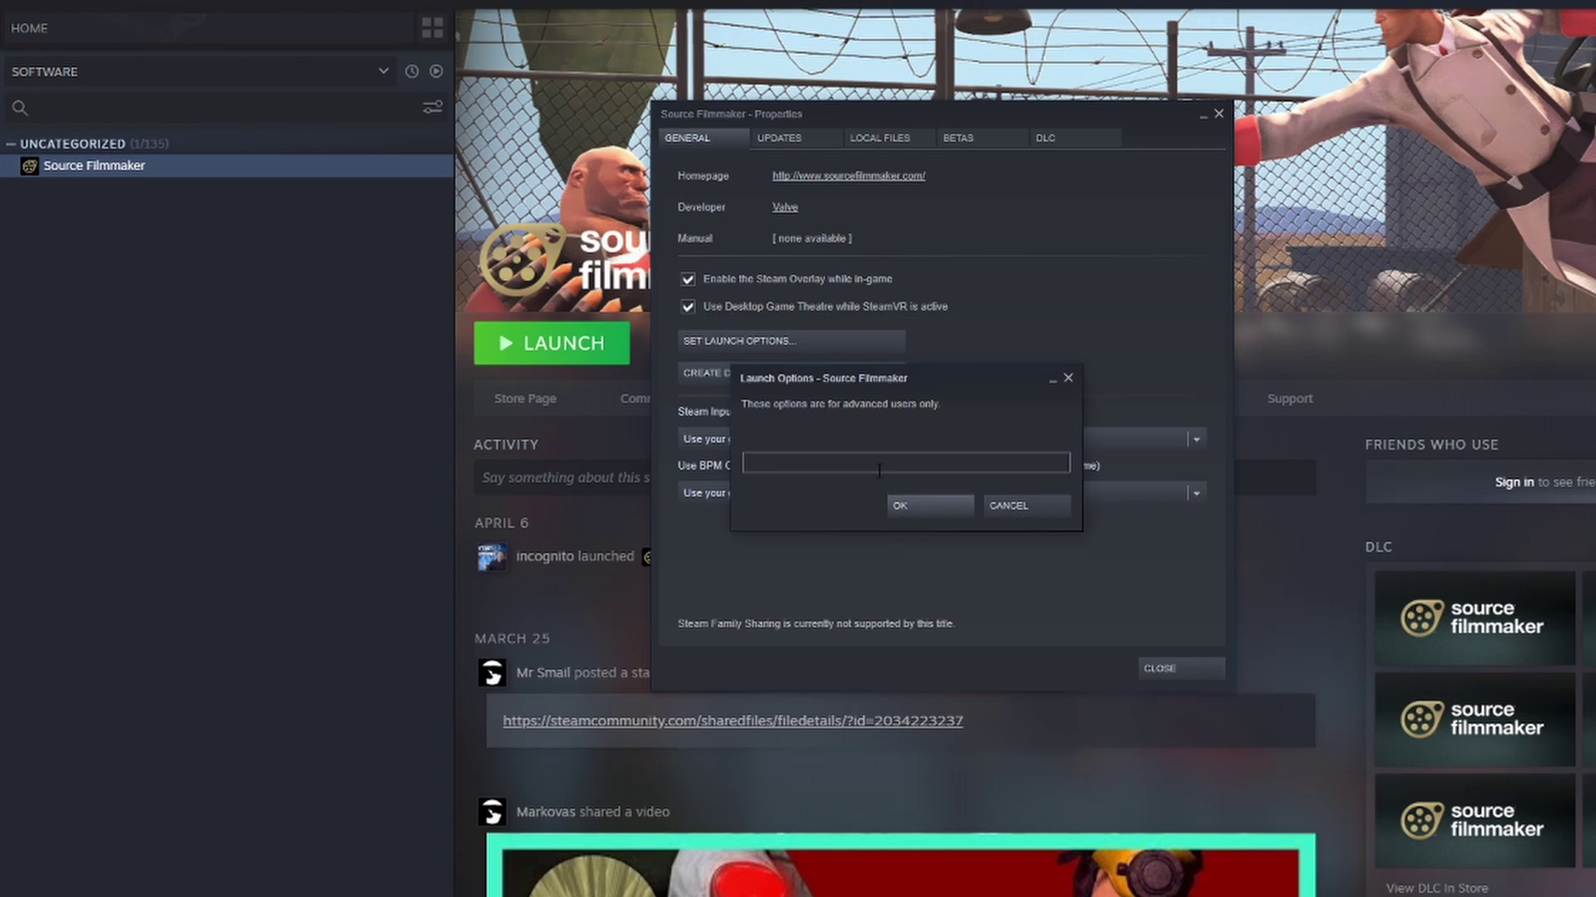
type("-w 1920 -h 1080 -sfm_resolution 1080 -w 1920 -h 1080")
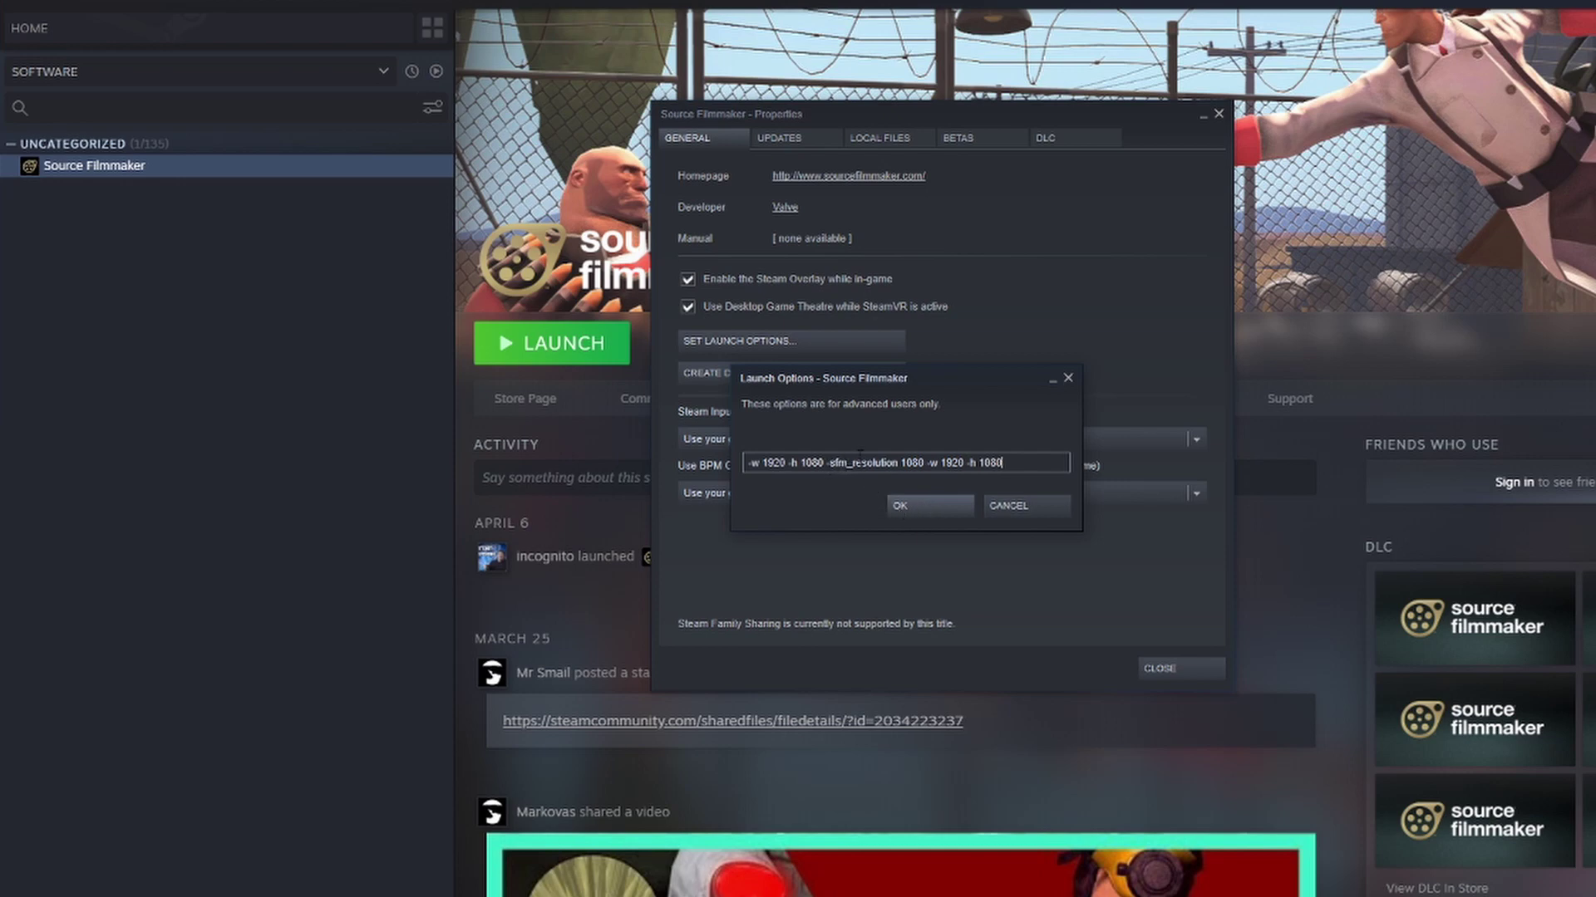
left_click_drag(828, 463, 747, 463)
key("Delete")
key("Delete")
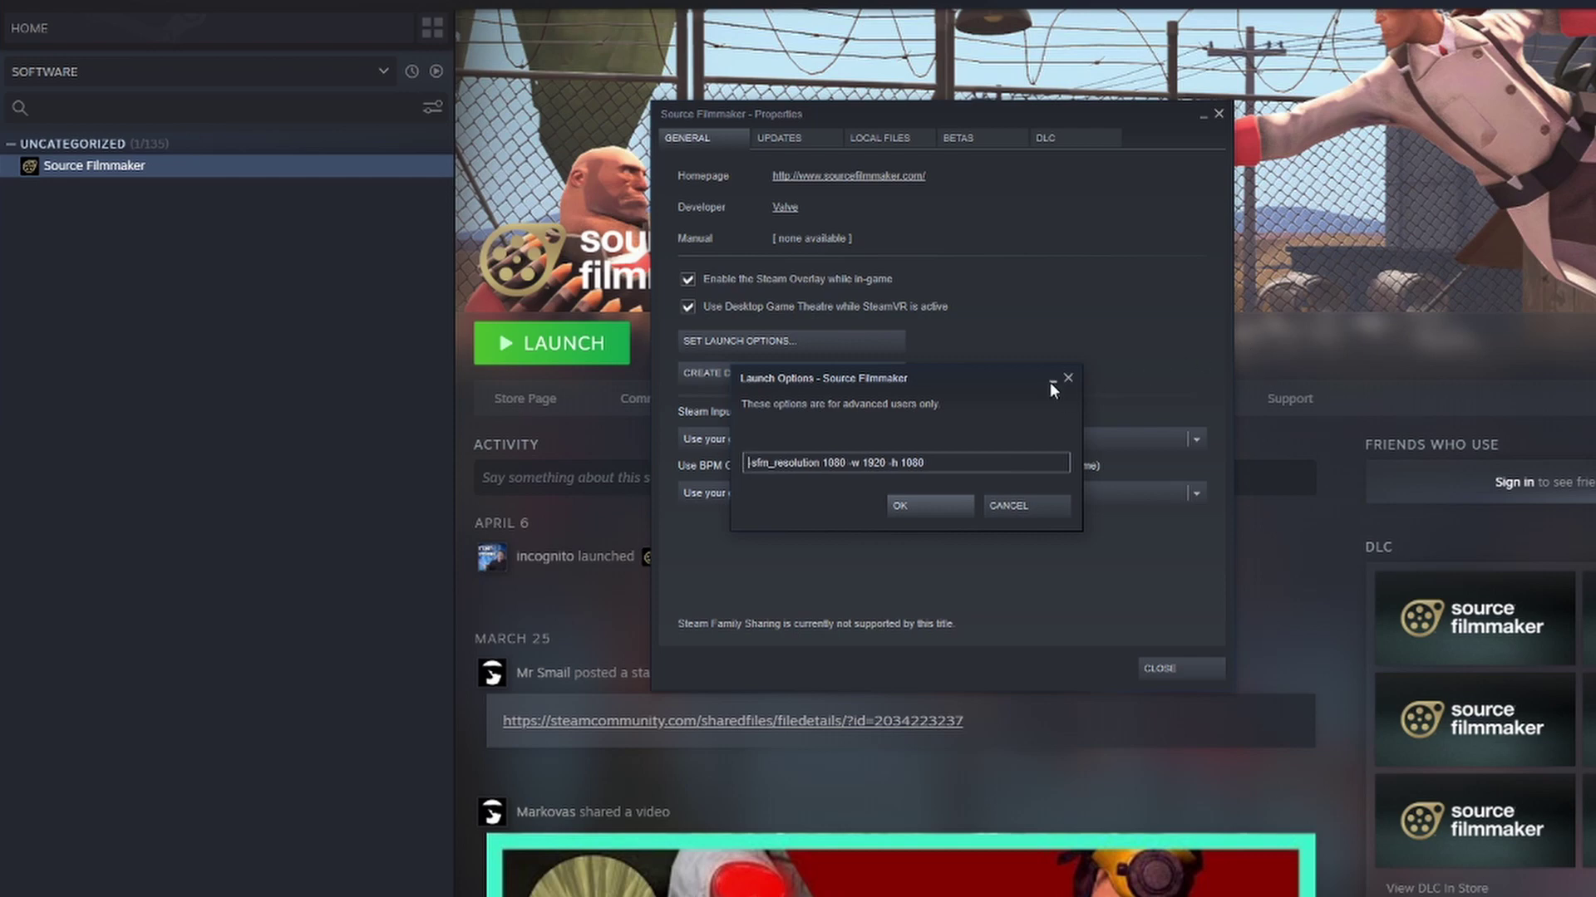
left_click_drag(966, 467, 852, 470)
left_click(935, 510)
- Confirm the Export Movie resolution preset shows 1080p, then cancel without exporting
left_click(1191, 667)
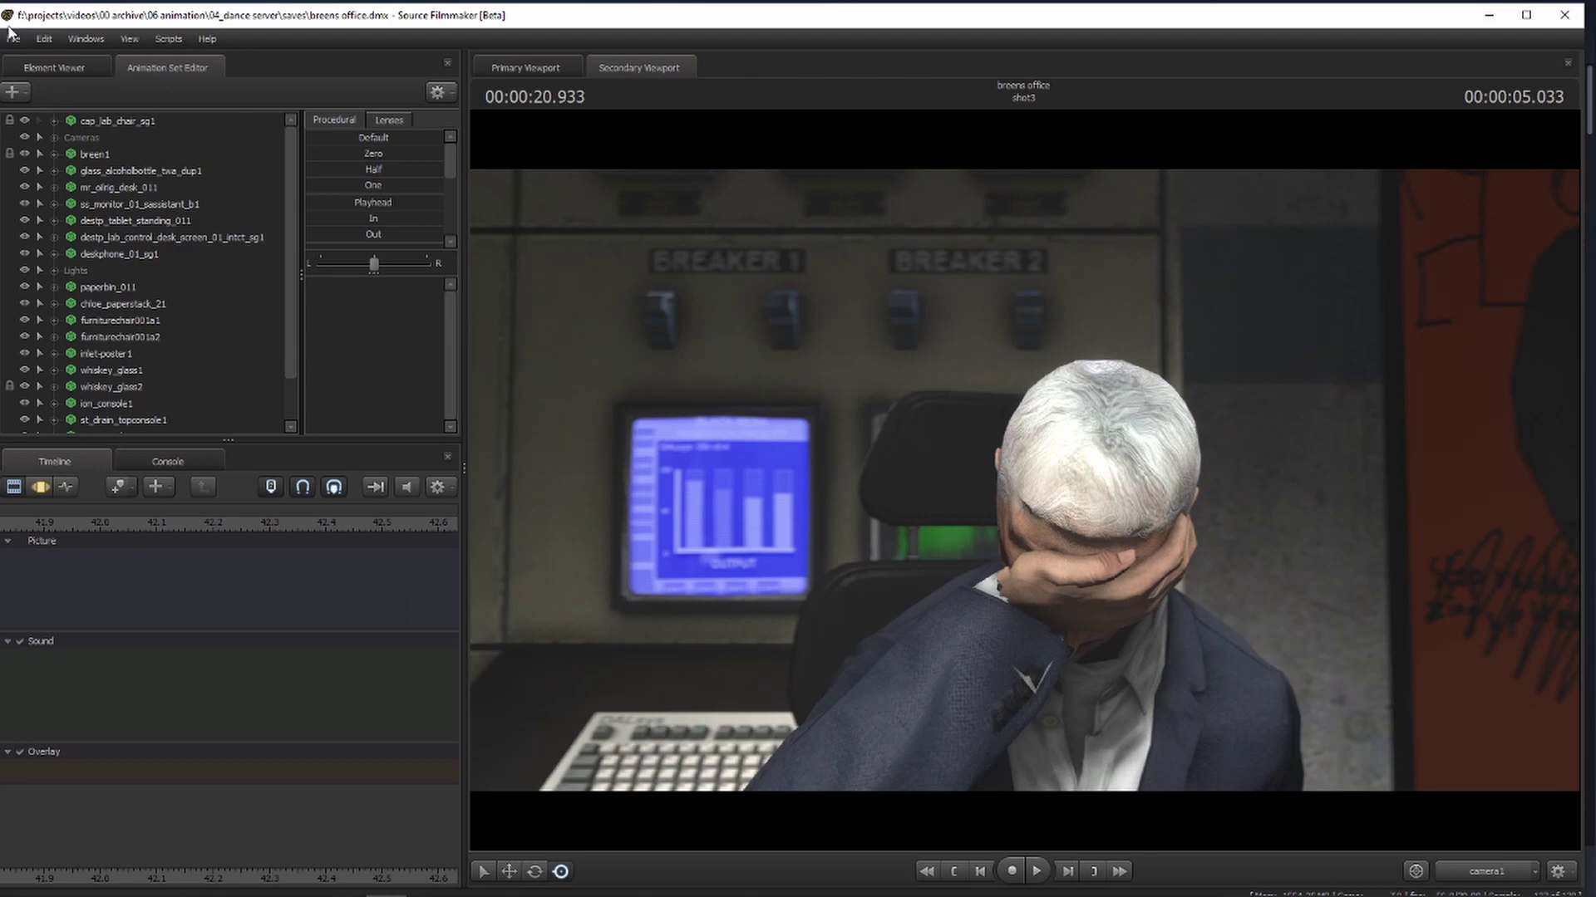
left_click(12, 39)
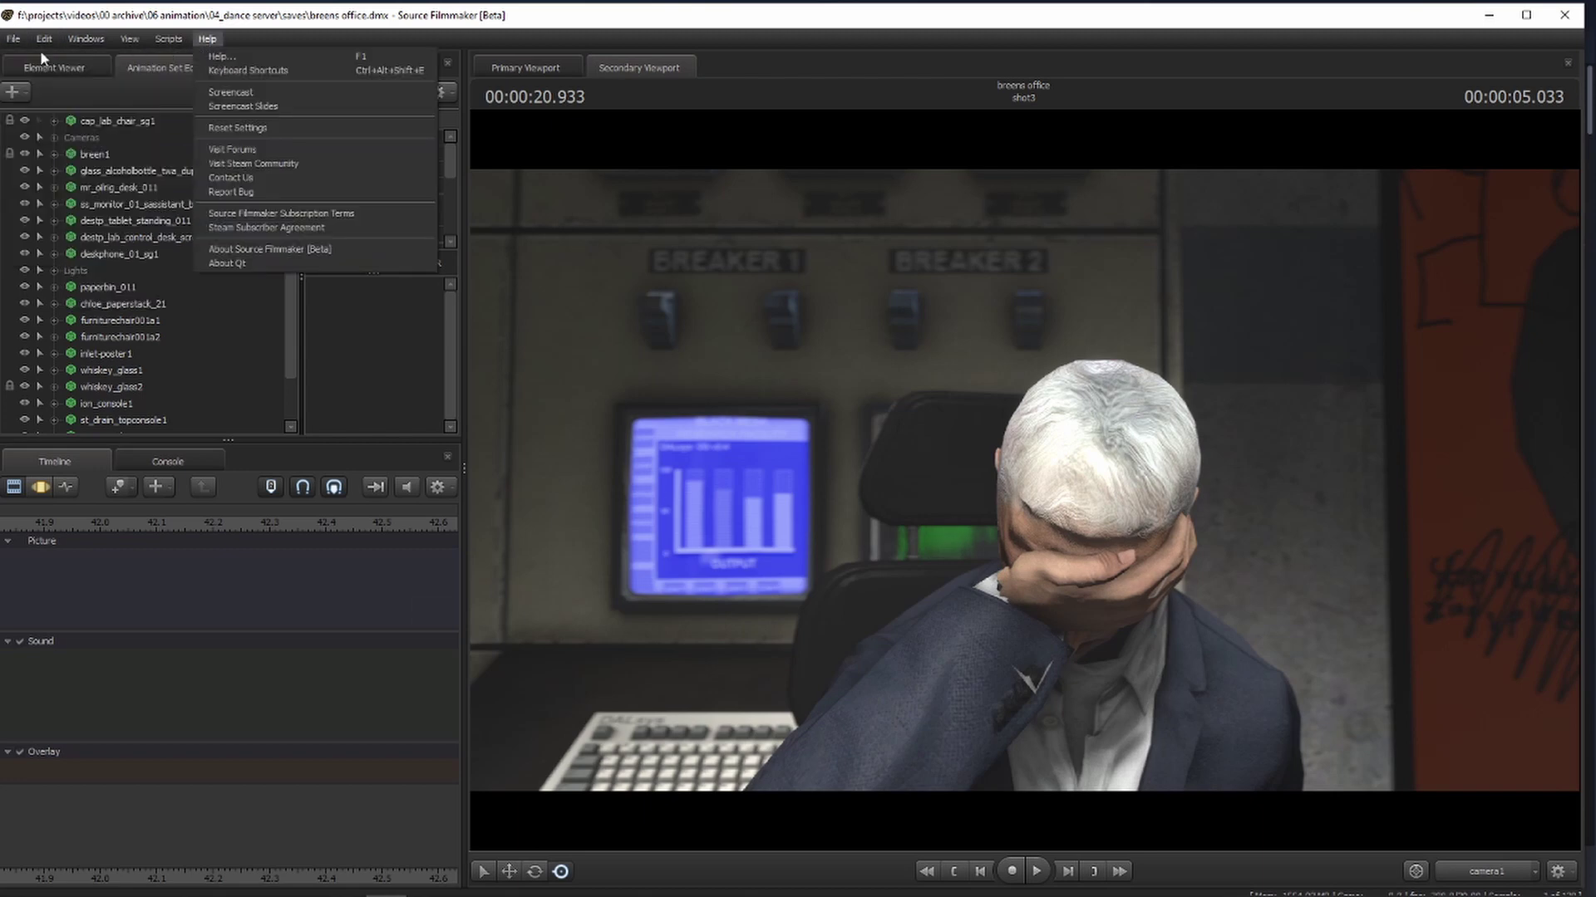
mouse_move(67, 204)
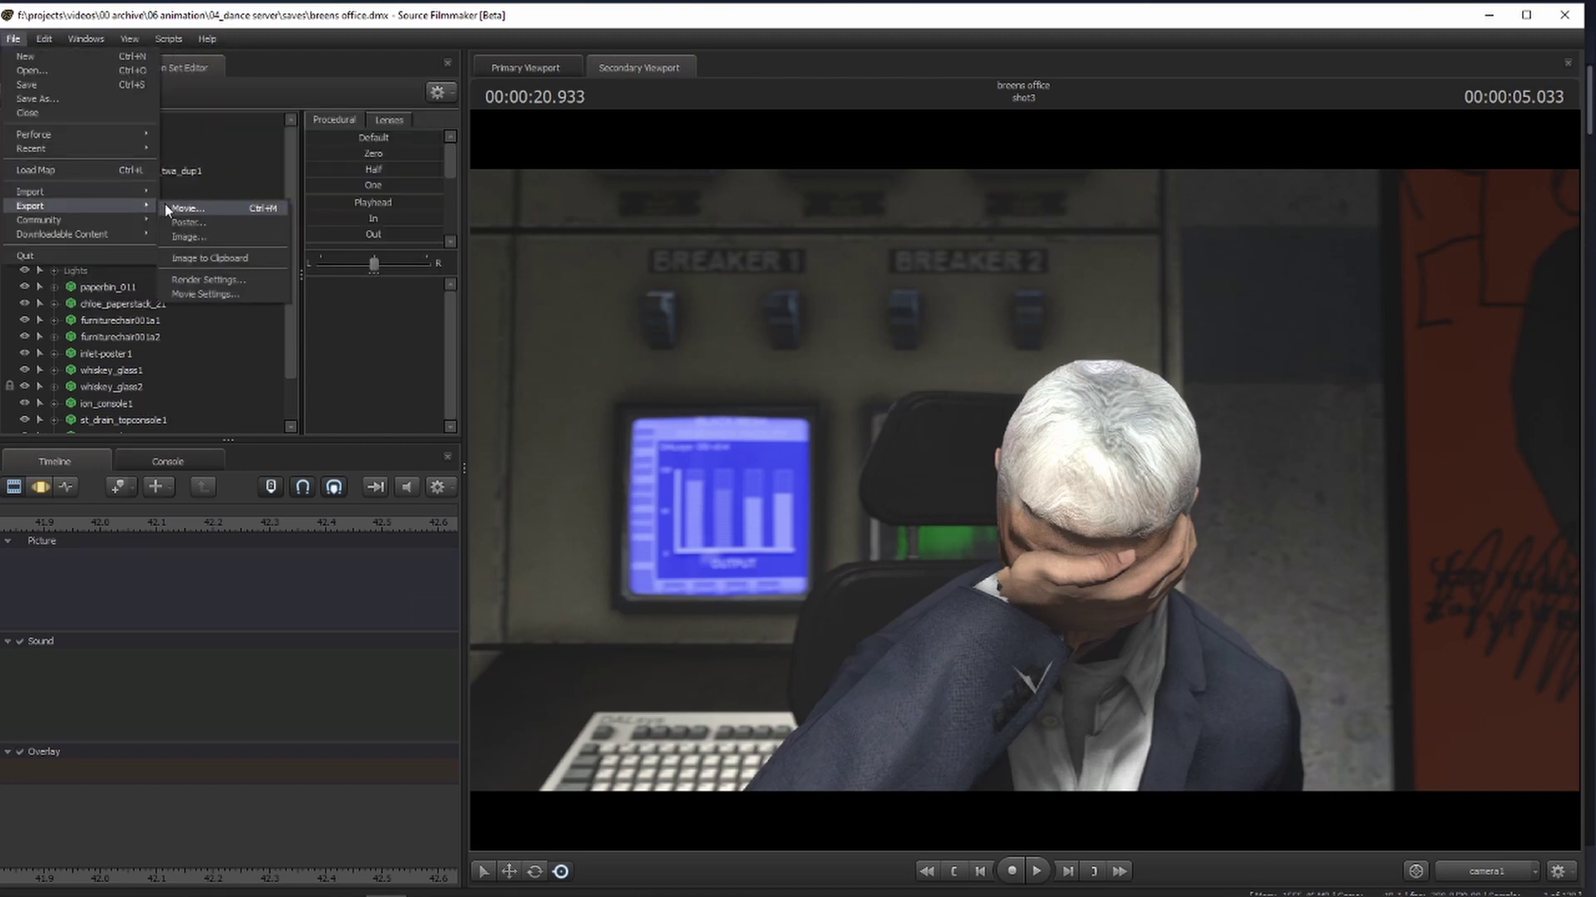
left_click(165, 205)
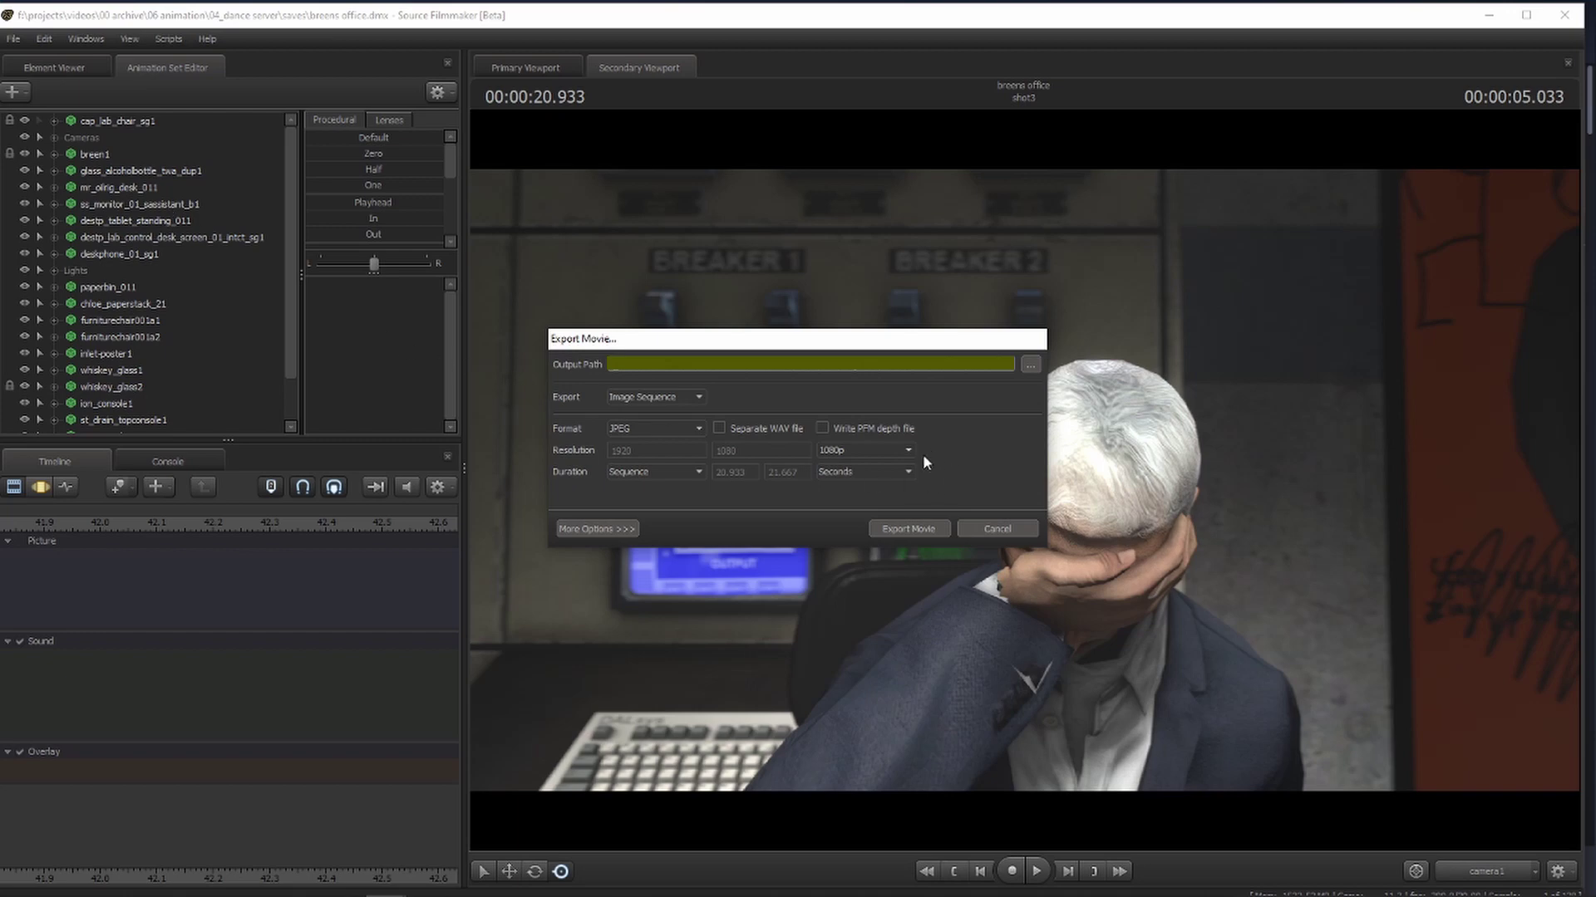
left_click(866, 449)
left_click(866, 450)
left_click(987, 527)
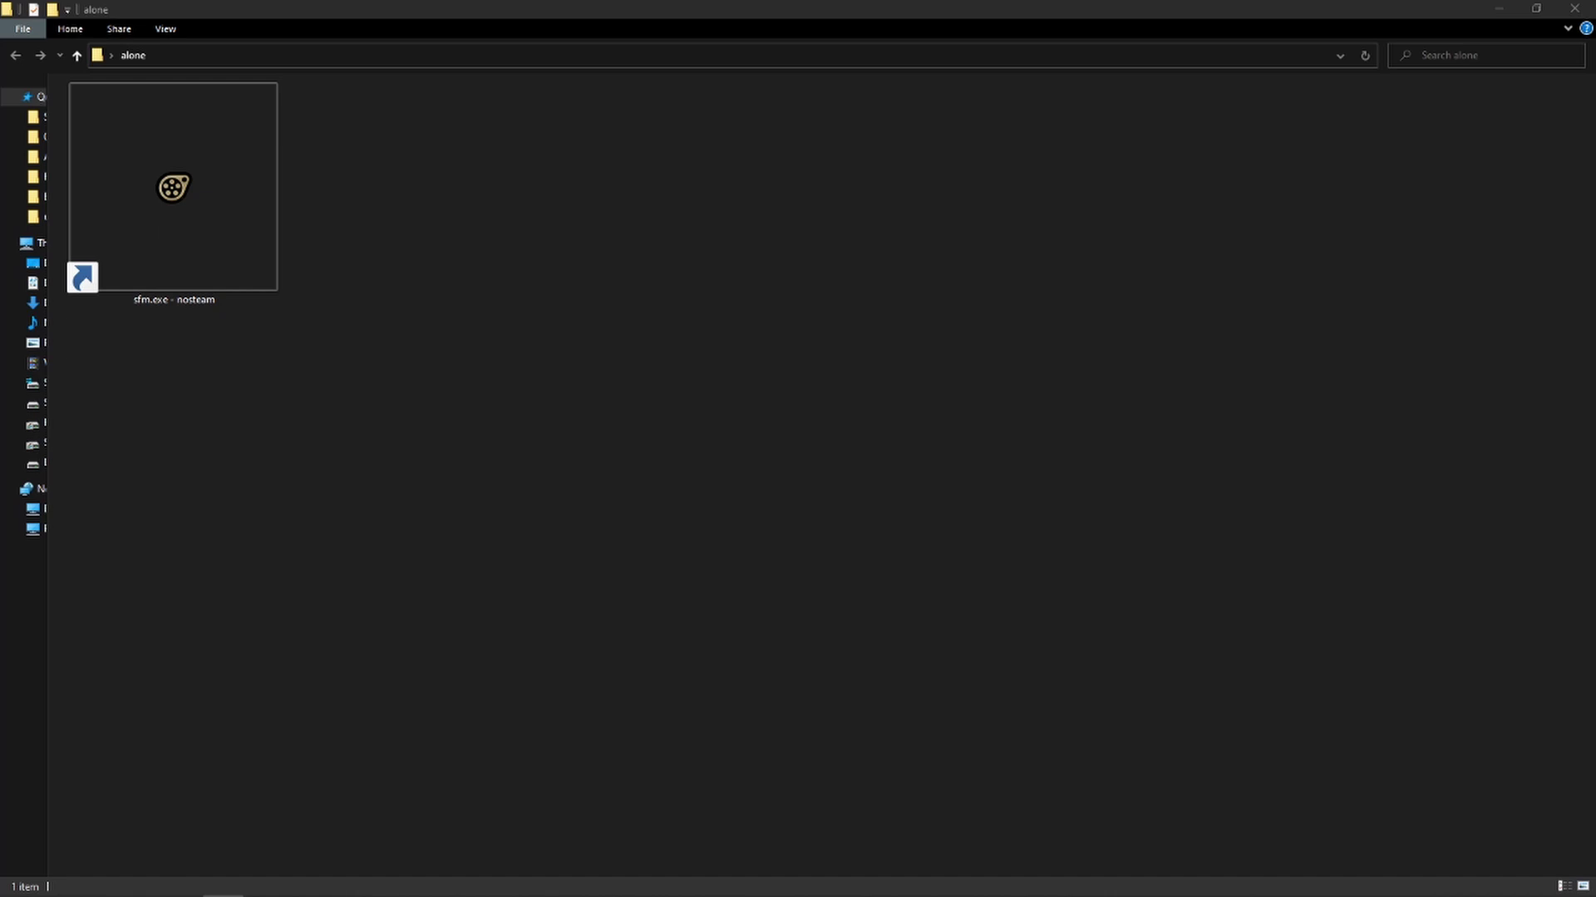
- Browse through steamapps, common and SourceFilmmaker into the game folder and select sfm.exe
left_click(413, 335)
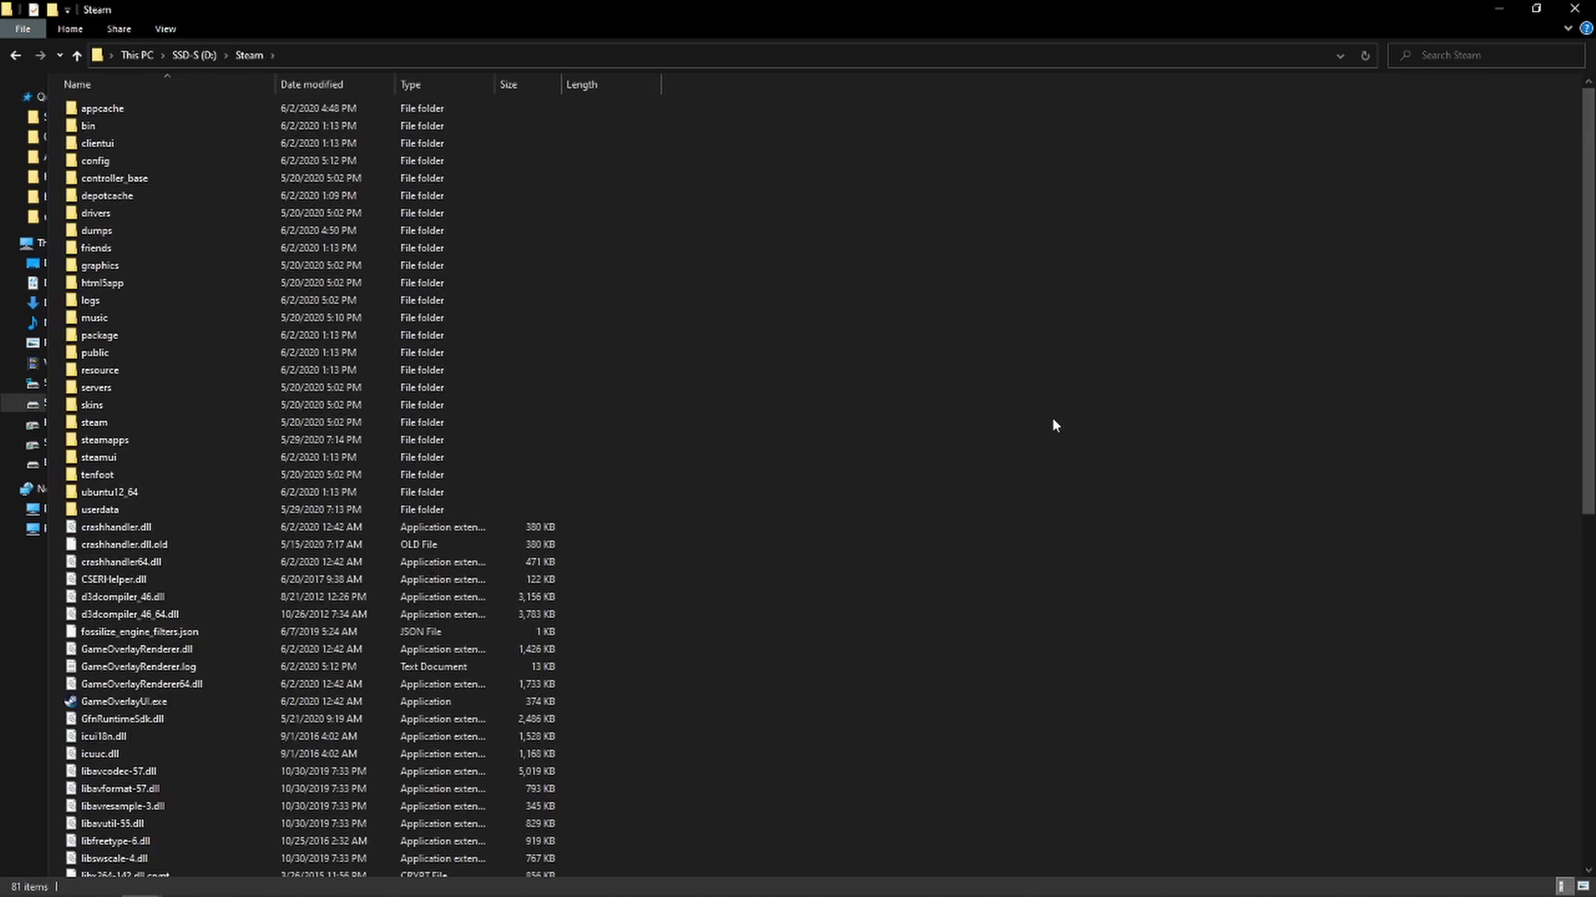
left_click(125, 443)
double_click(125, 442)
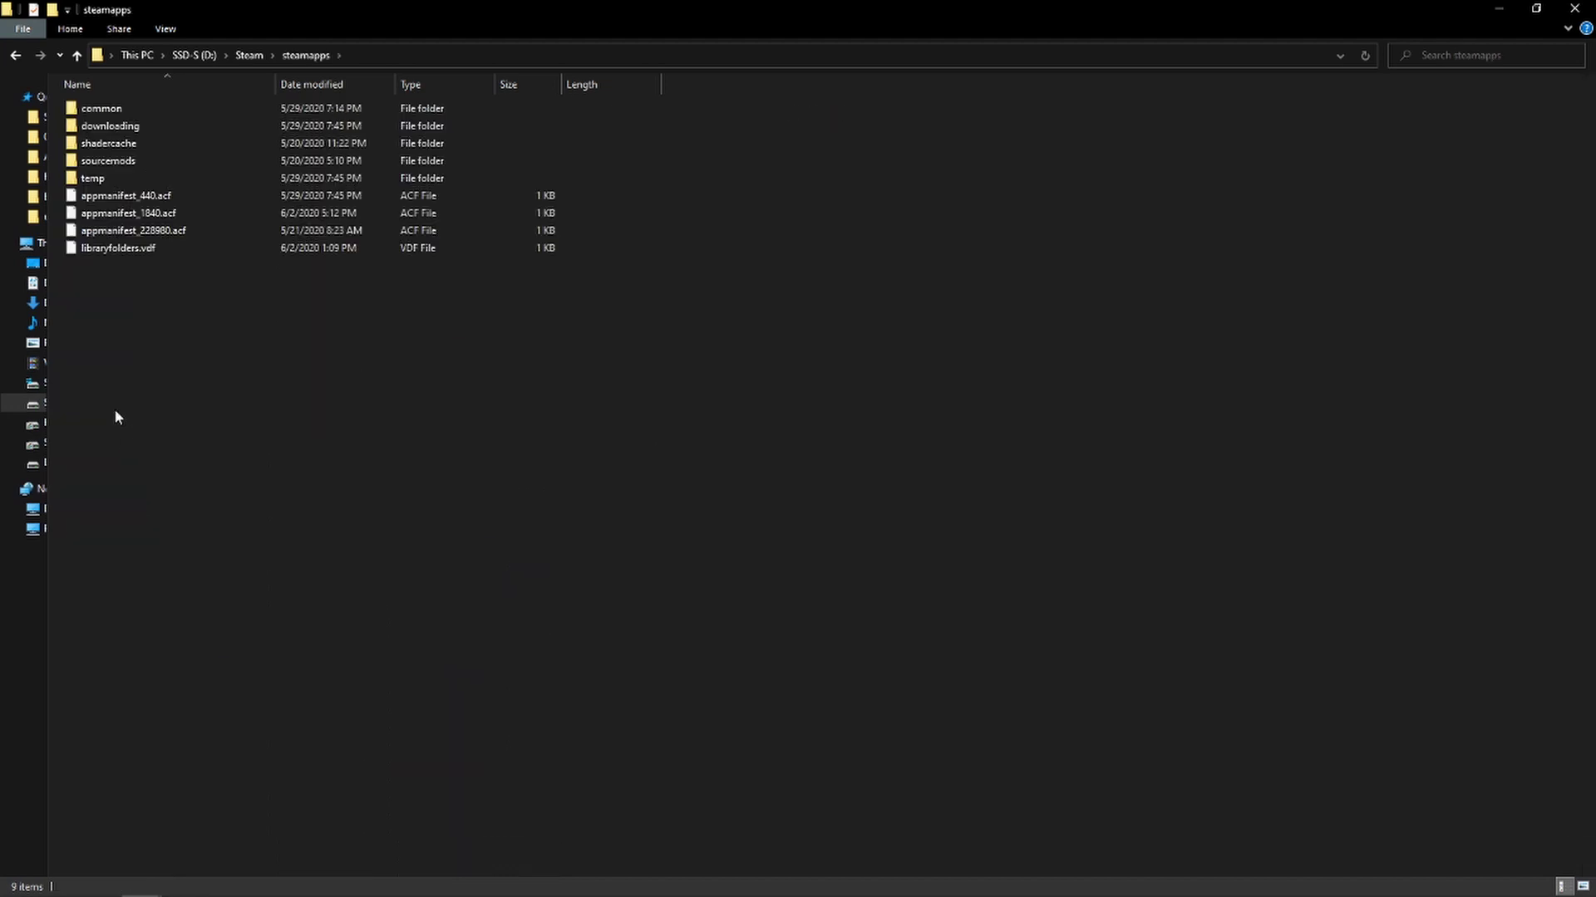
left_click(126, 111)
double_click(126, 111)
left_click(129, 116)
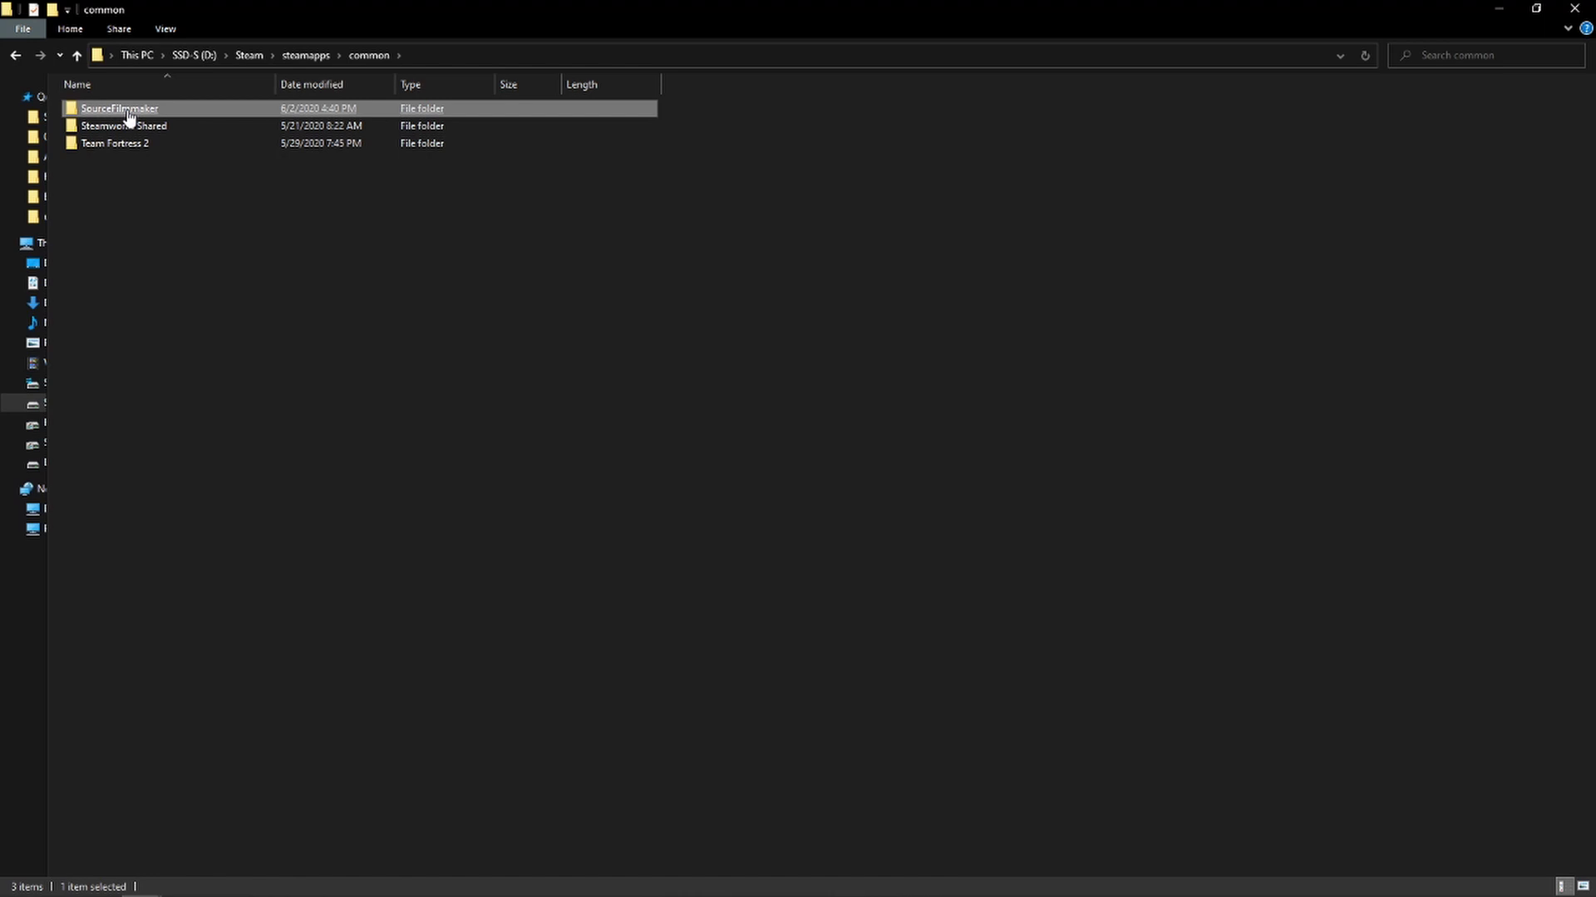
double_click(129, 116)
left_click(126, 127)
double_click(127, 128)
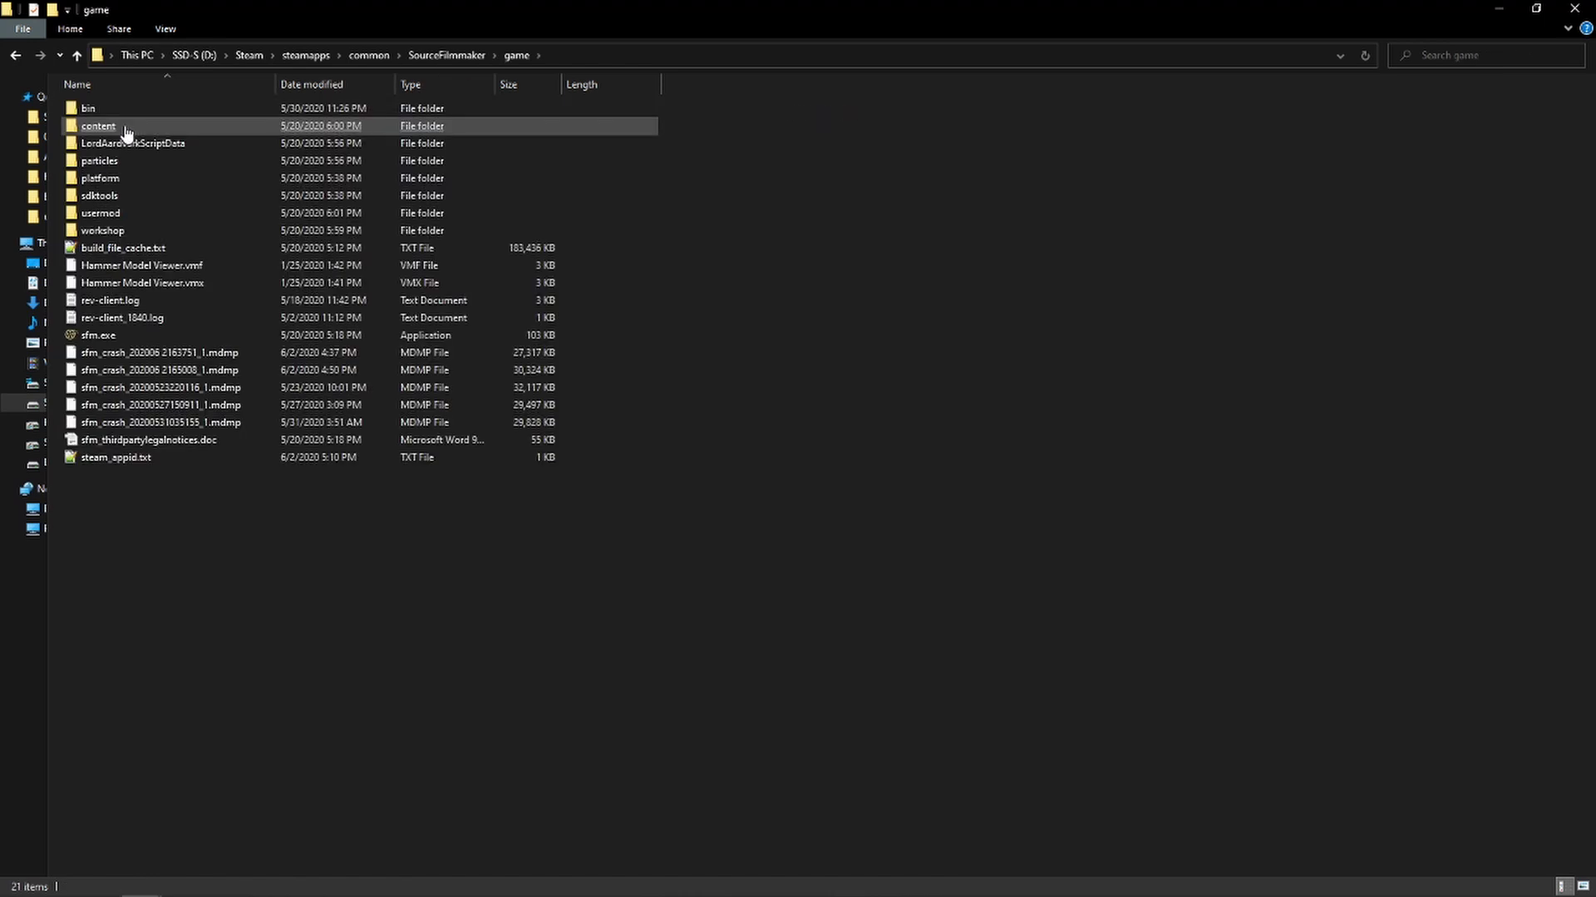
left_click(96, 337)
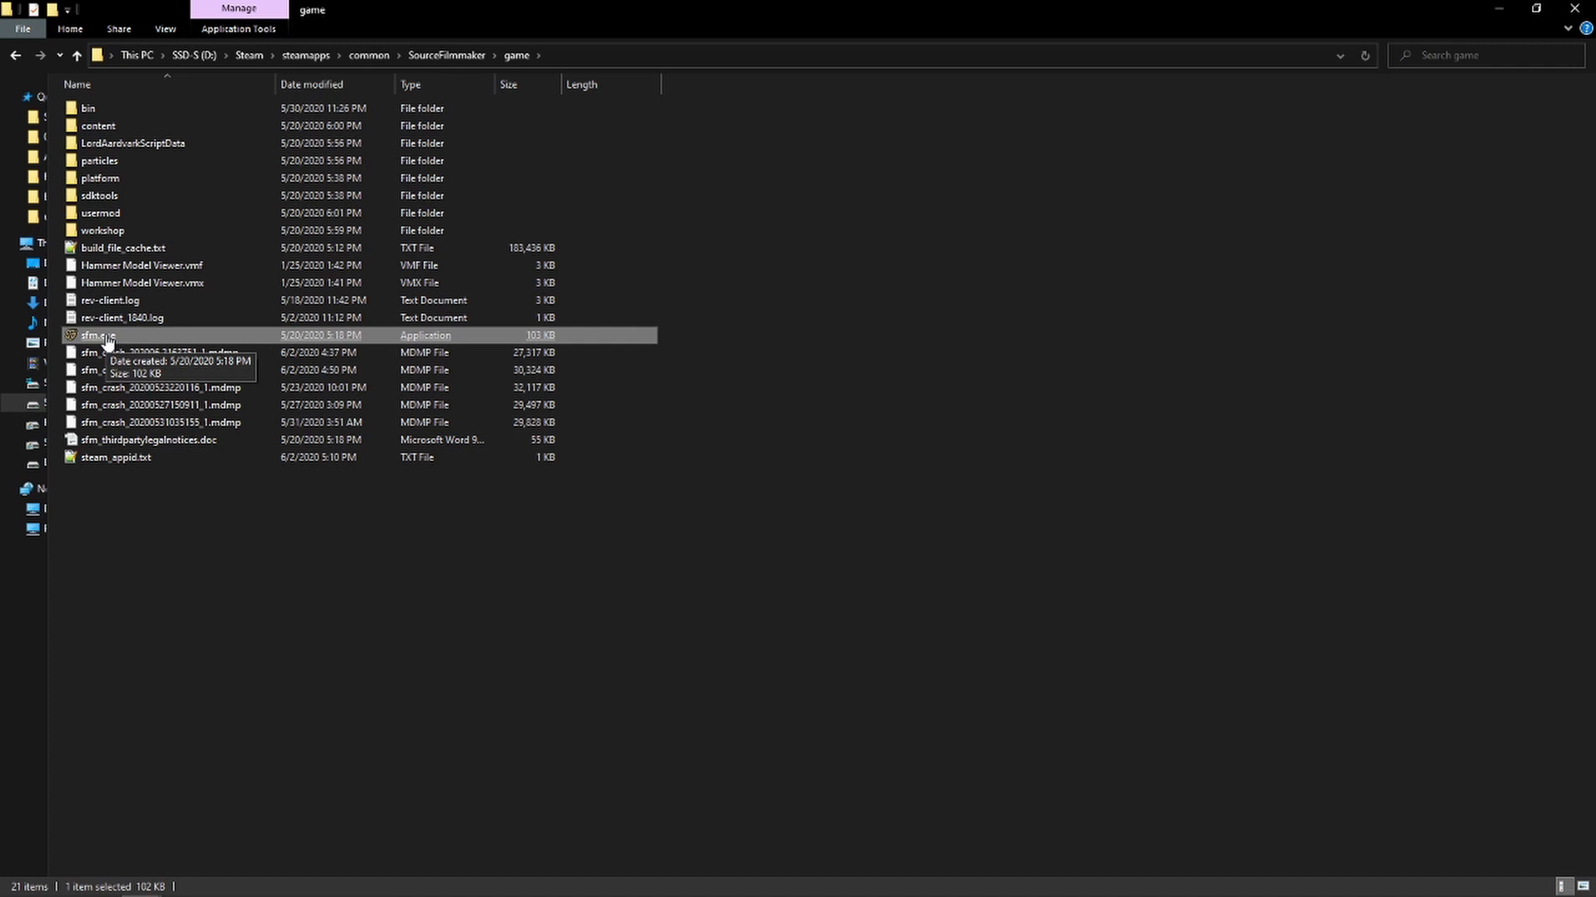
- Create a shortcut to sfm.exe and reveal the alone folder holding it
right_click(104, 334)
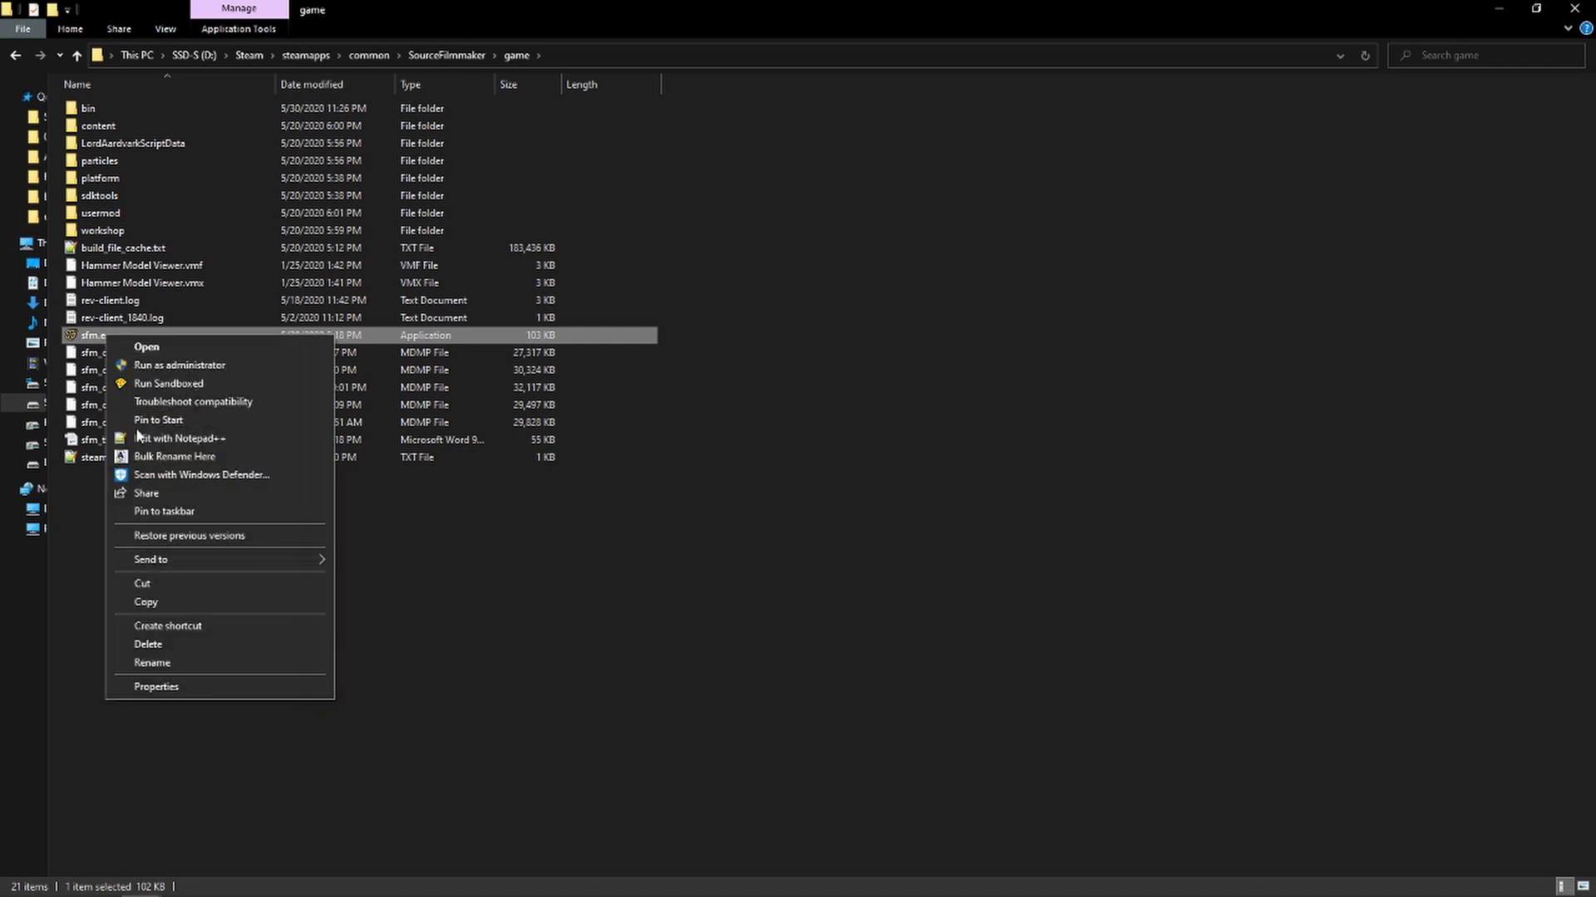
left_click(184, 622)
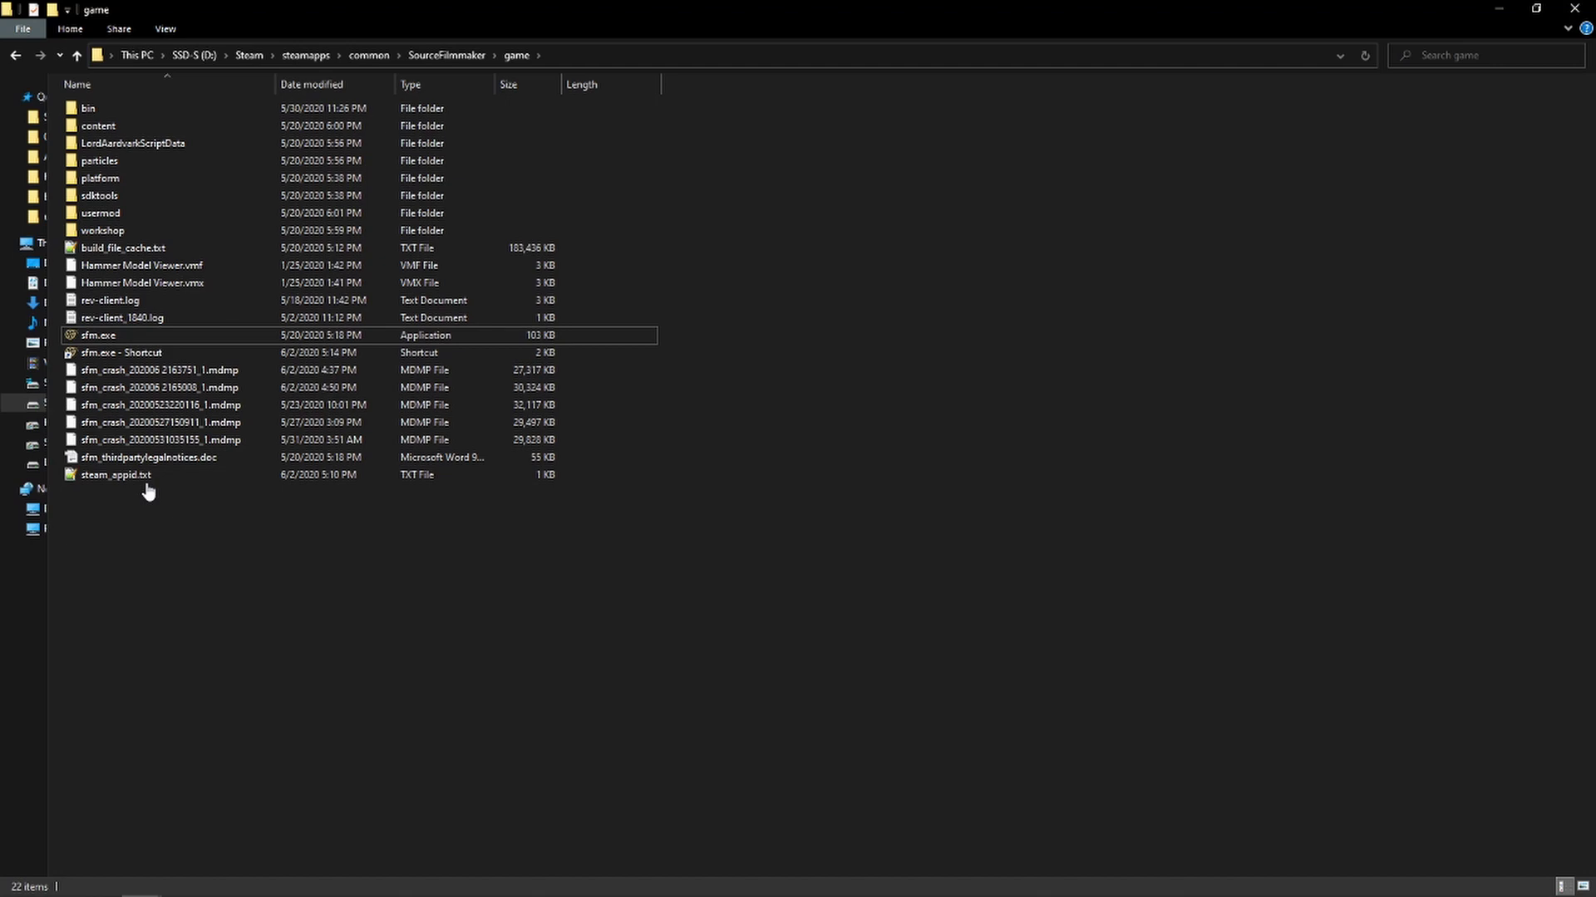
left_click(115, 363)
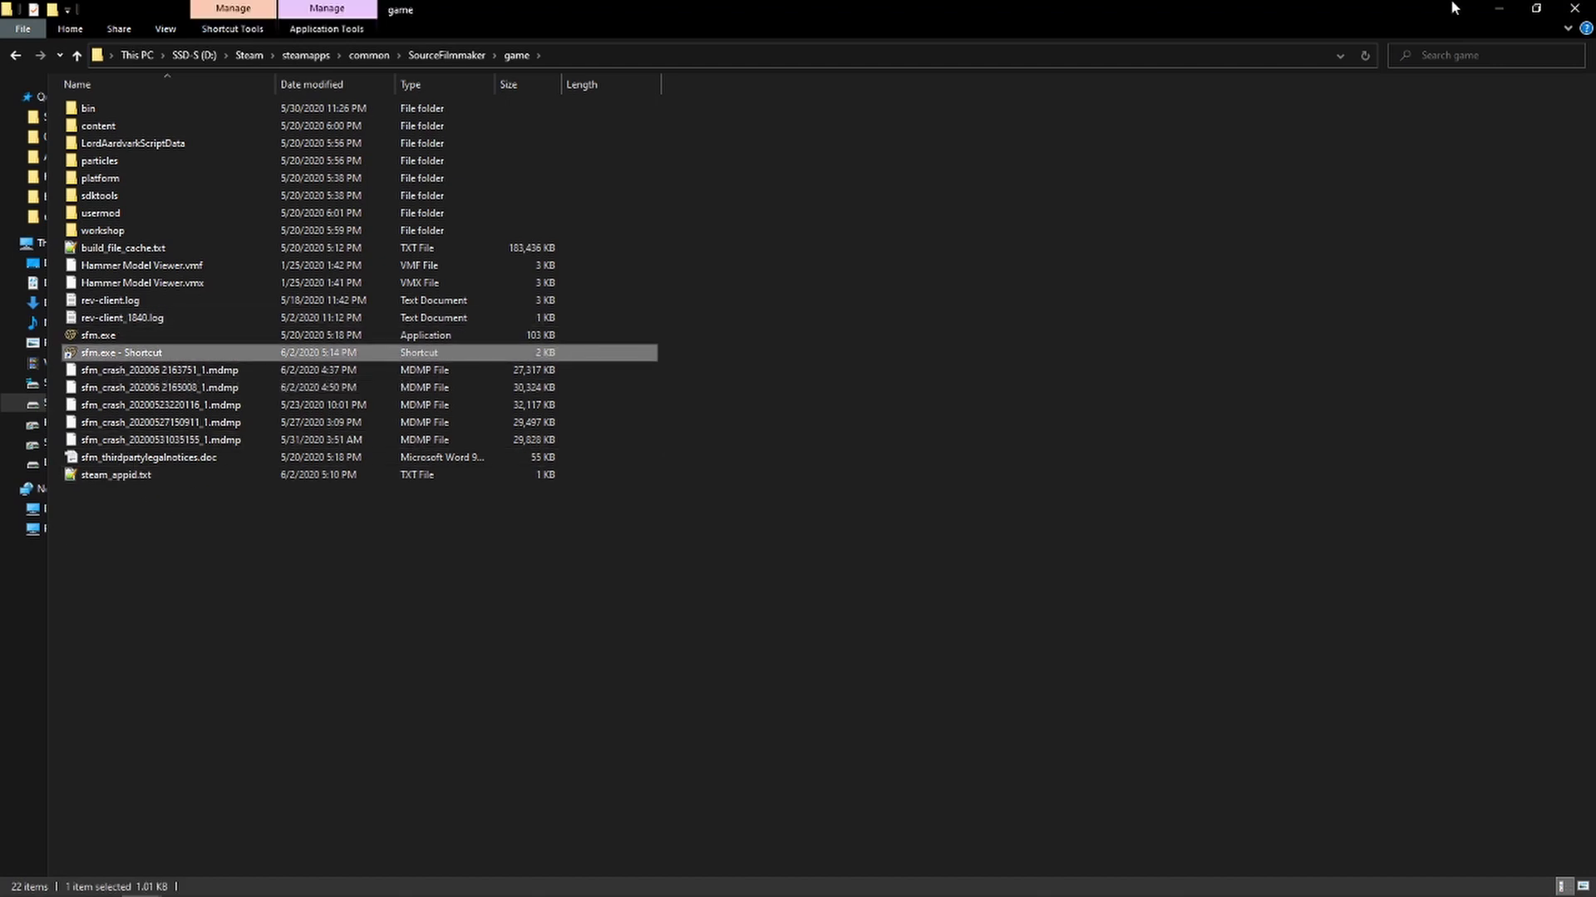
left_click(1498, 8)
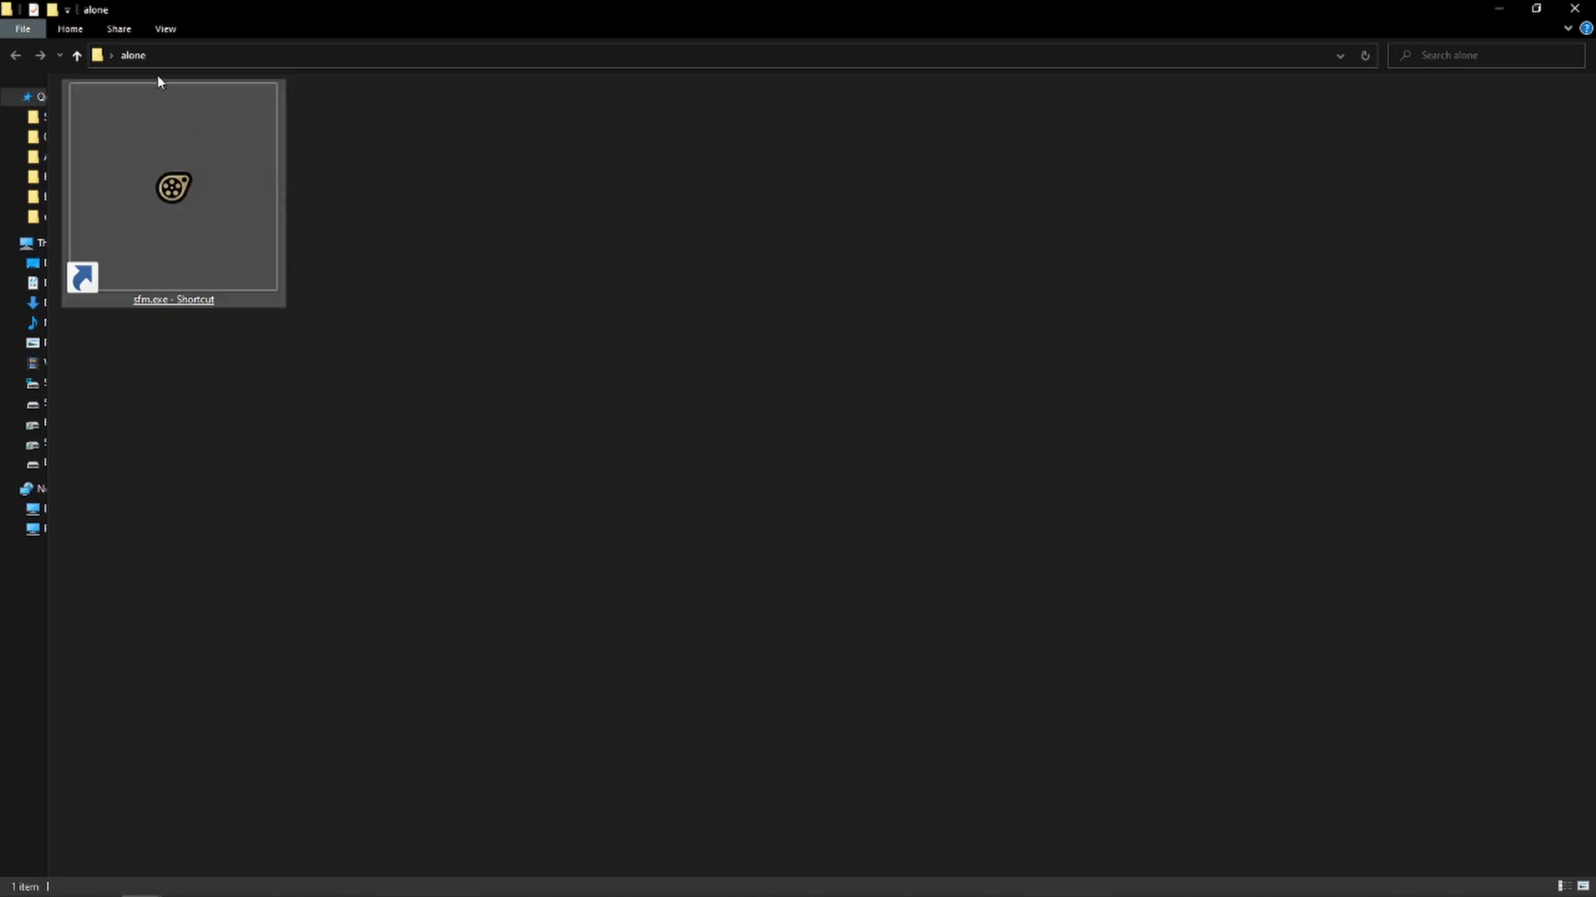
- Append -nosteam to the shortcut's Target, apply and confirm the change
right_click(196, 241)
left_click(242, 592)
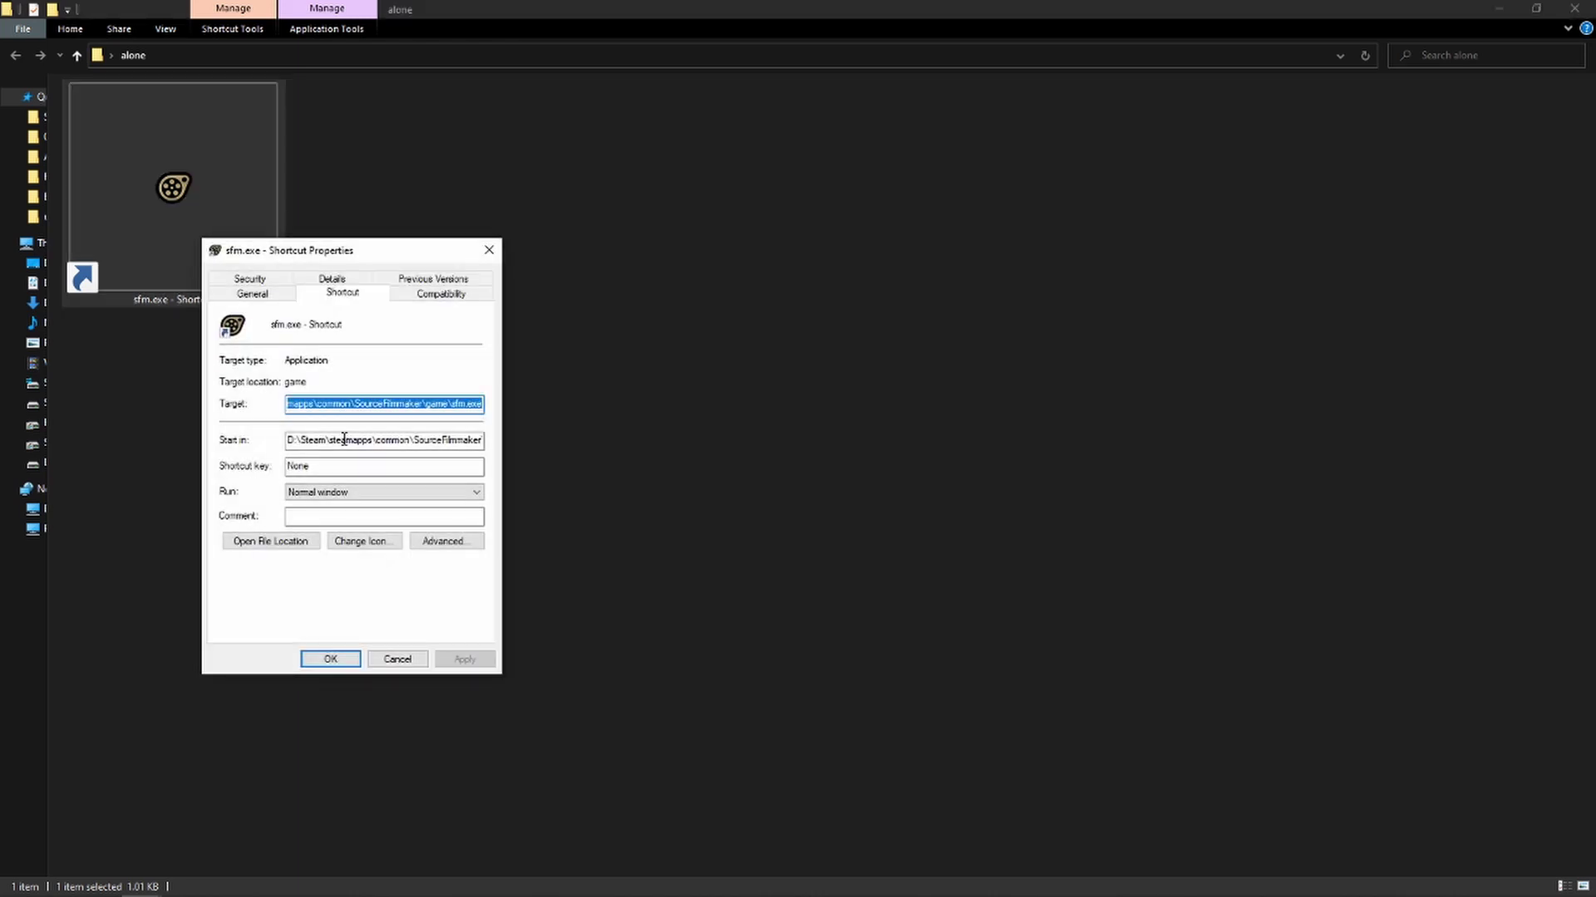
left_click_drag(388, 406, 486, 409)
left_click(478, 407)
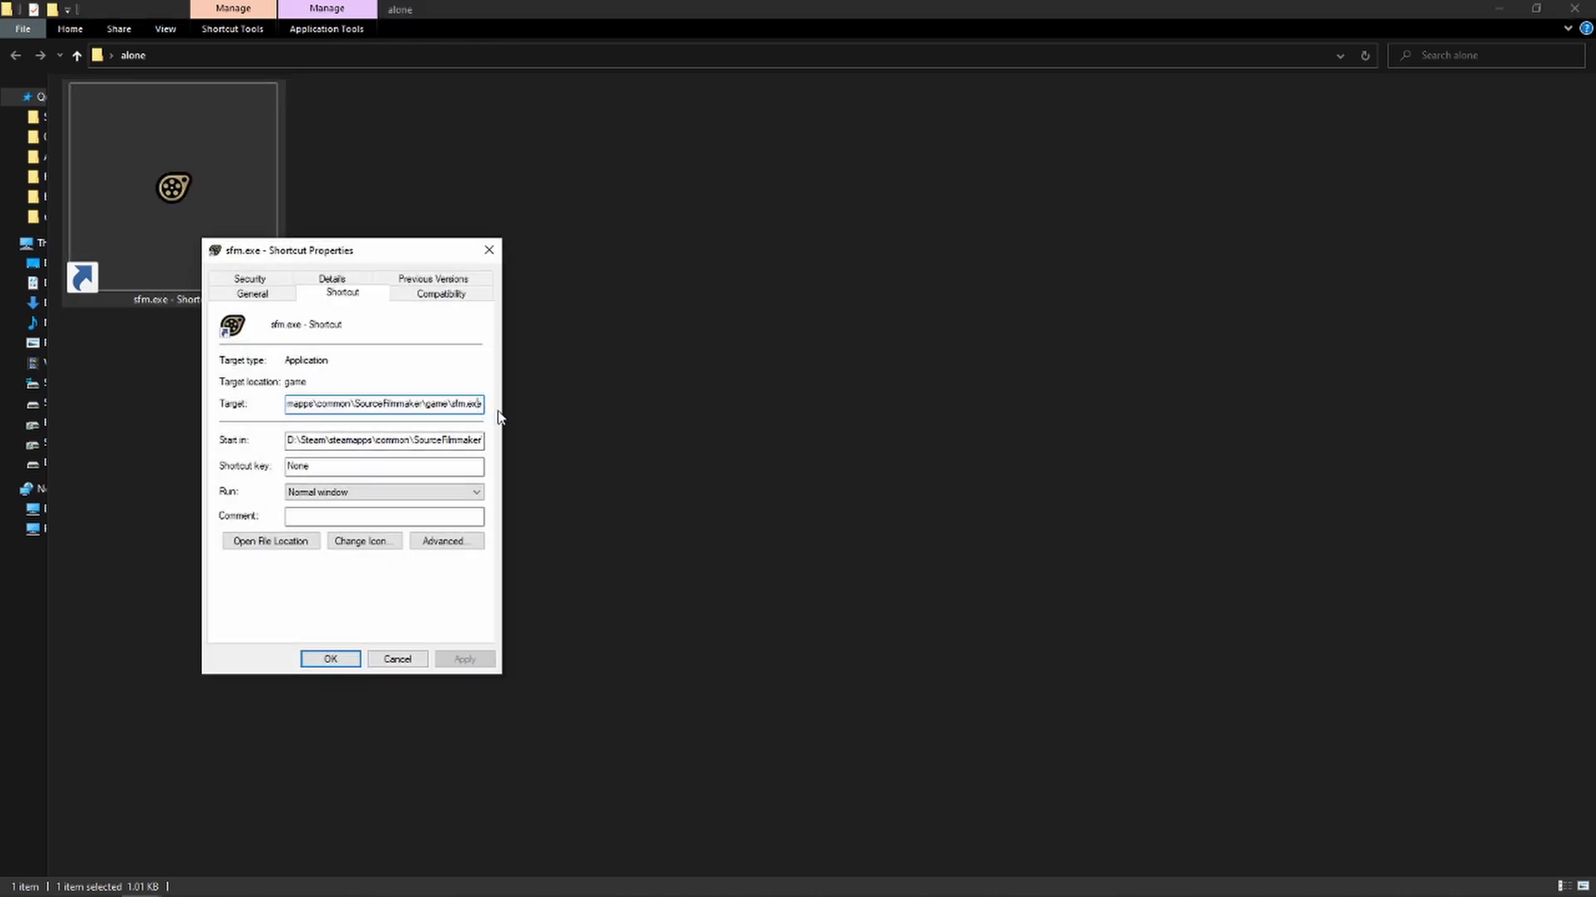
type("-n")
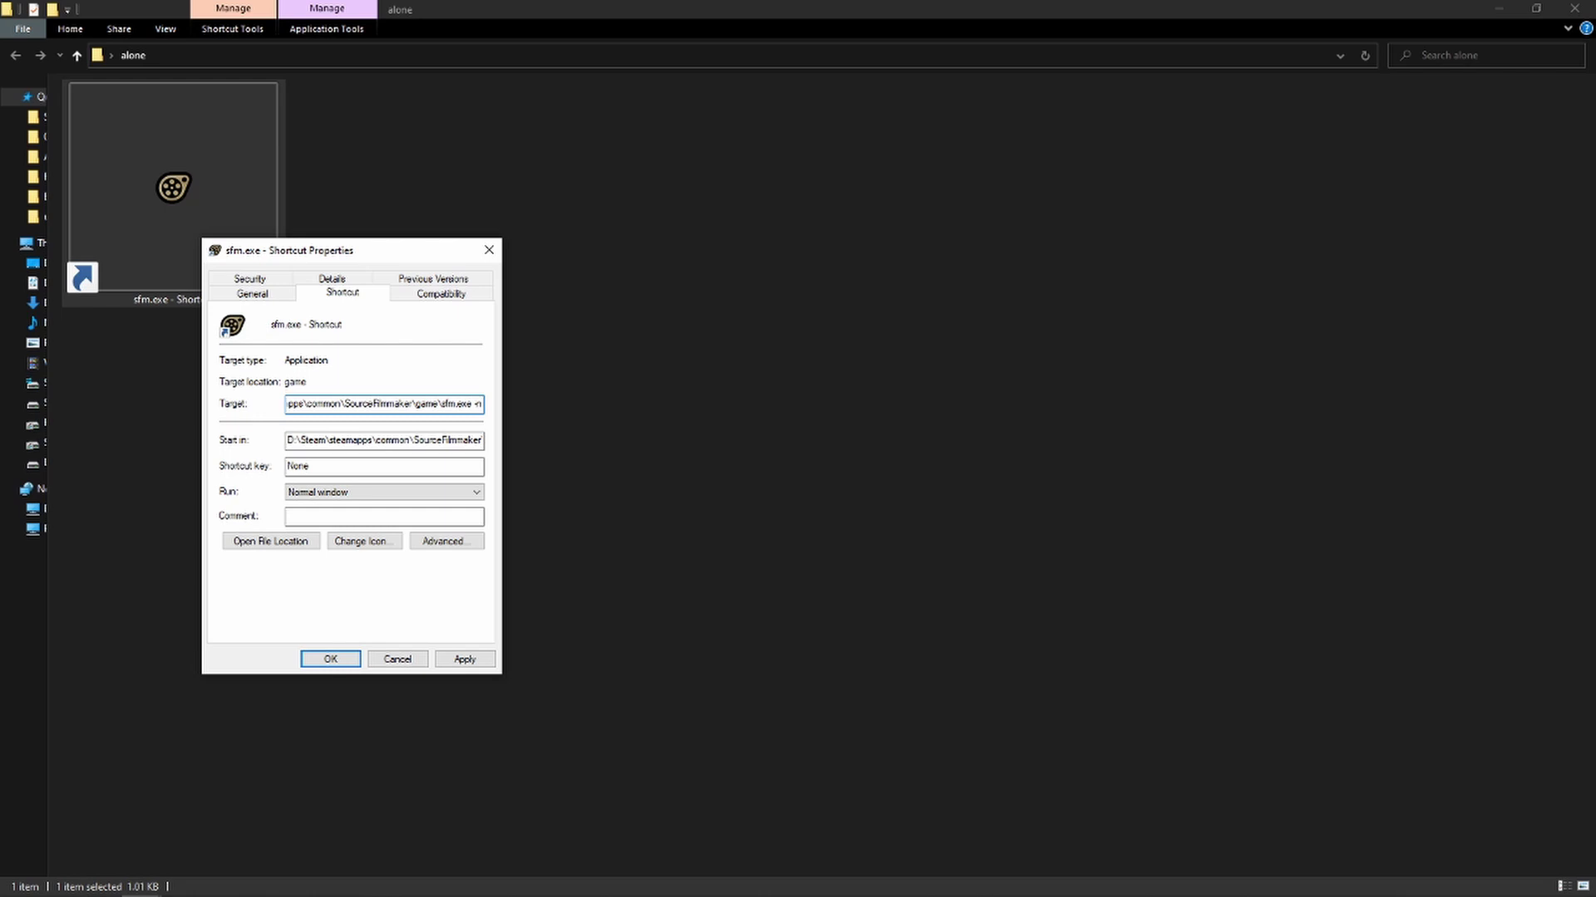
type("osteam")
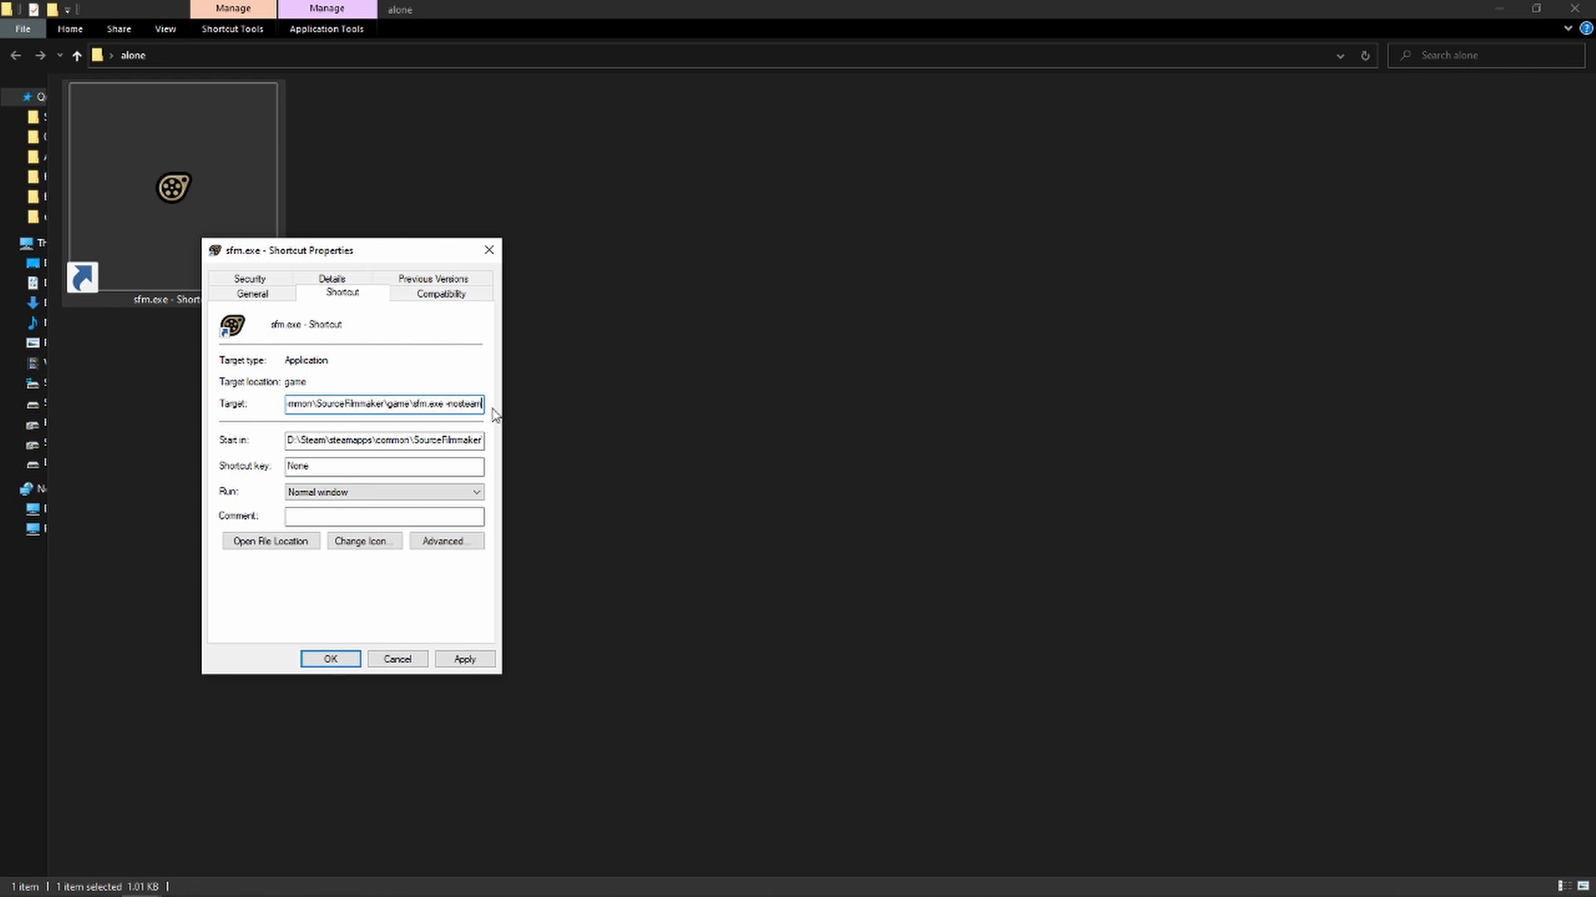
left_click(463, 659)
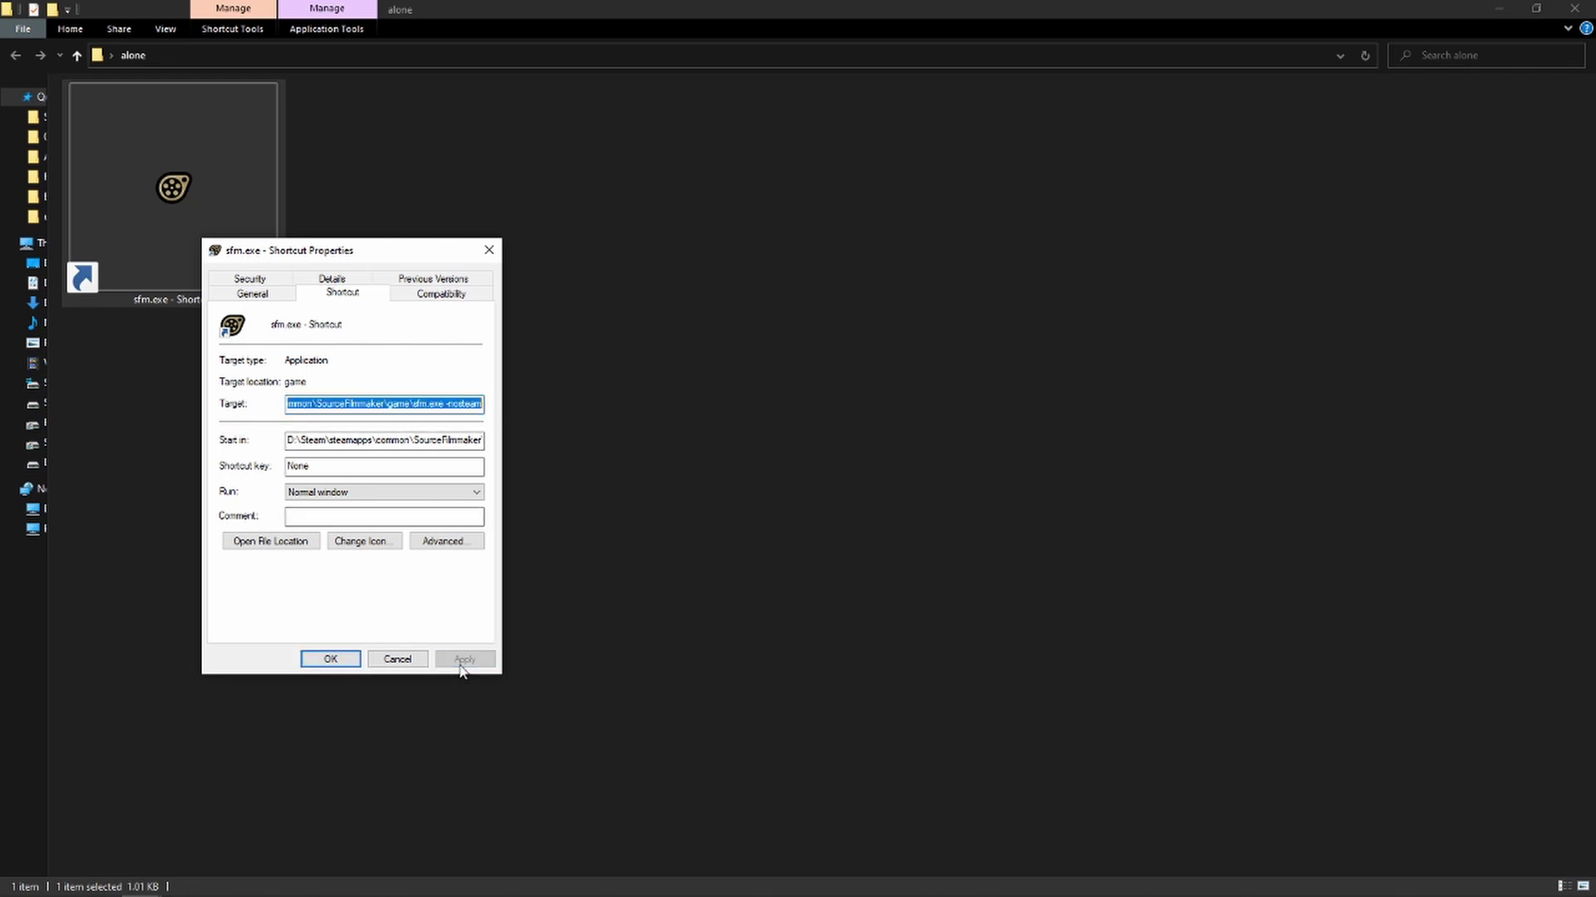
left_click(330, 660)
left_click(396, 637)
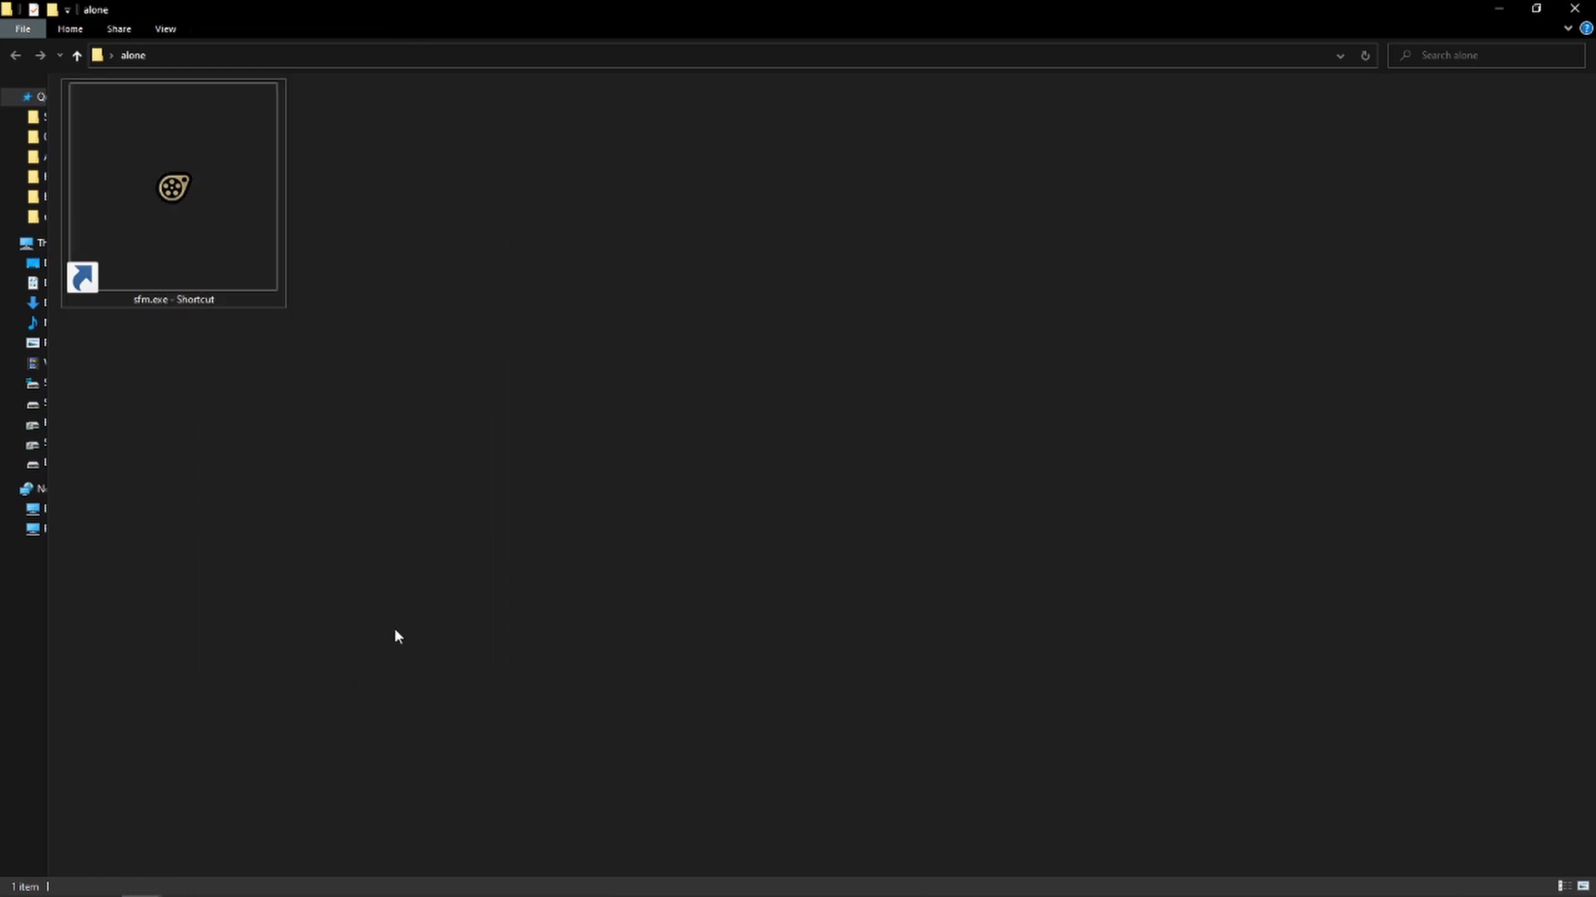
- Launch SFM from the nosteam shortcut, reopen breens office, and review movie export settings without exporting
left_click(203, 260)
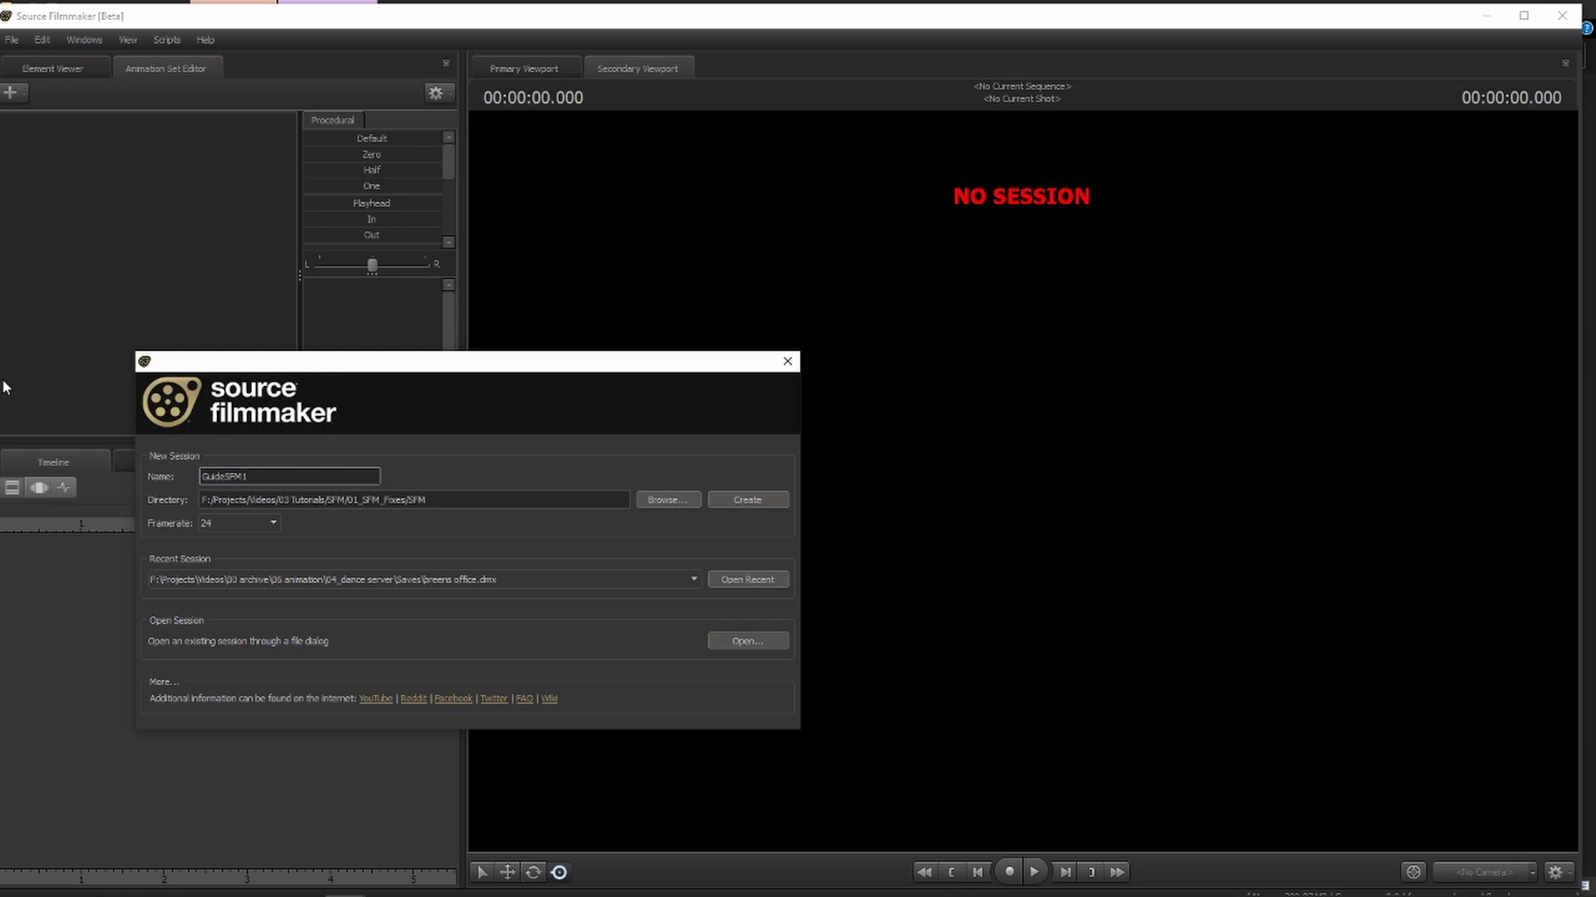
left_click(757, 581)
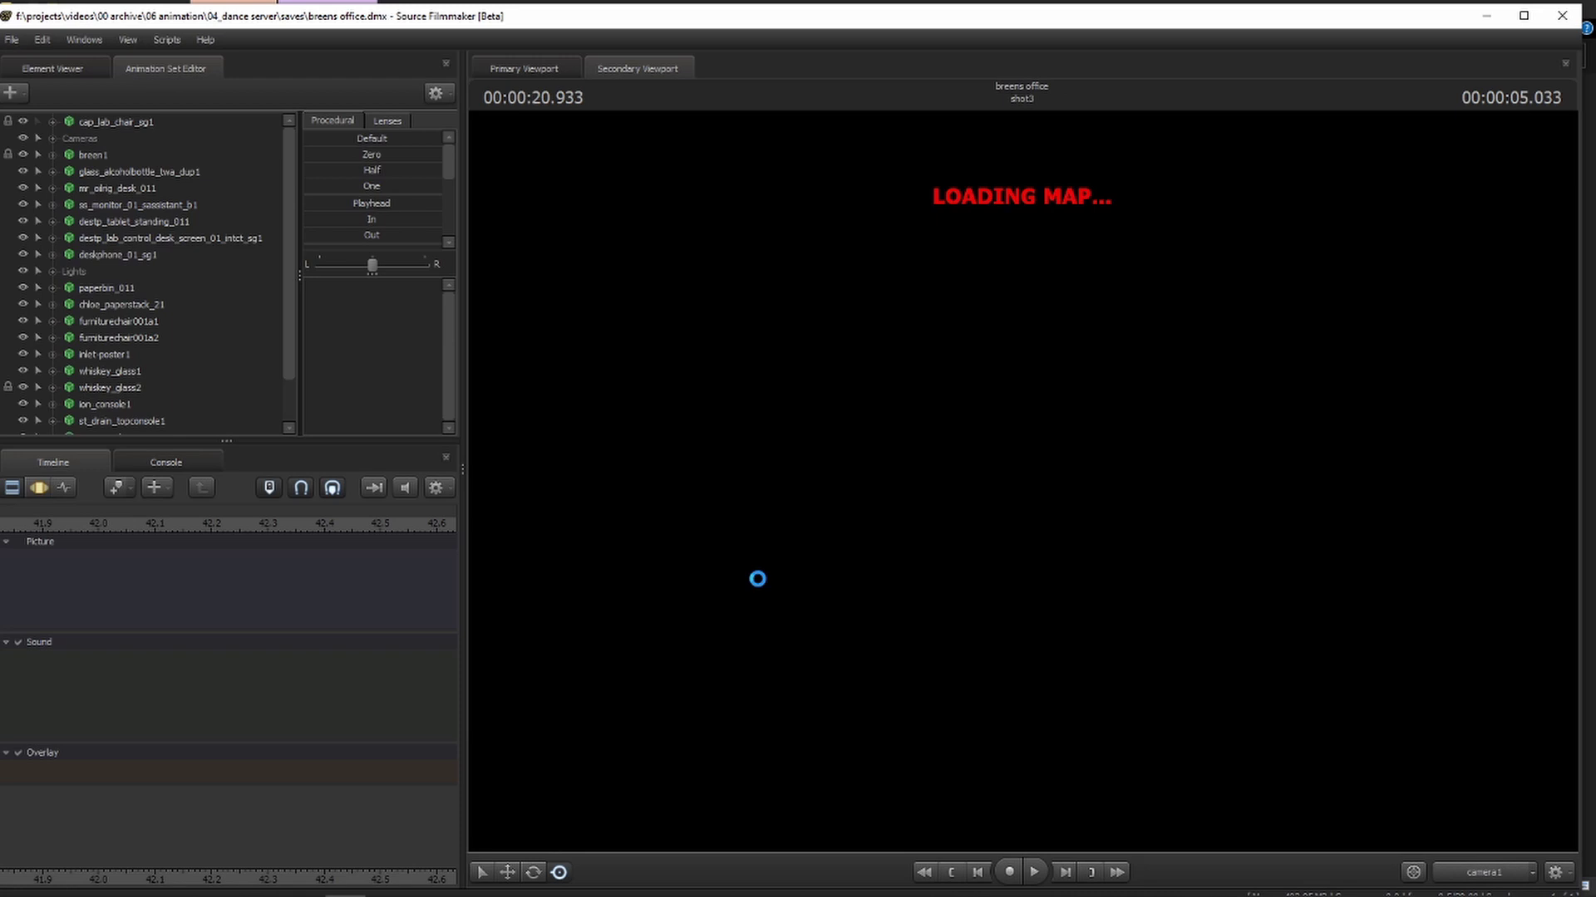
left_click(12, 39)
mouse_move(55, 206)
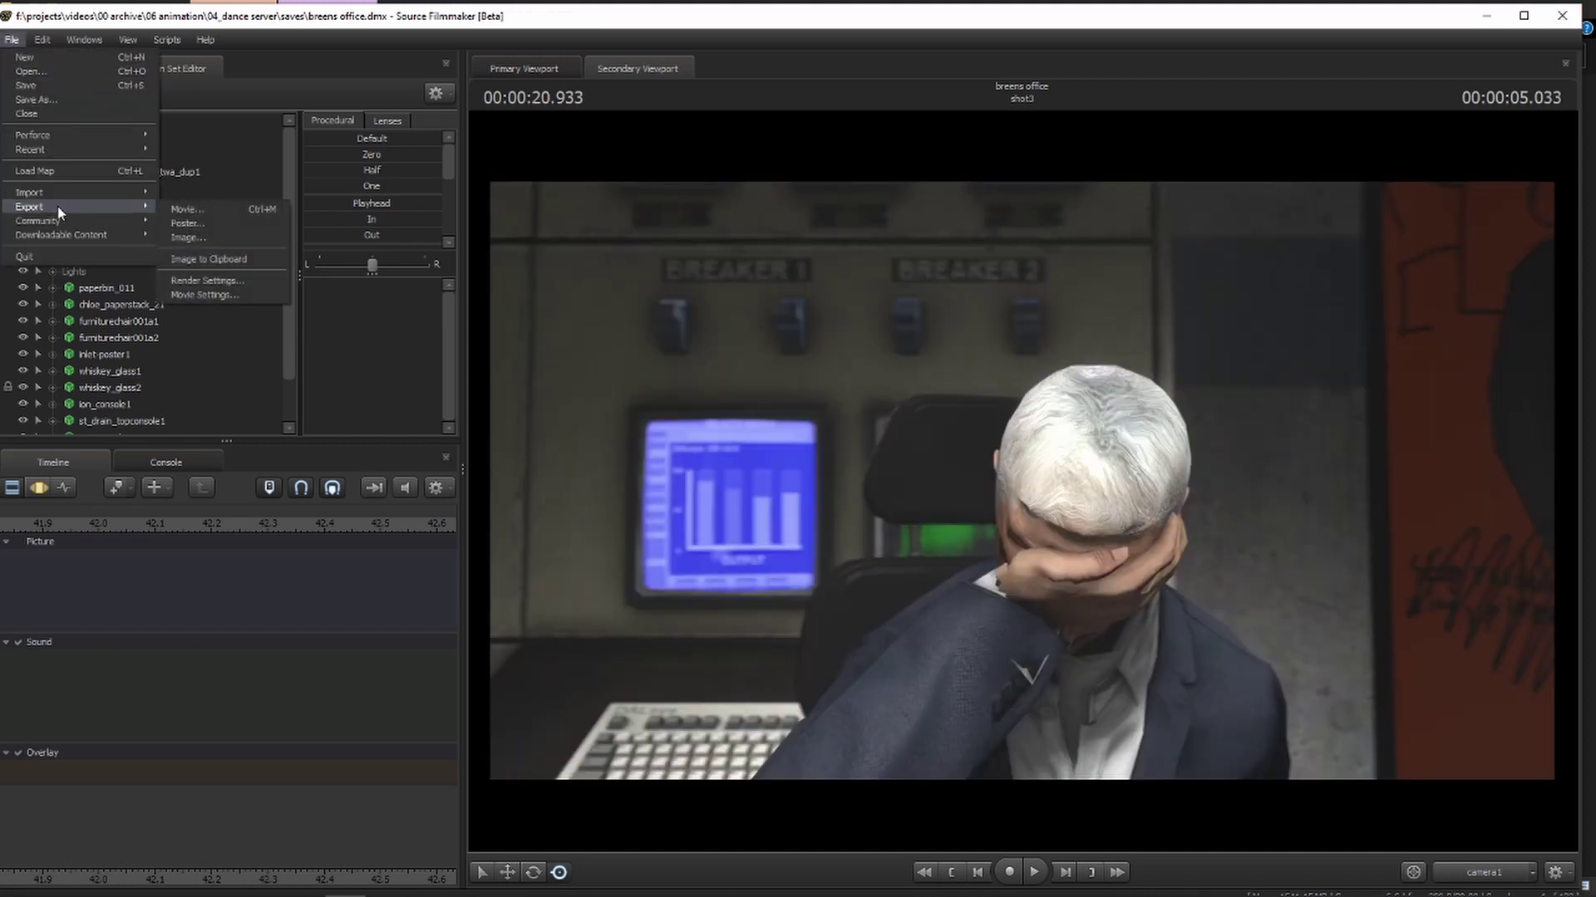
left_click(250, 208)
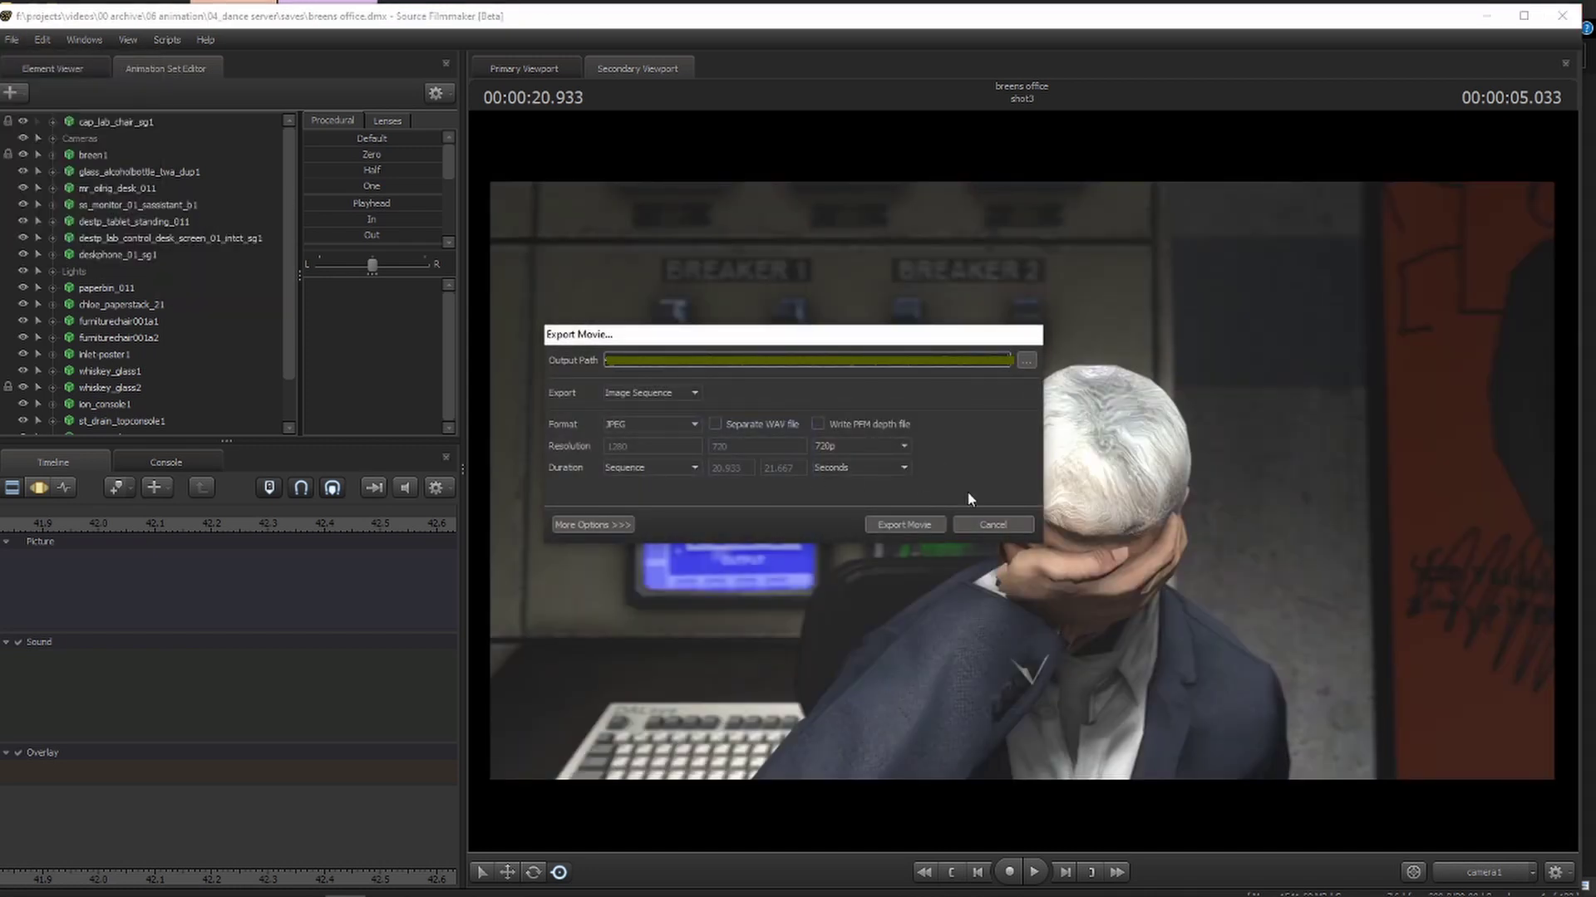
left_click(1001, 524)
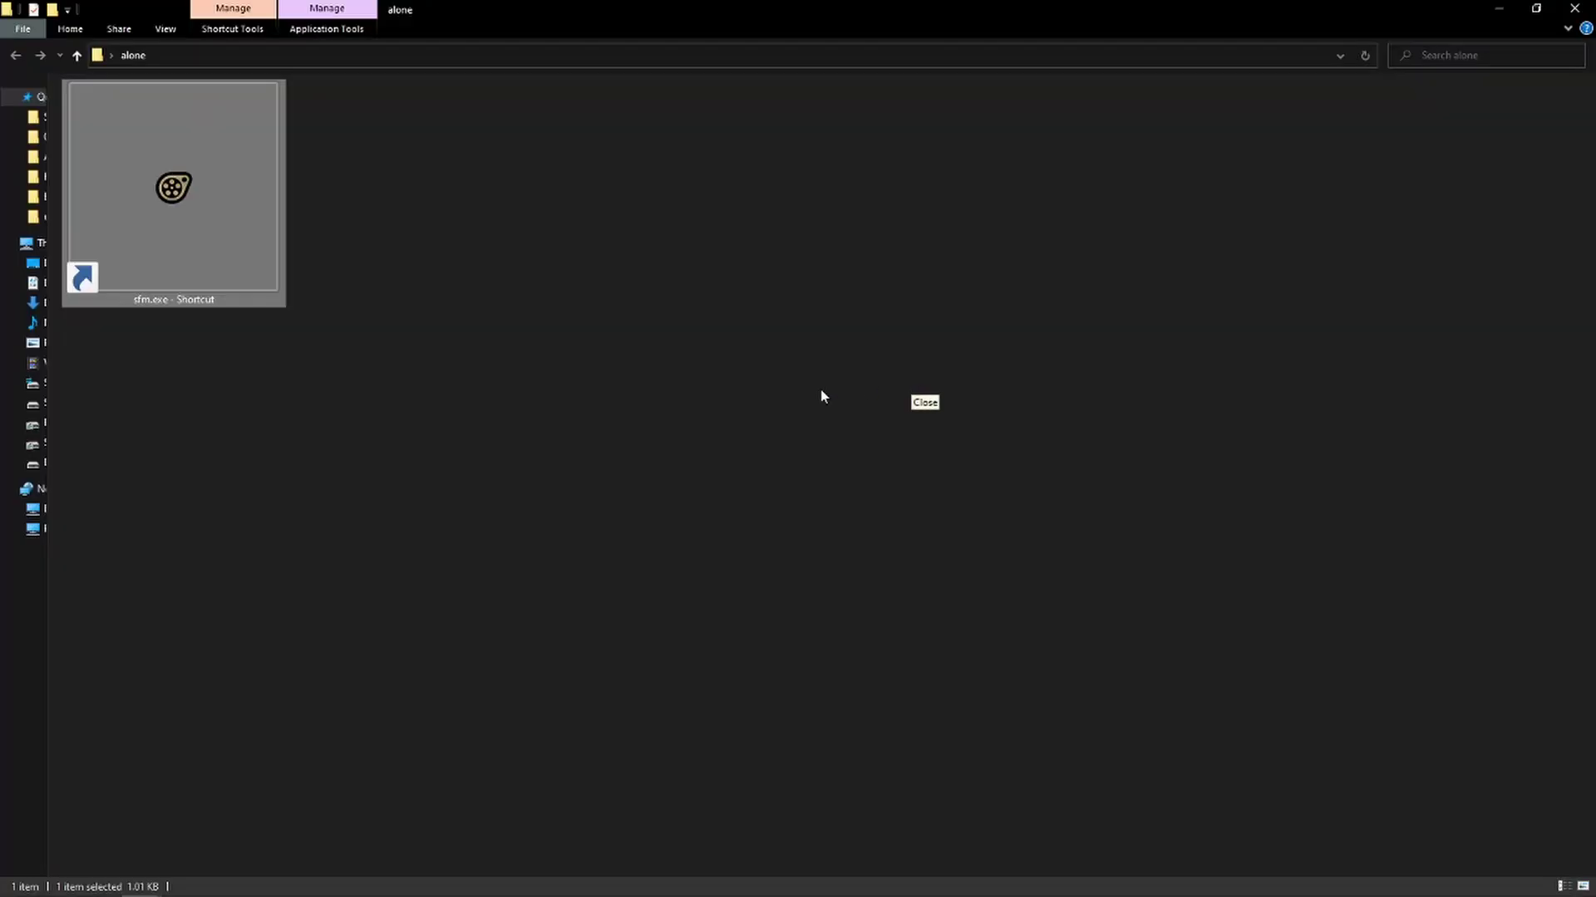
- Add -w 1920 -h 1080 -sfm_resolution 1080 after -nosteam in the shortcut's Target and save
left_click_drag(782, 398, 647, 500)
mouse_move(217, 241)
key("alt+Return")
left_click_drag(475, 407, 530, 406)
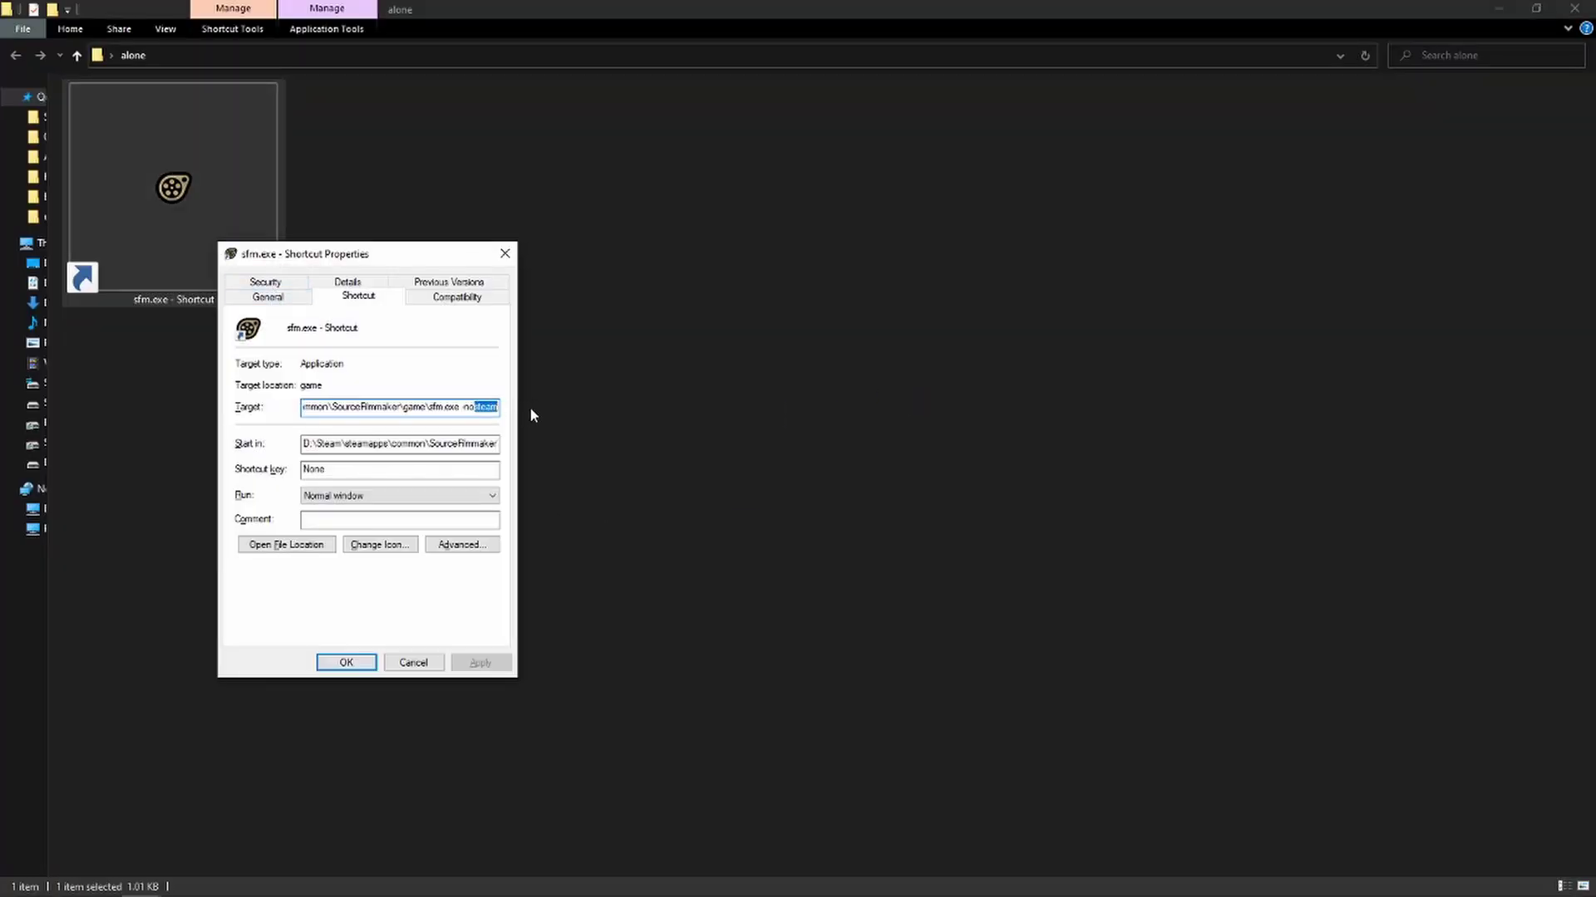
left_click(498, 411)
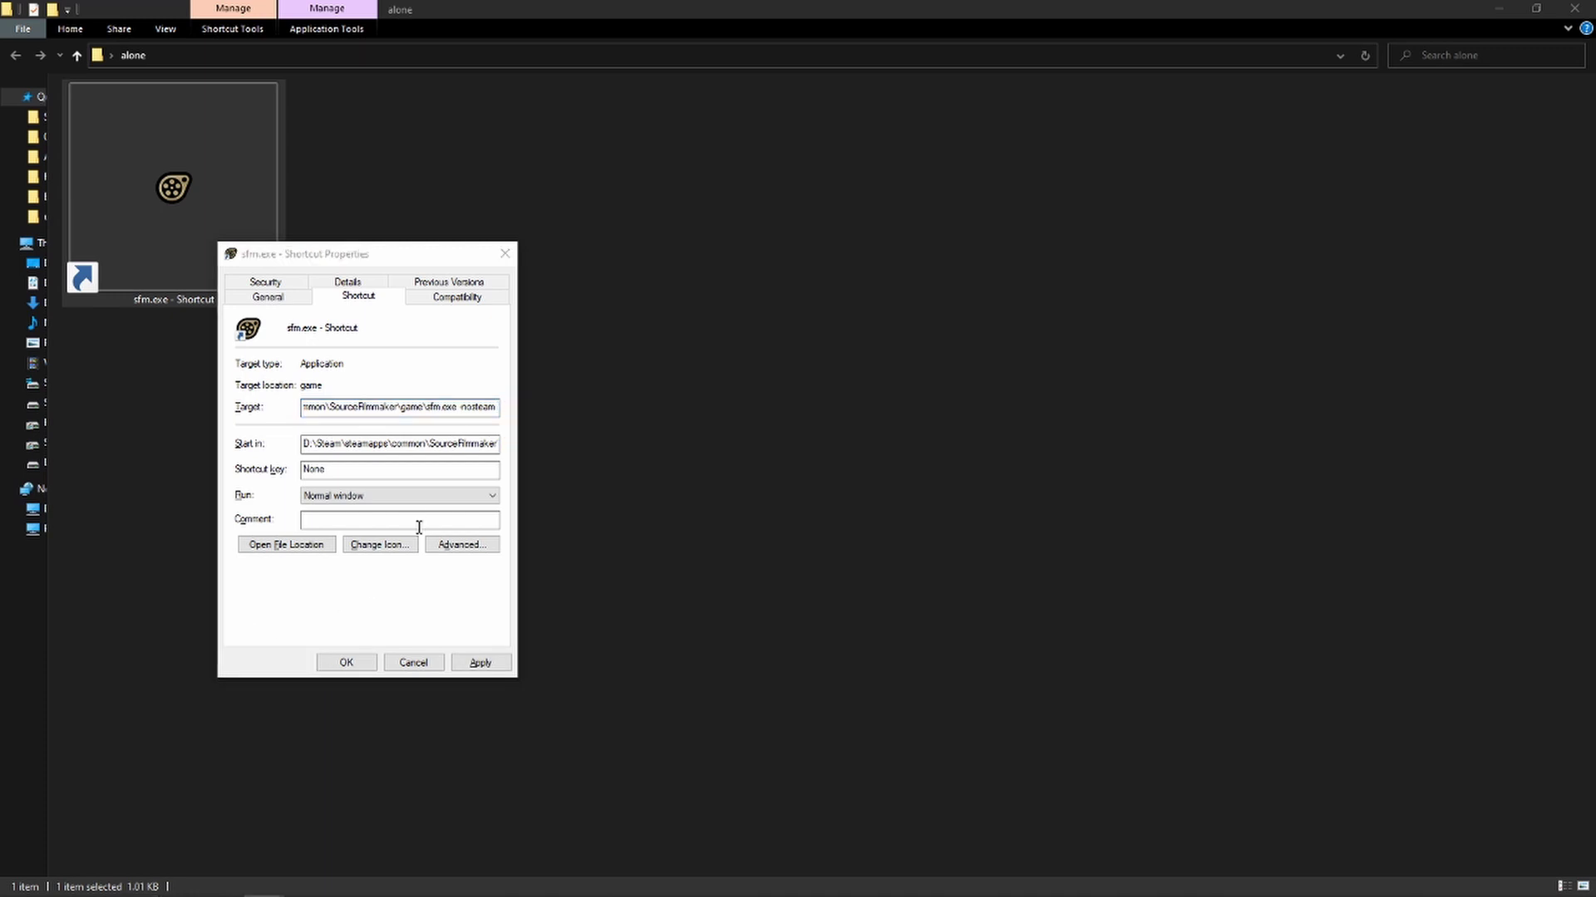
type("-w 1920 -h 1080 -sfm_resolution 1080 -w 1920 -h 1080")
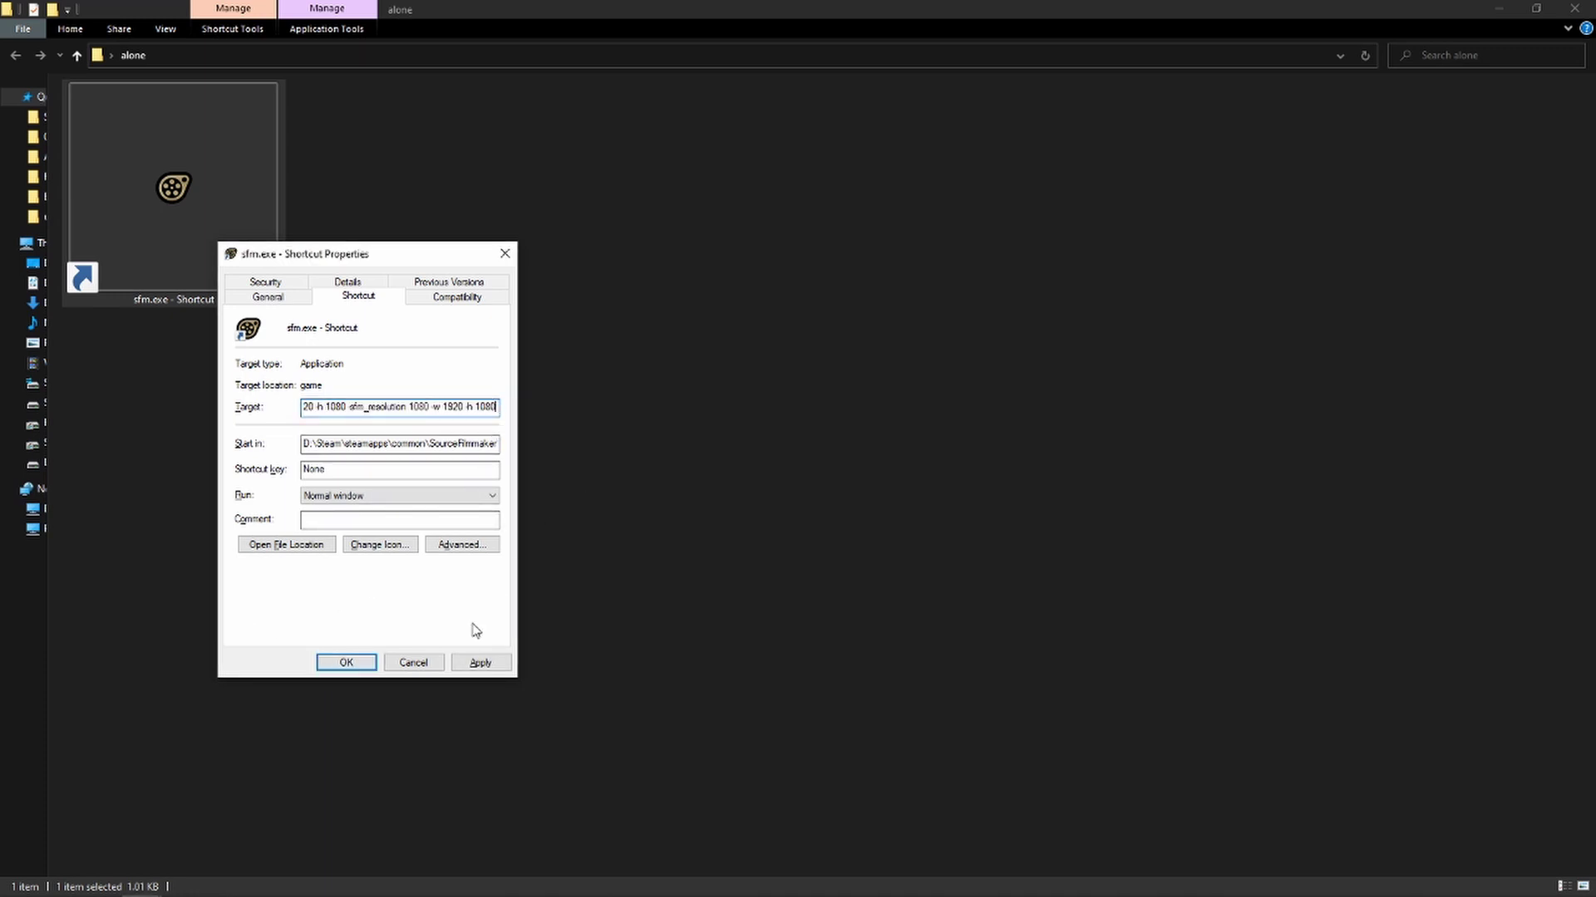
left_click(479, 666)
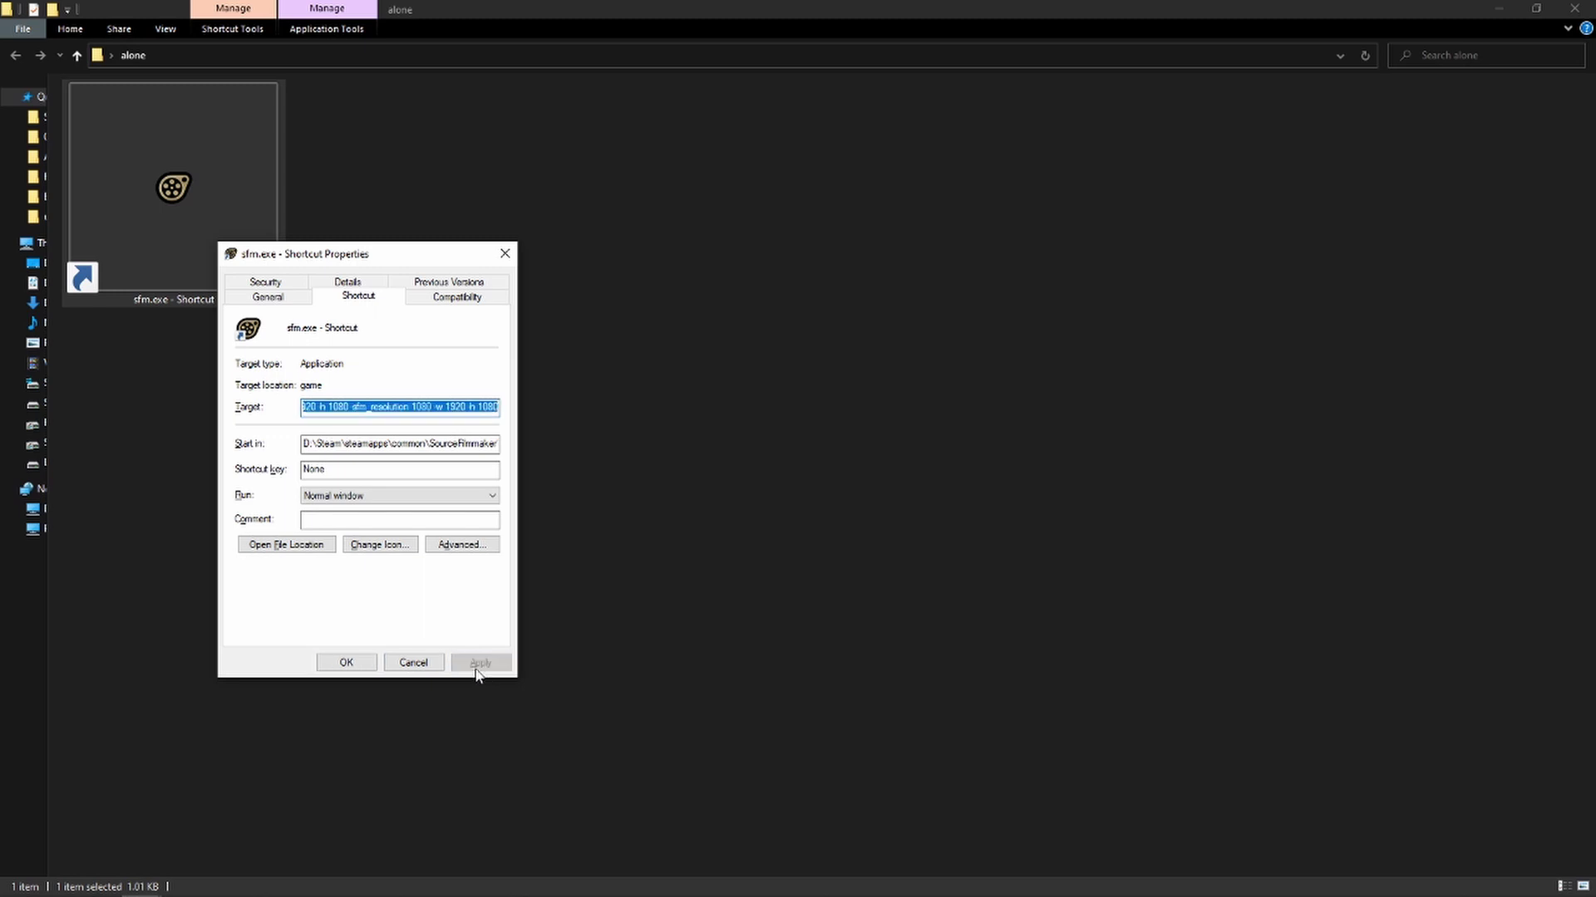
left_click(342, 664)
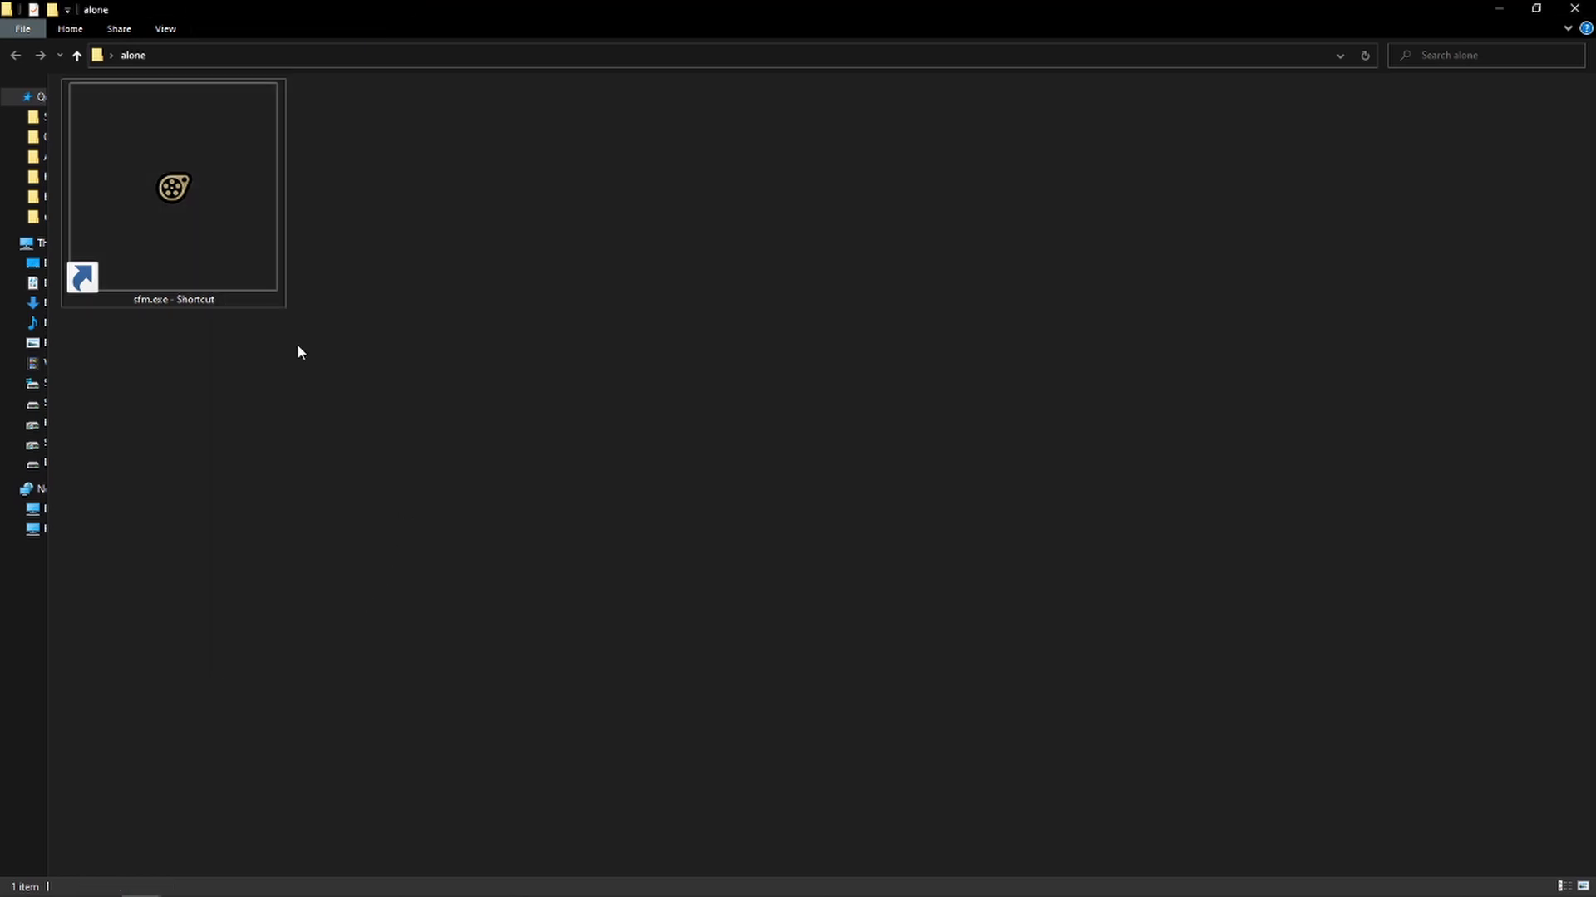
- Reopen the shortcut's properties to verify the full target text, then close them
right_click(214, 225)
left_click(271, 575)
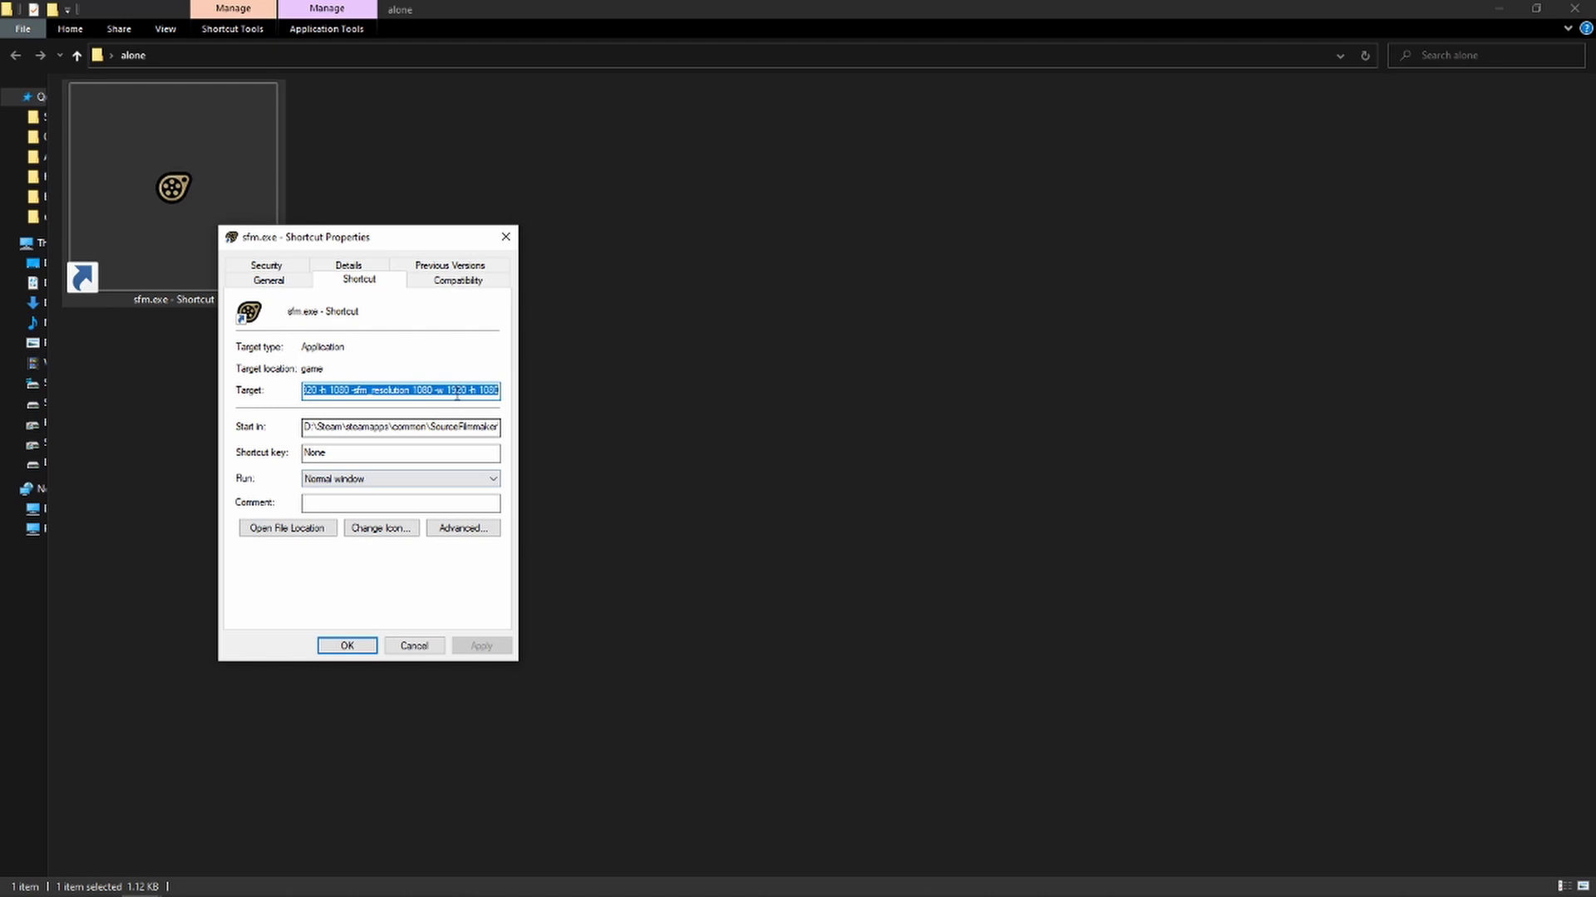
left_click(457, 391)
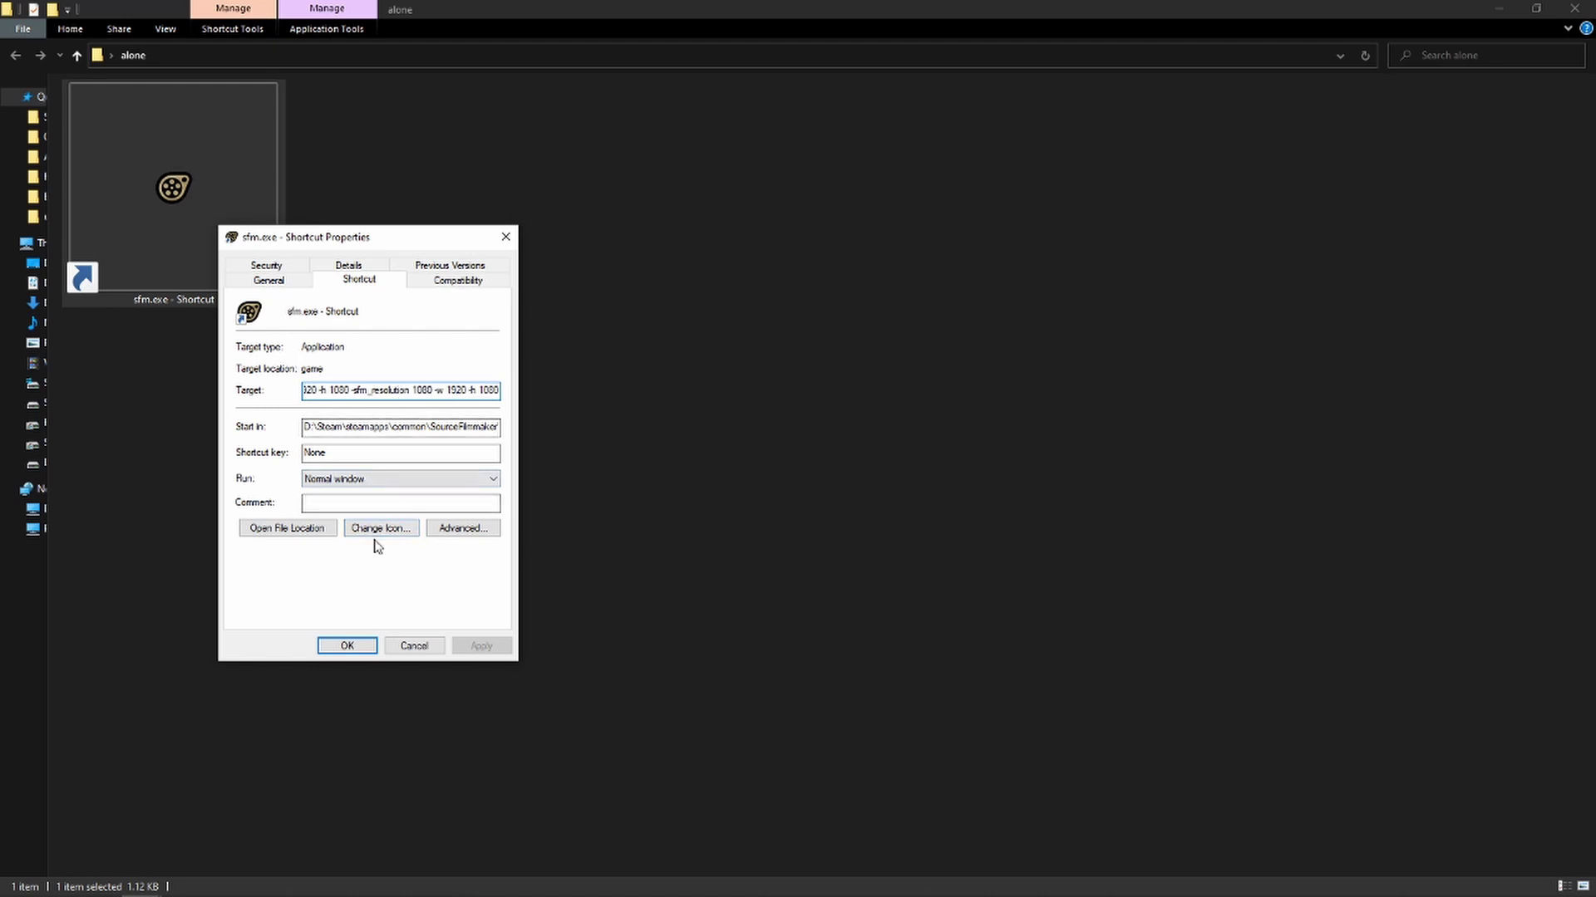
left_click_drag(350, 391, 457, 391)
left_click(316, 399)
left_click(346, 645)
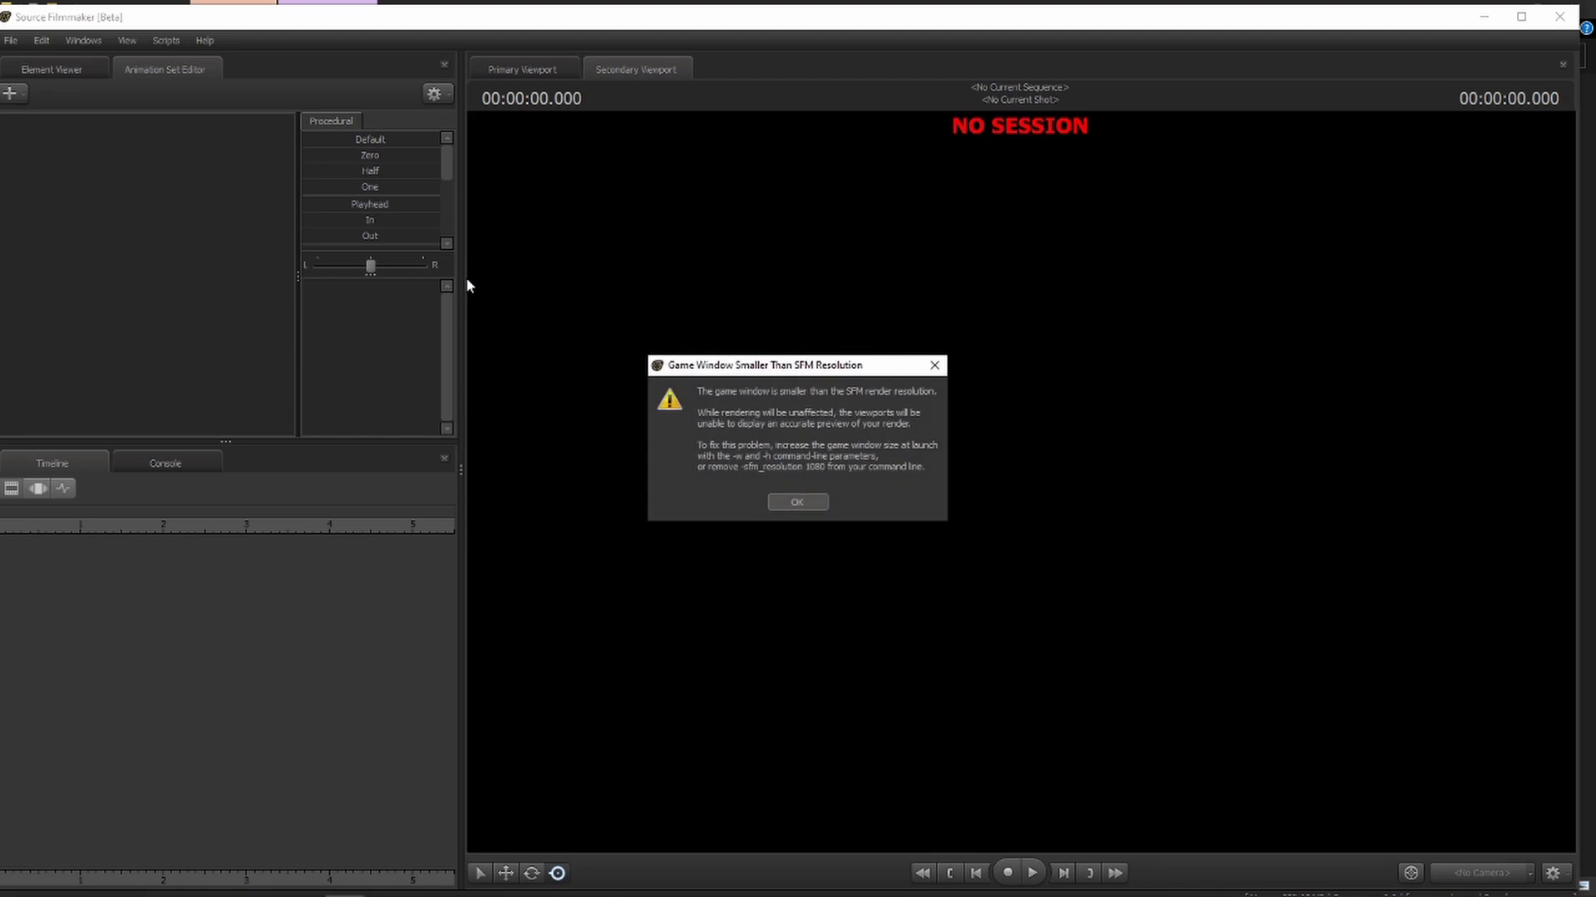
- Dismiss the resolution warning, reopen the recent breens office session, and check the movie export settings
left_click(796, 502)
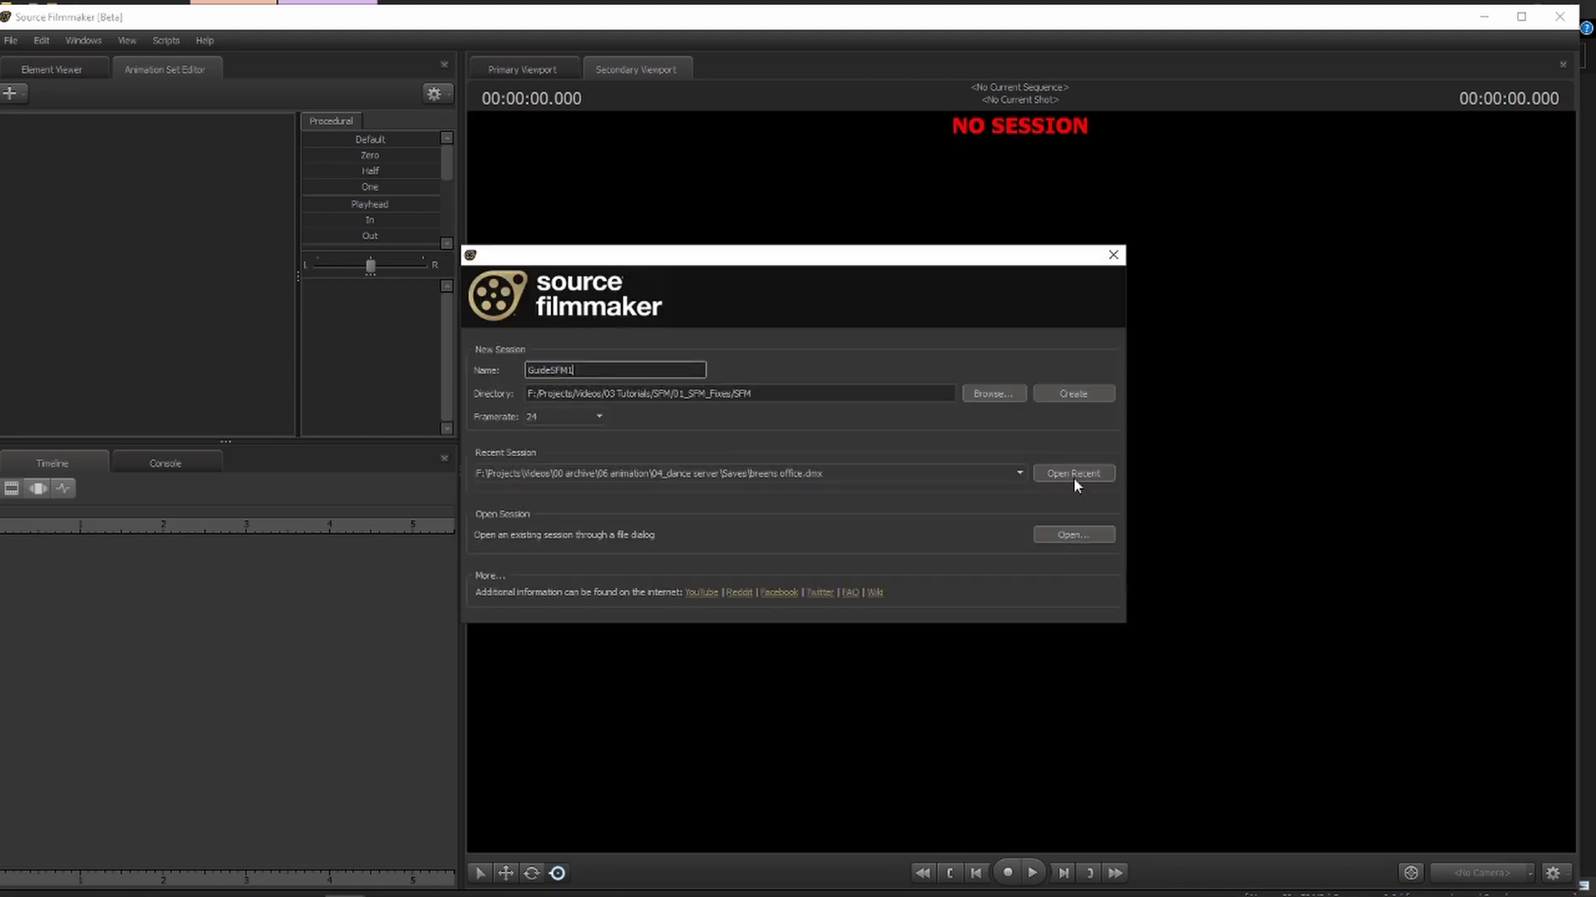
left_click(1074, 477)
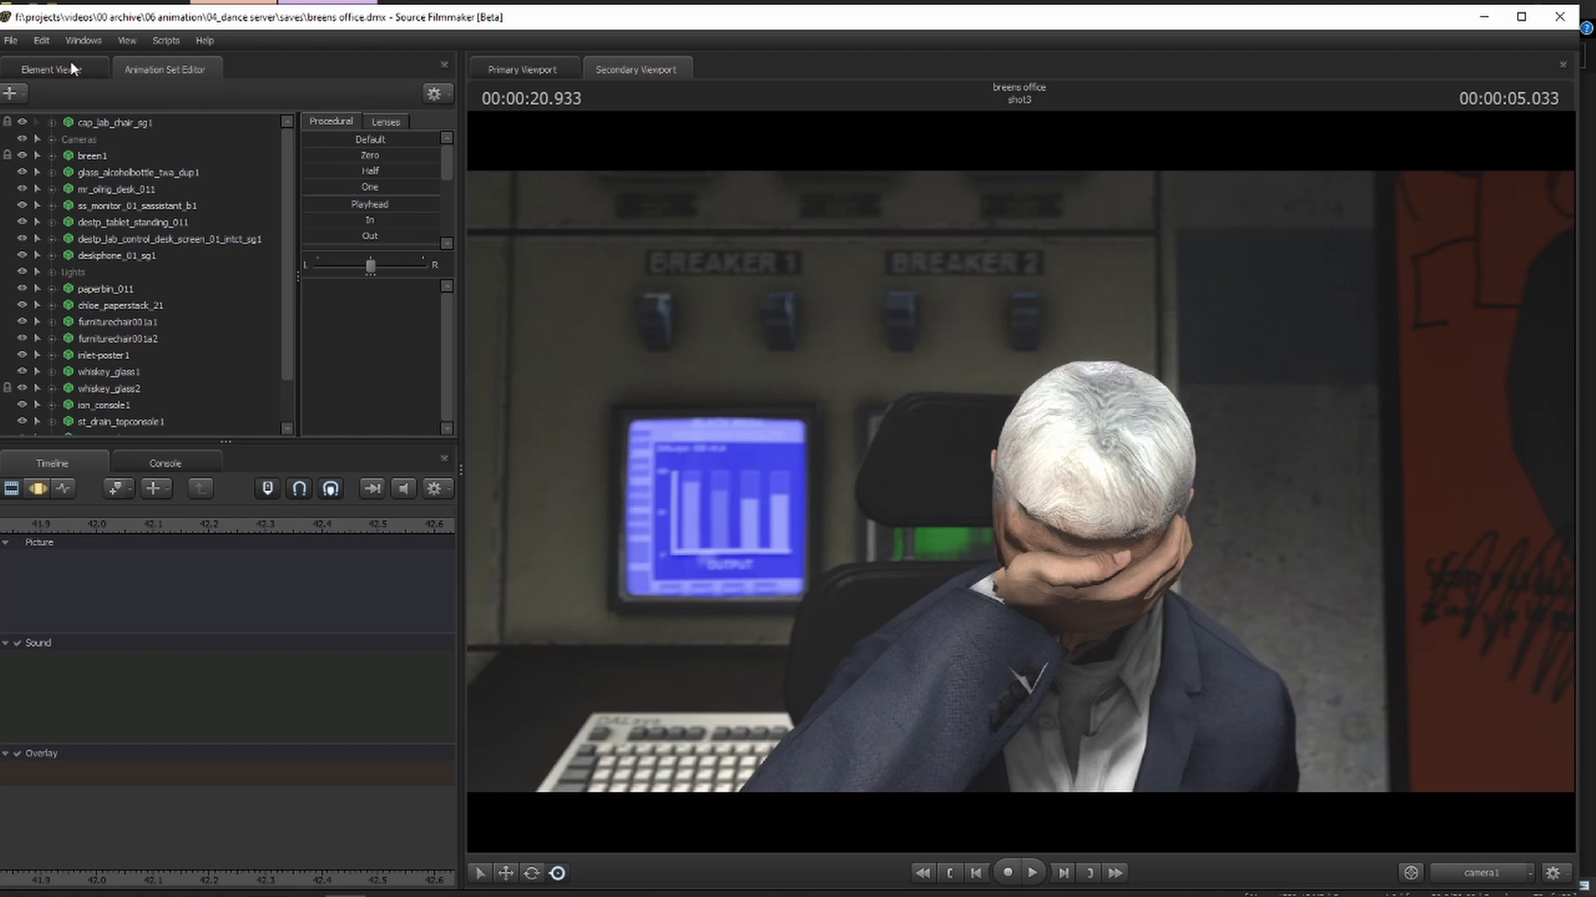
left_click(11, 40)
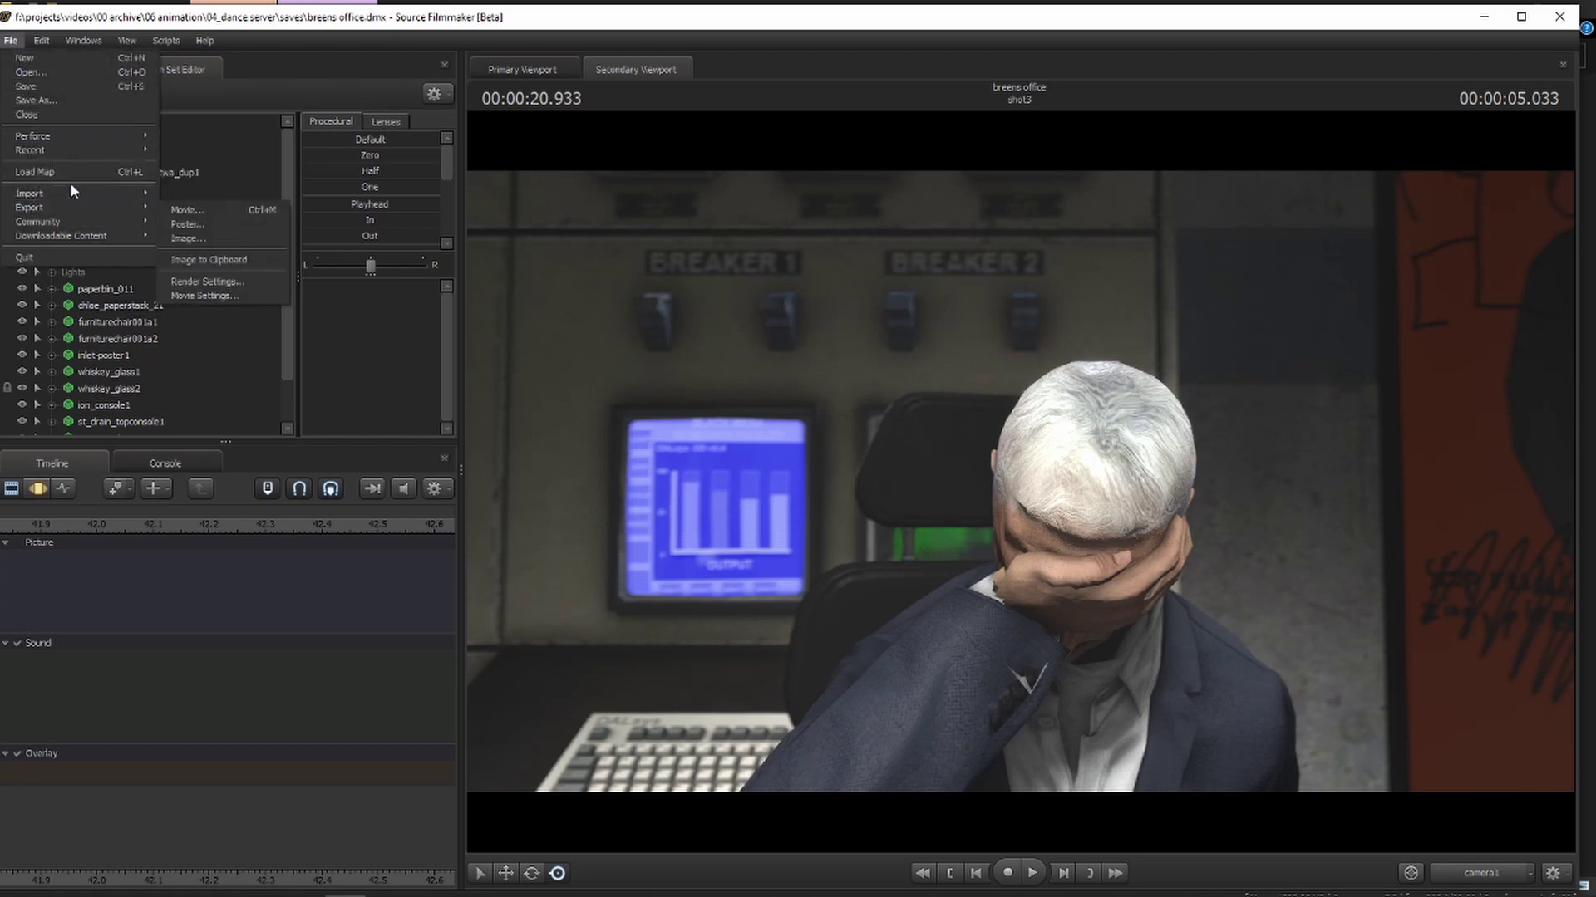
left_click(187, 210)
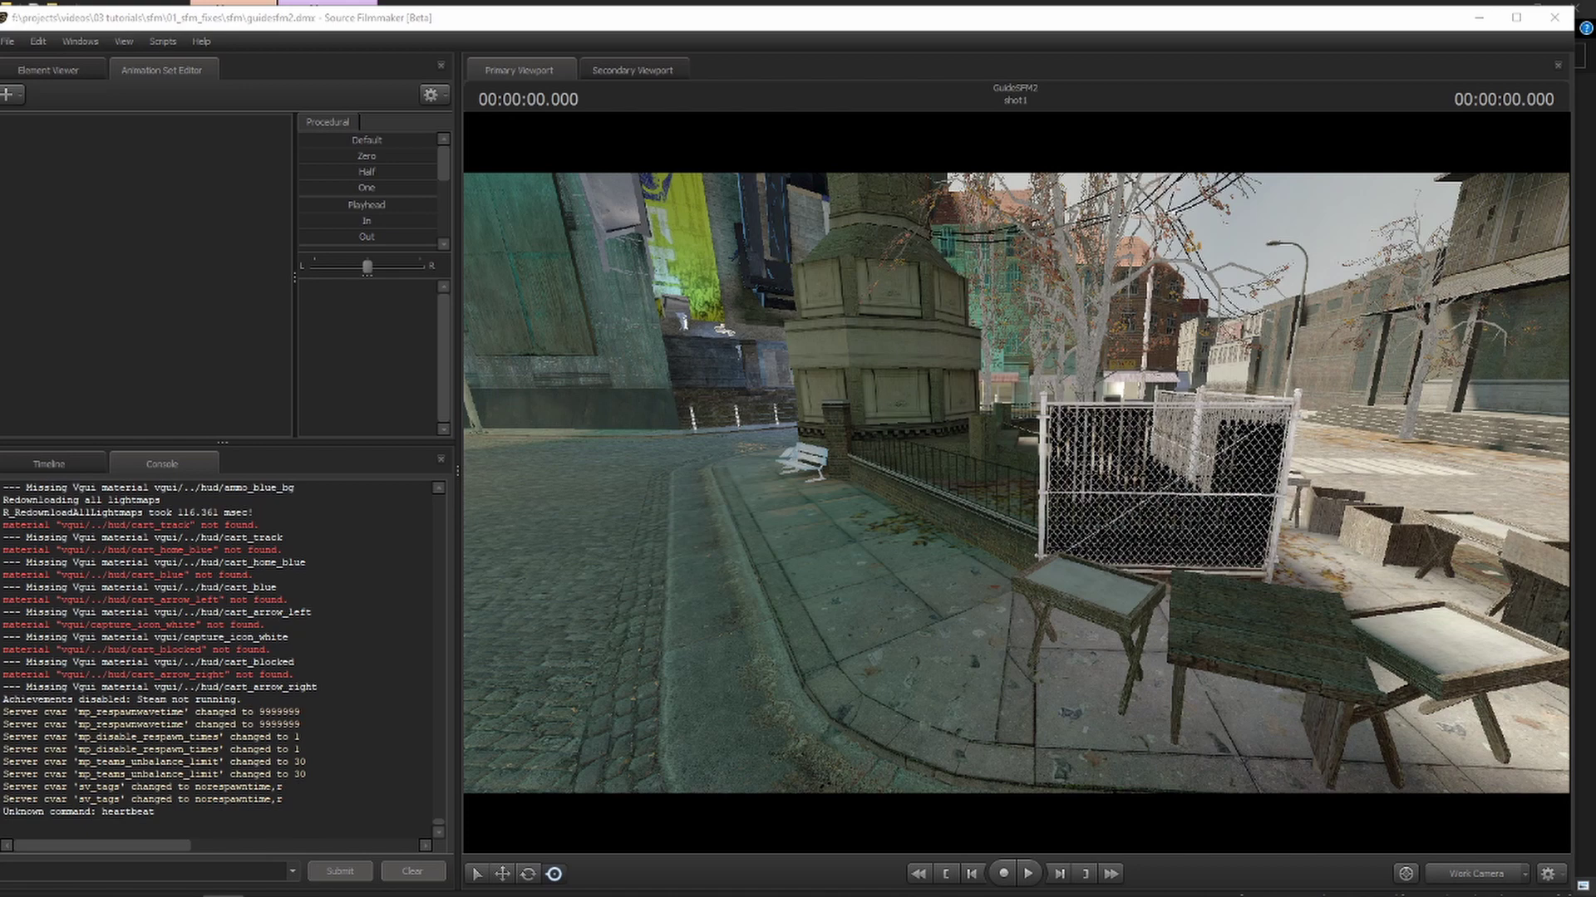
- Disable bump mapping with the console command mat_bumpmap 0 and compare the street scene's lighting
left_click_drag(1117, 442, 1018, 483)
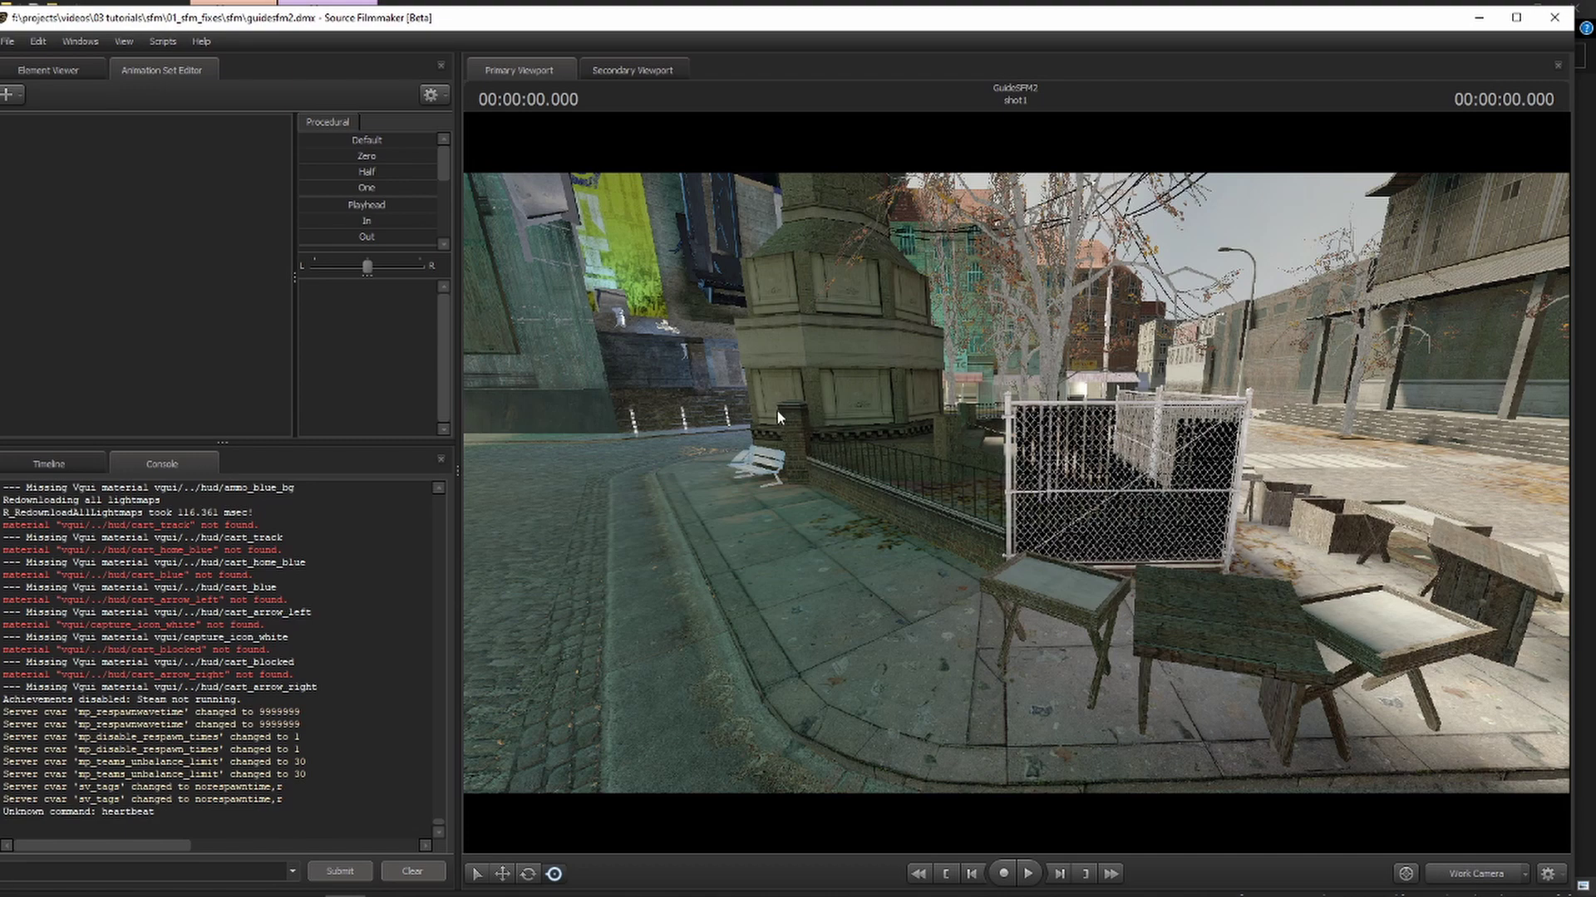
left_click_drag(754, 470, 733, 469)
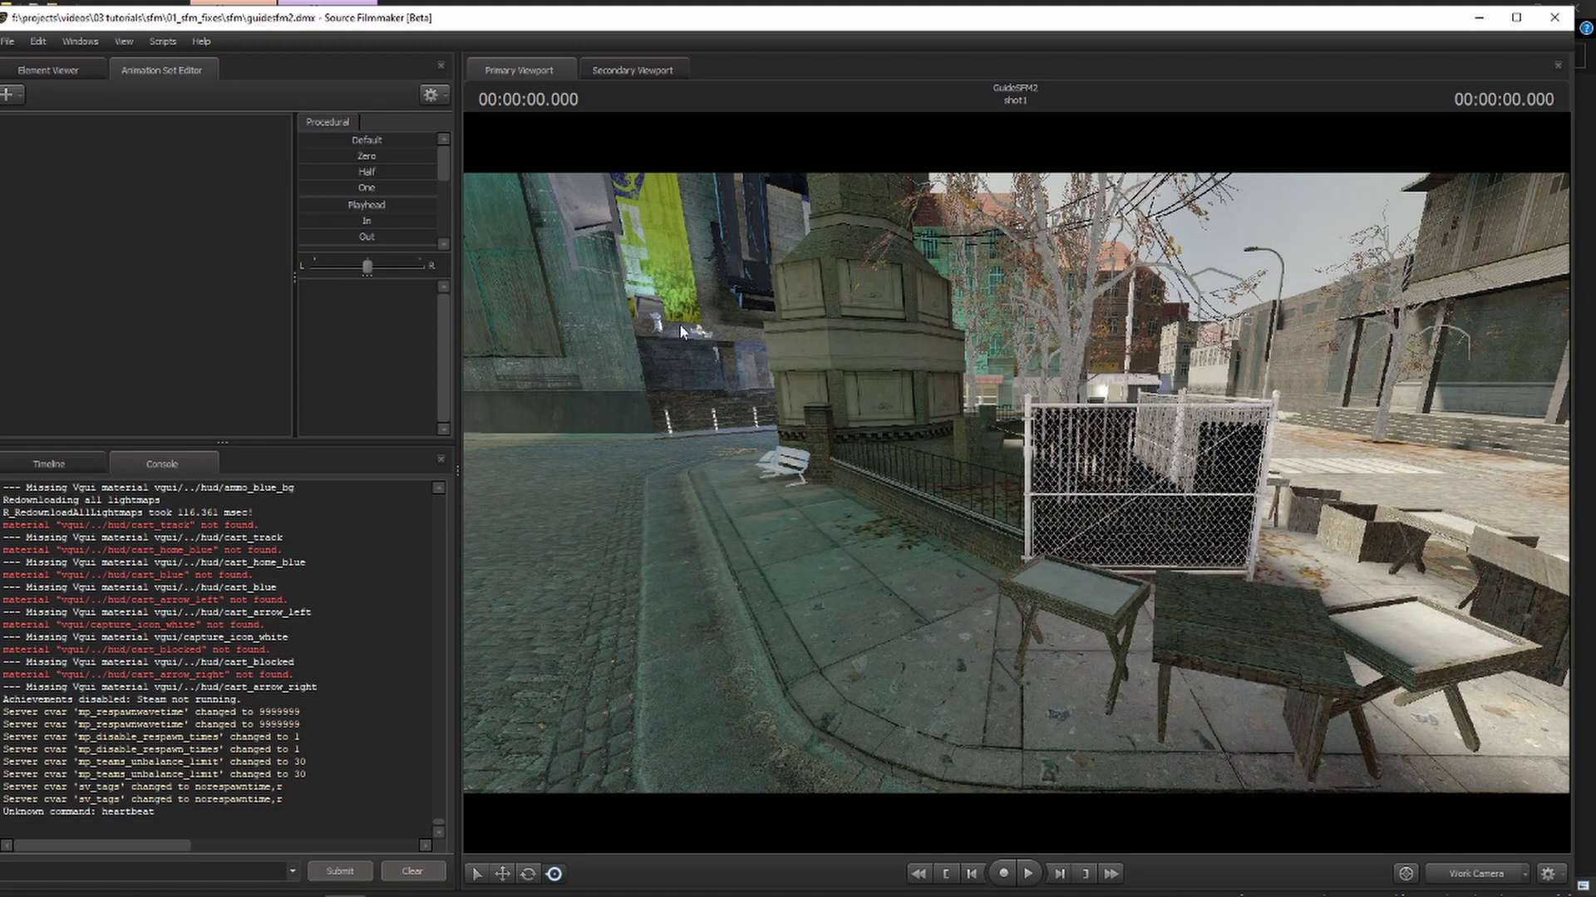
left_click(211, 869)
type("m")
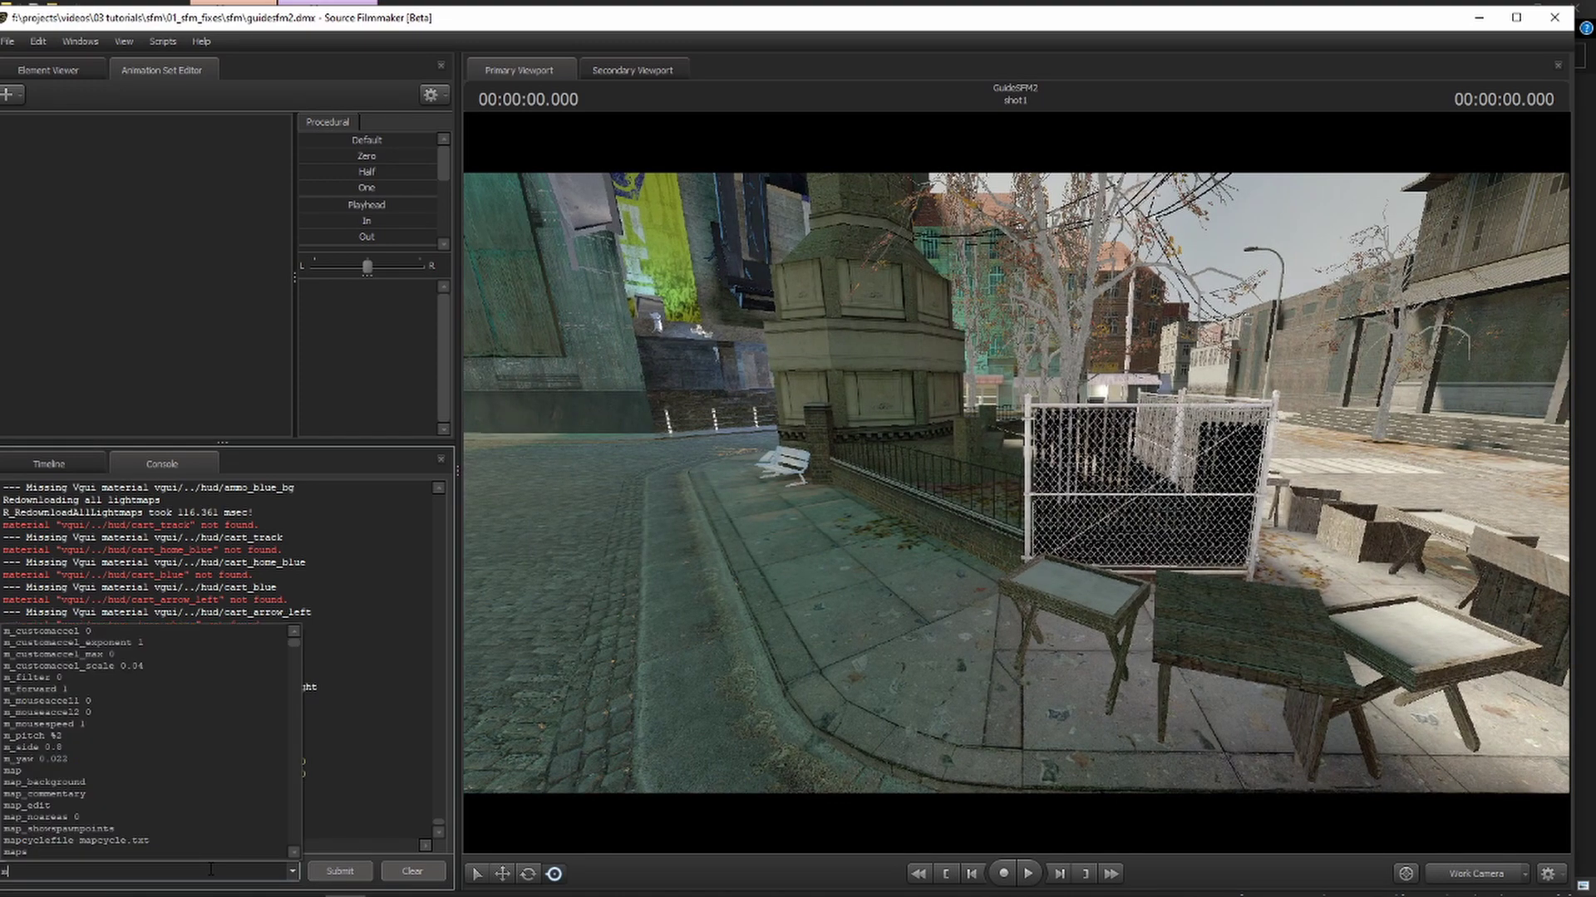
type("at_bumpmap ")
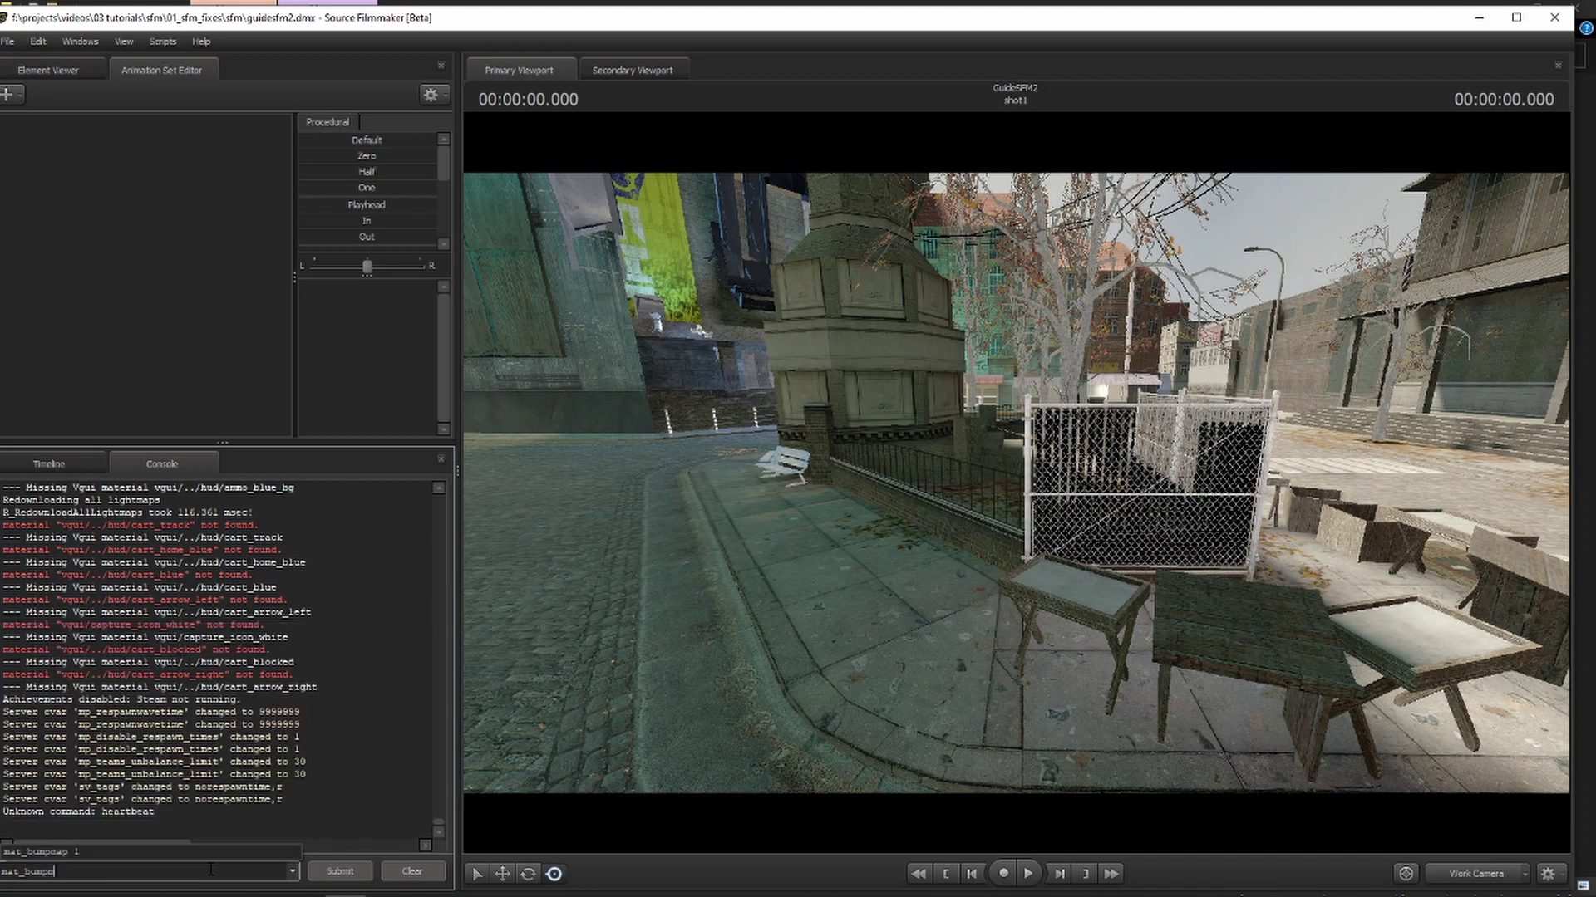
type("0")
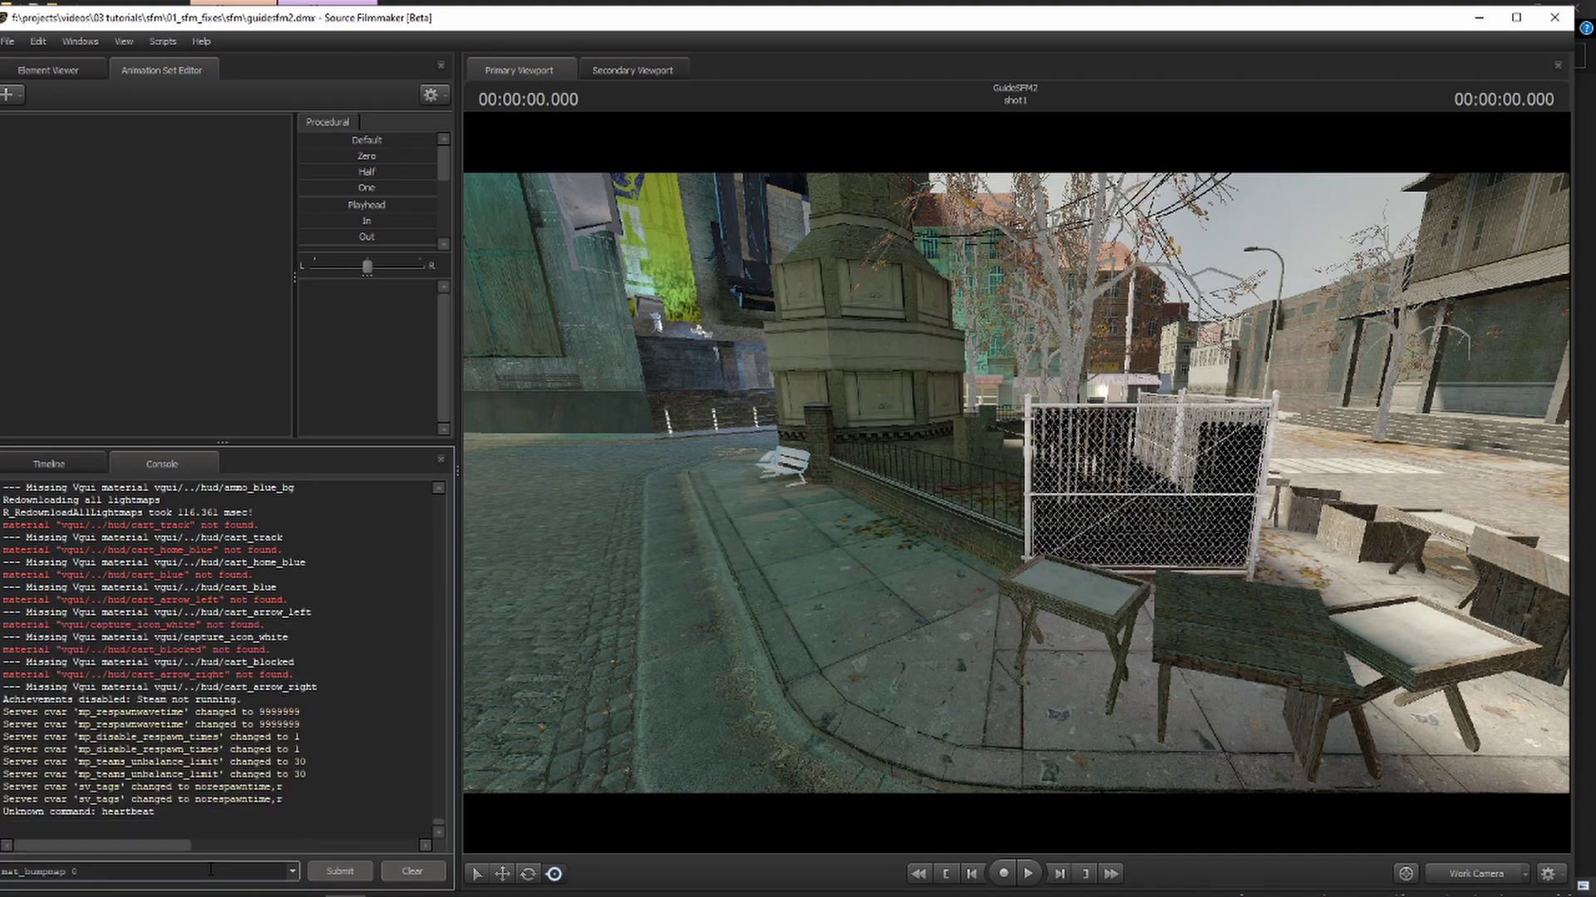
key("Return")
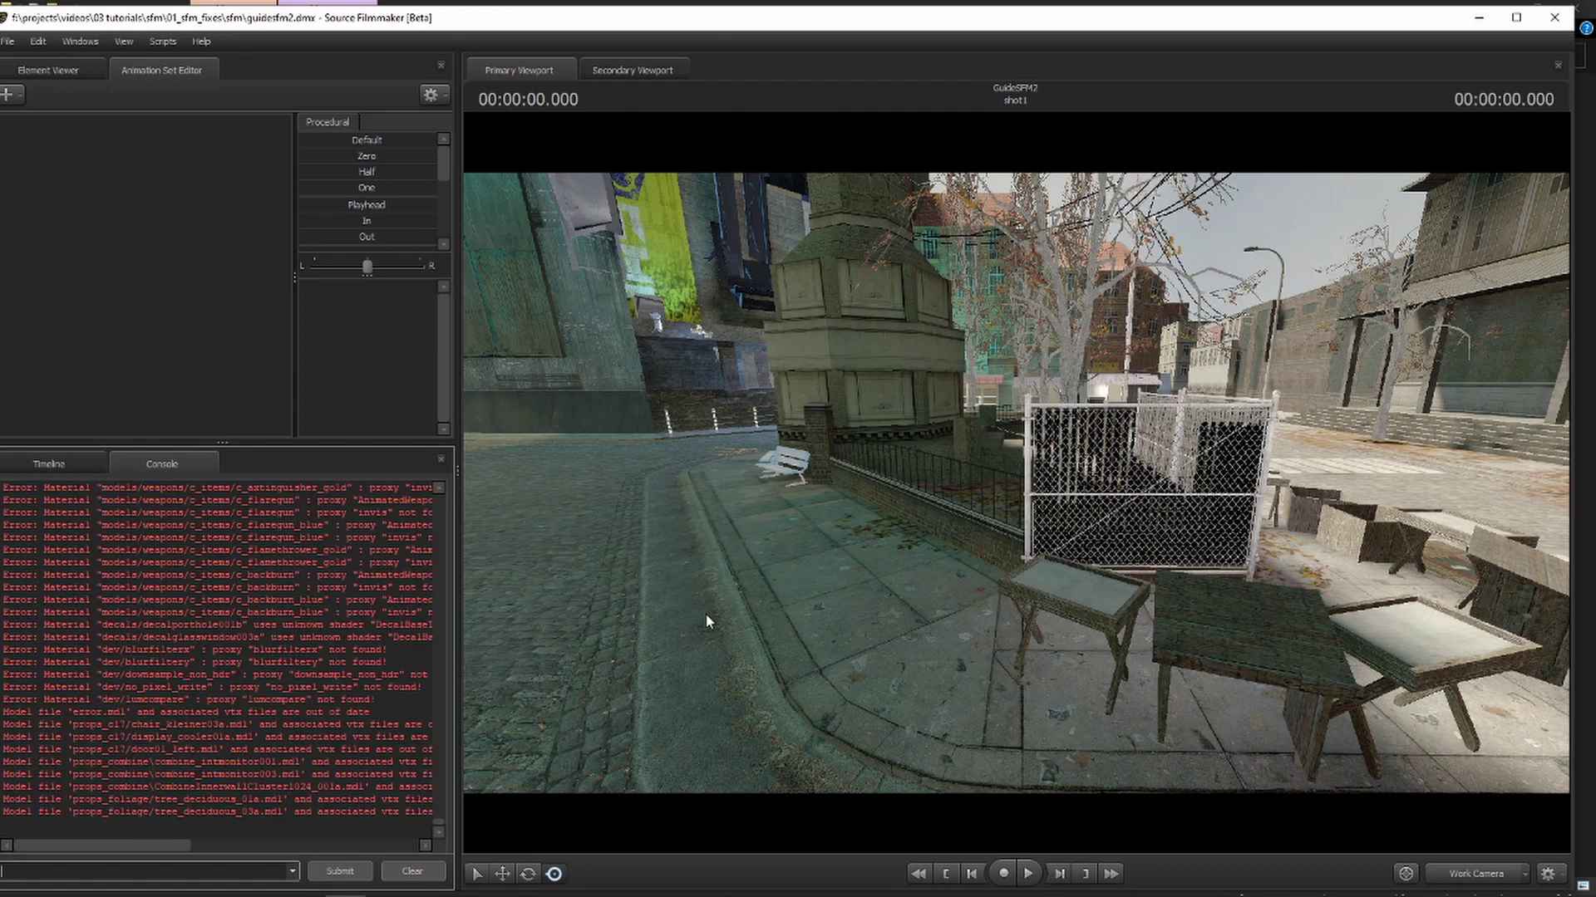
left_click_drag(705, 615, 1016, 480)
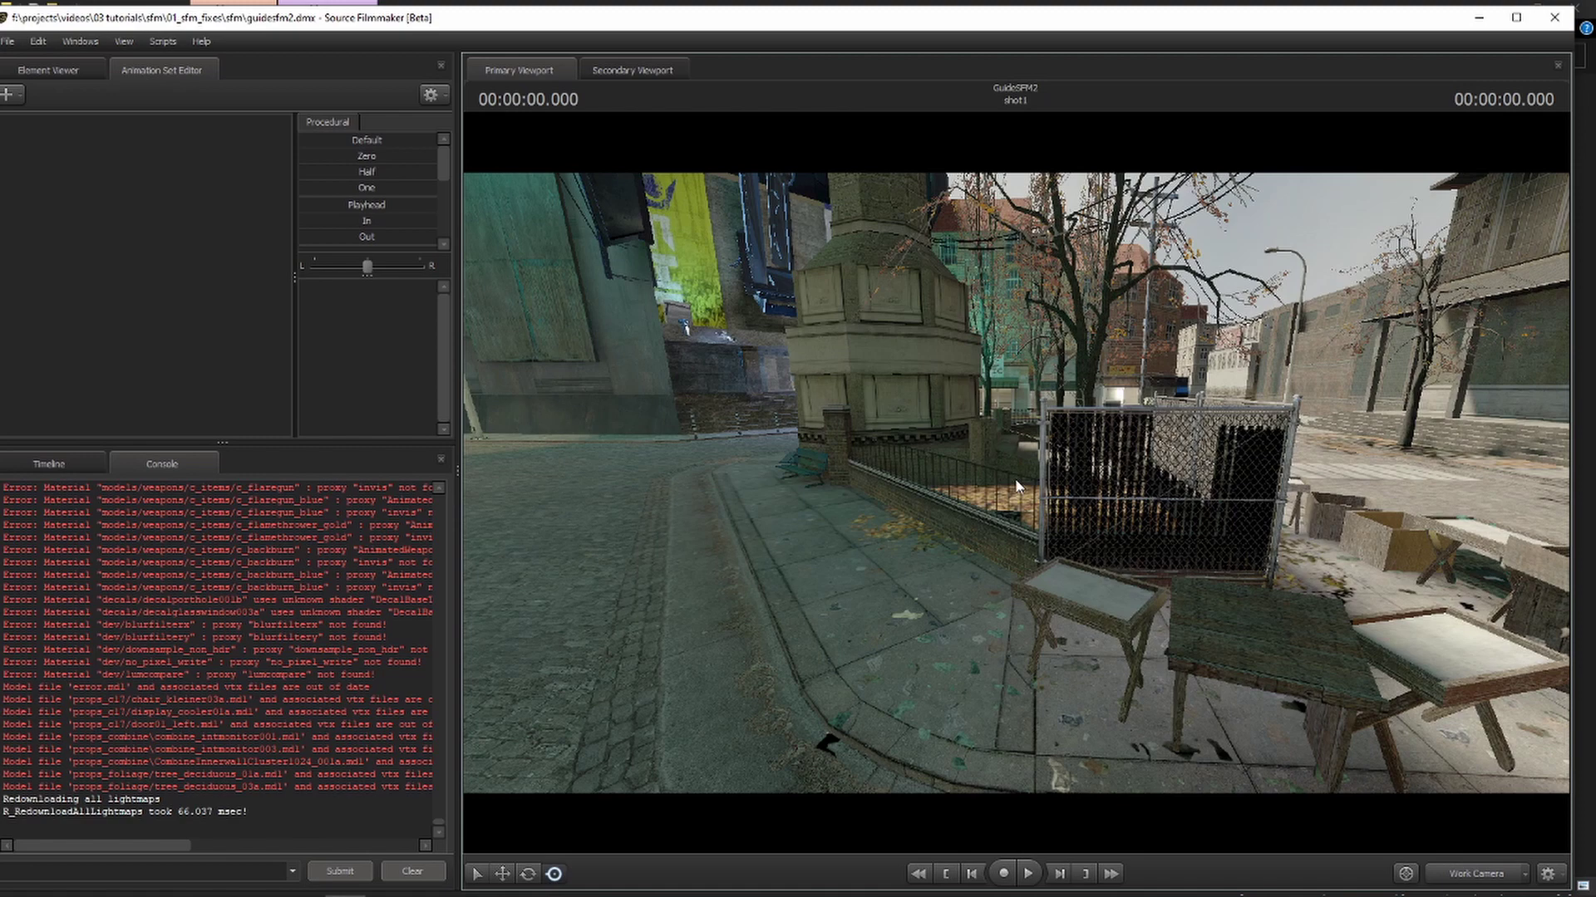
left_click_drag(1015, 480, 991, 501)
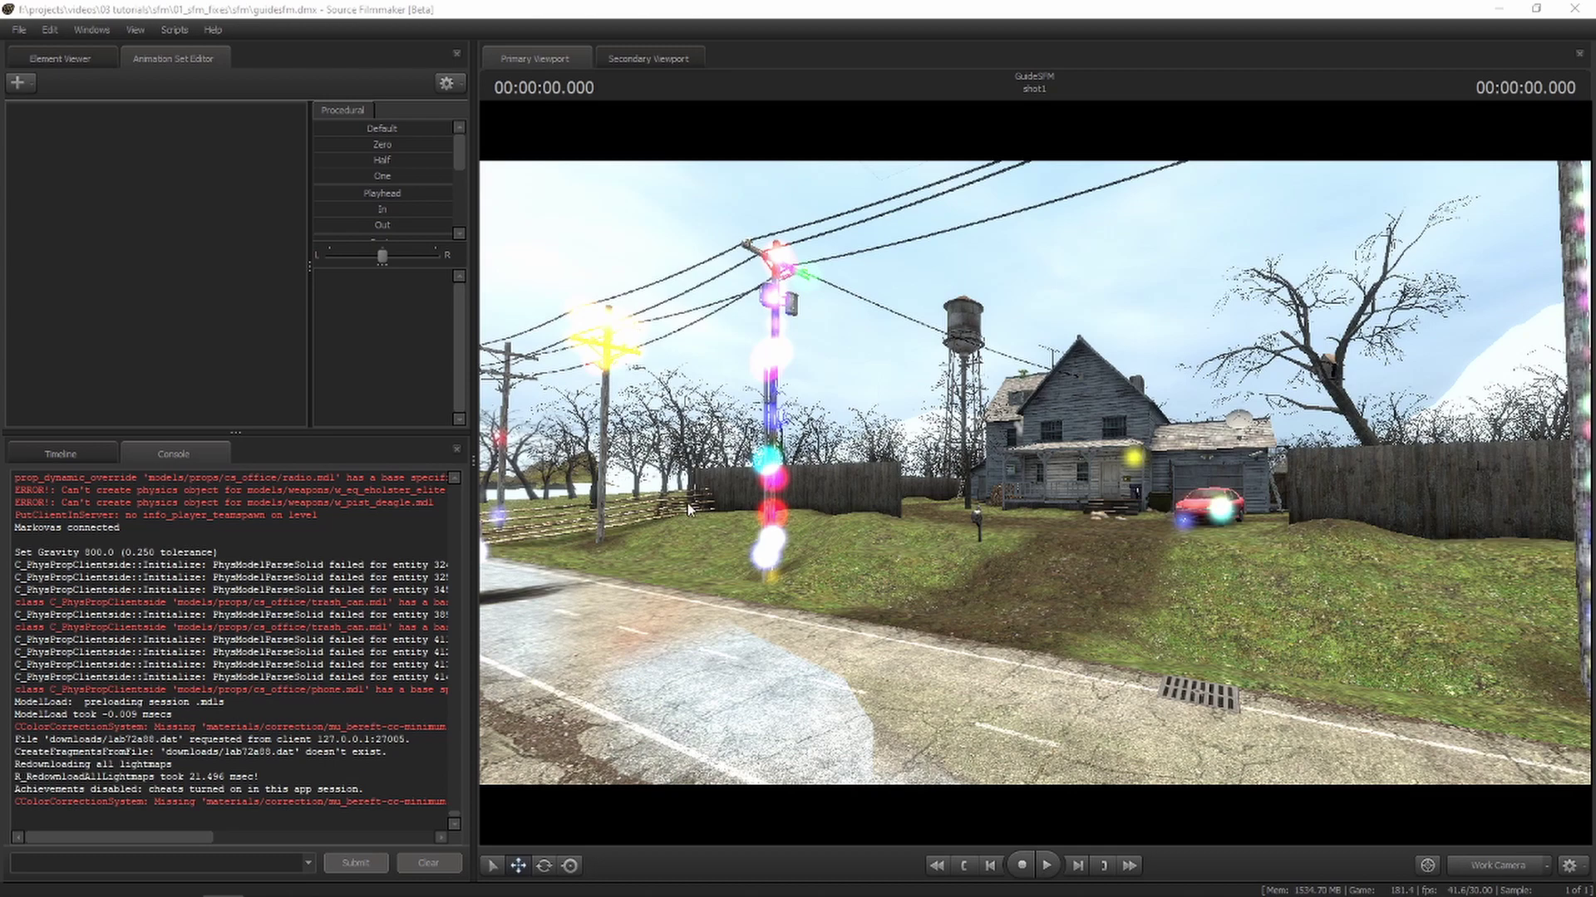
- Submit mat_fastspecular 0 and look down the road toward the barricades and truck
mouse_move(687, 502)
left_mouse_down()
mouse_move(823, 502)
mouse_move(606, 501)
mouse_move(668, 502)
left_mouse_up()
key("w")
key("s")
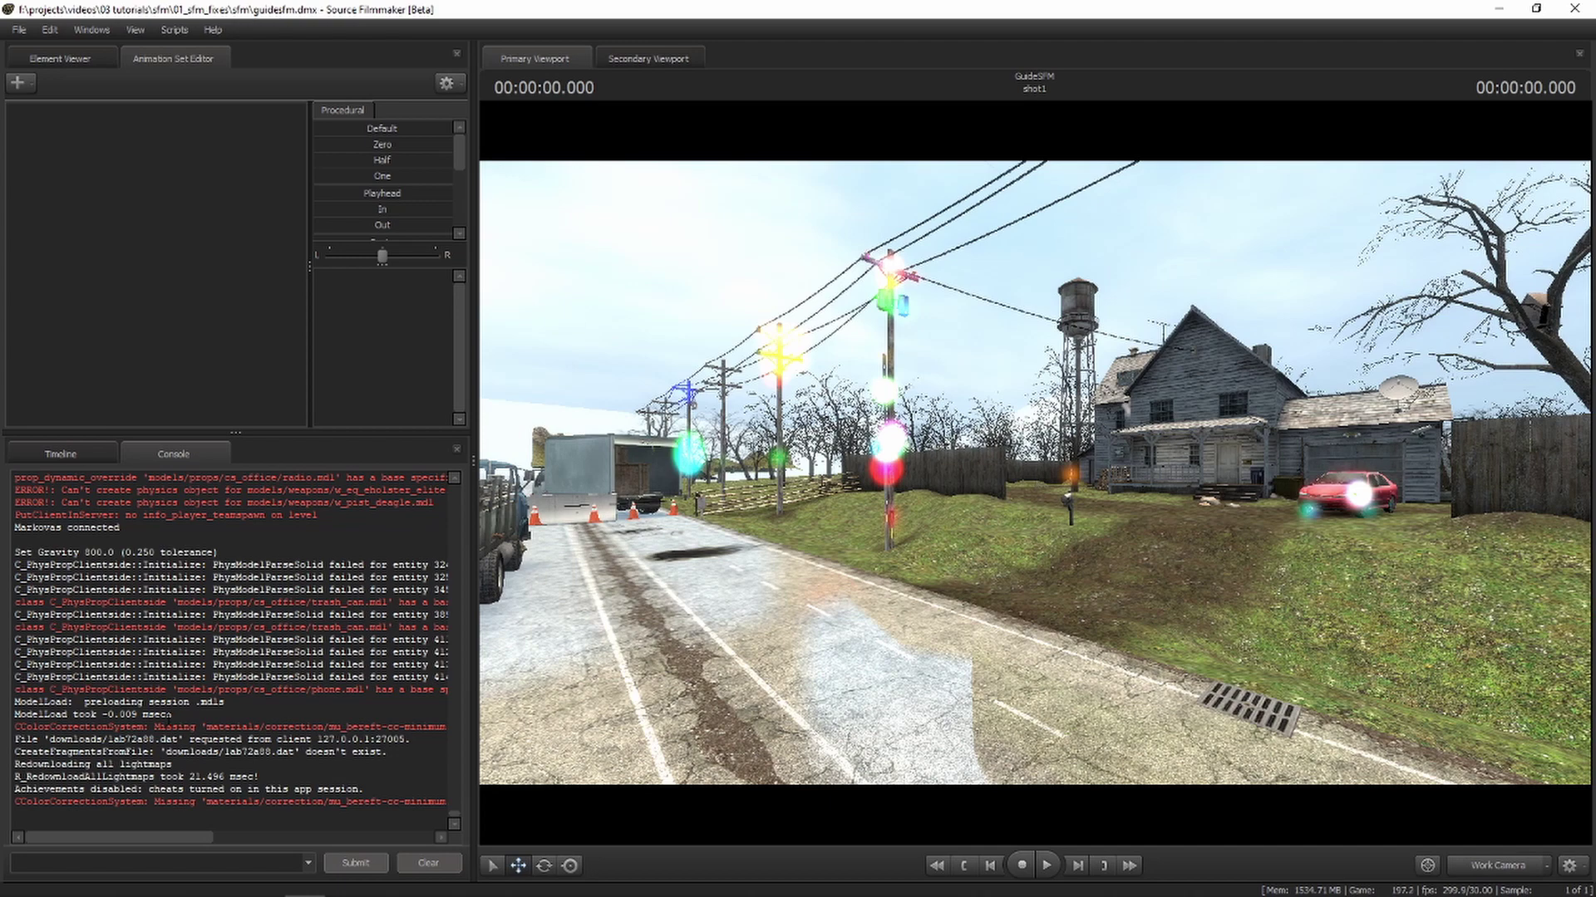
left_click(170, 866)
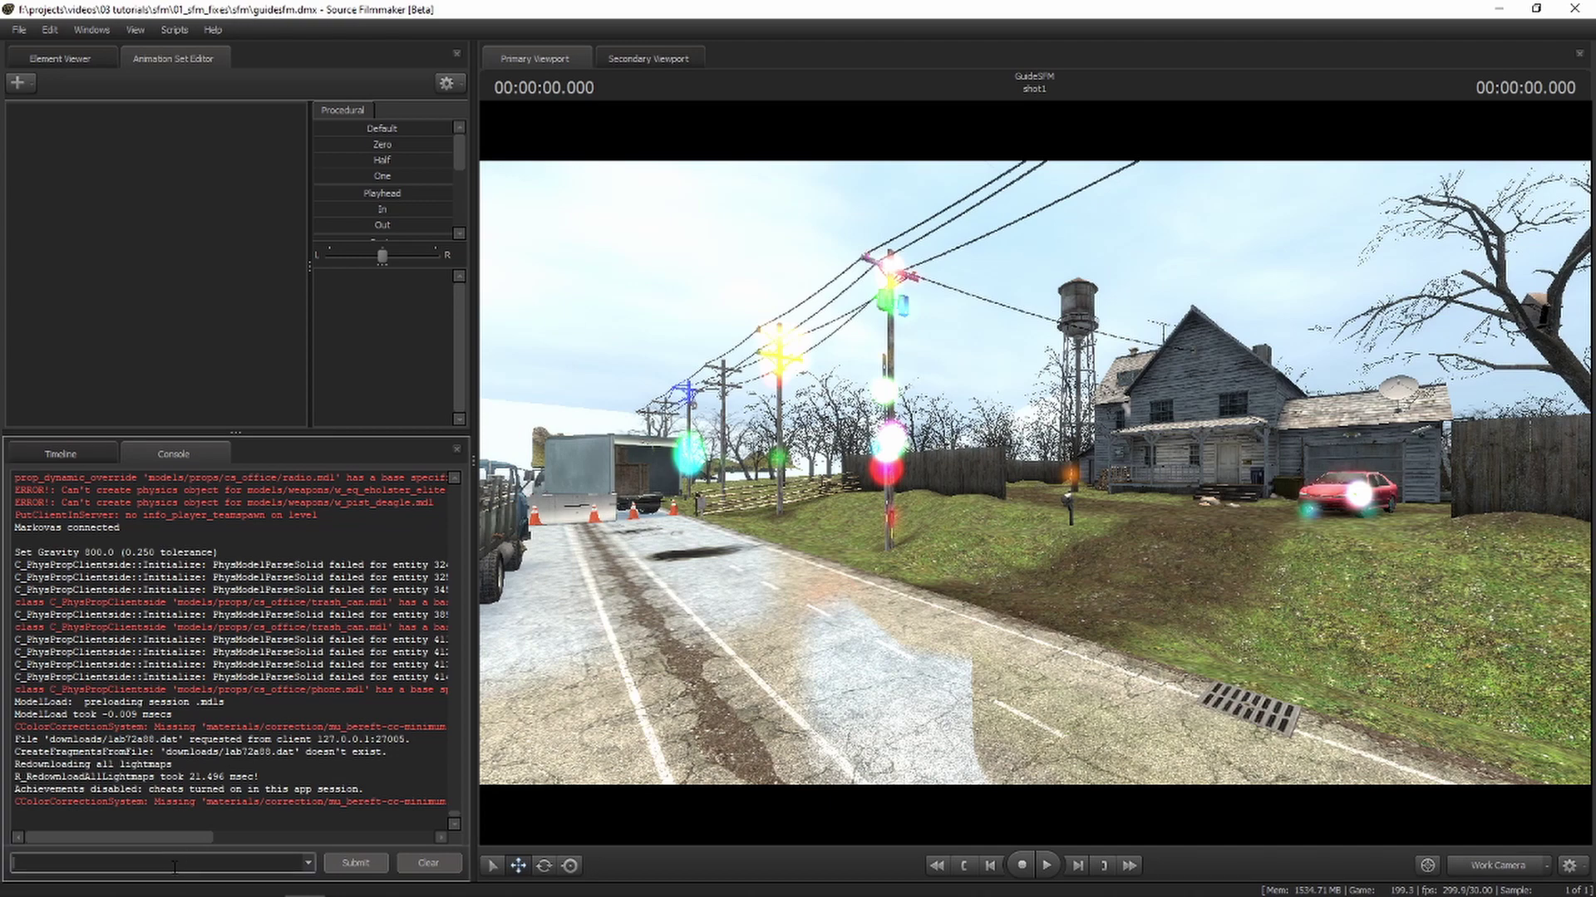
type("mat_")
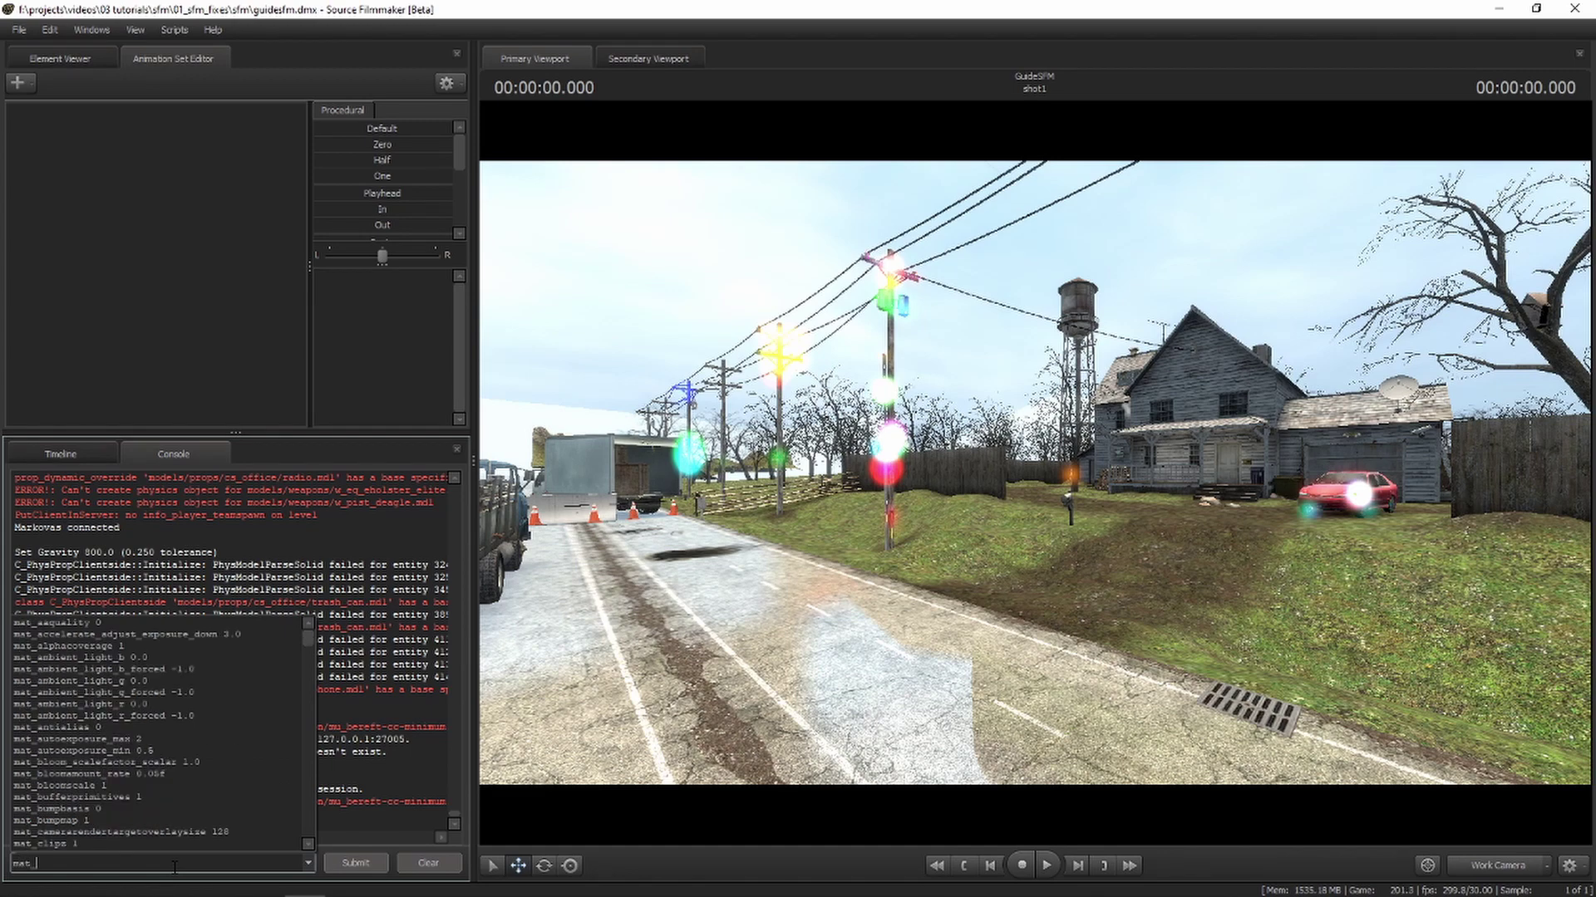
type("fastspecul")
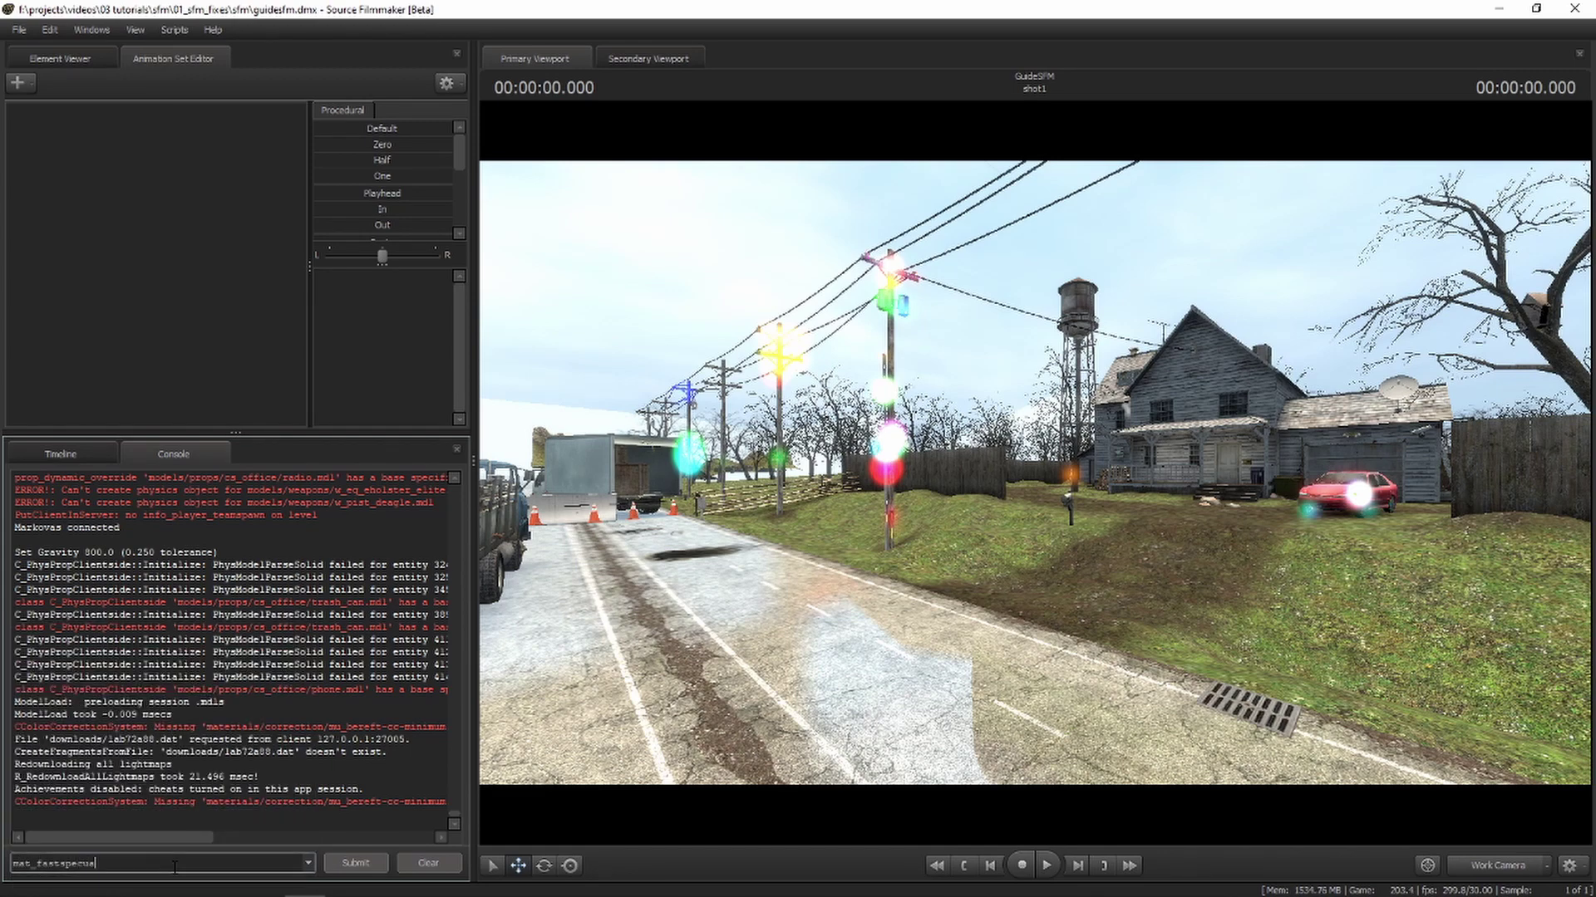
type("ar 0")
key("Return")
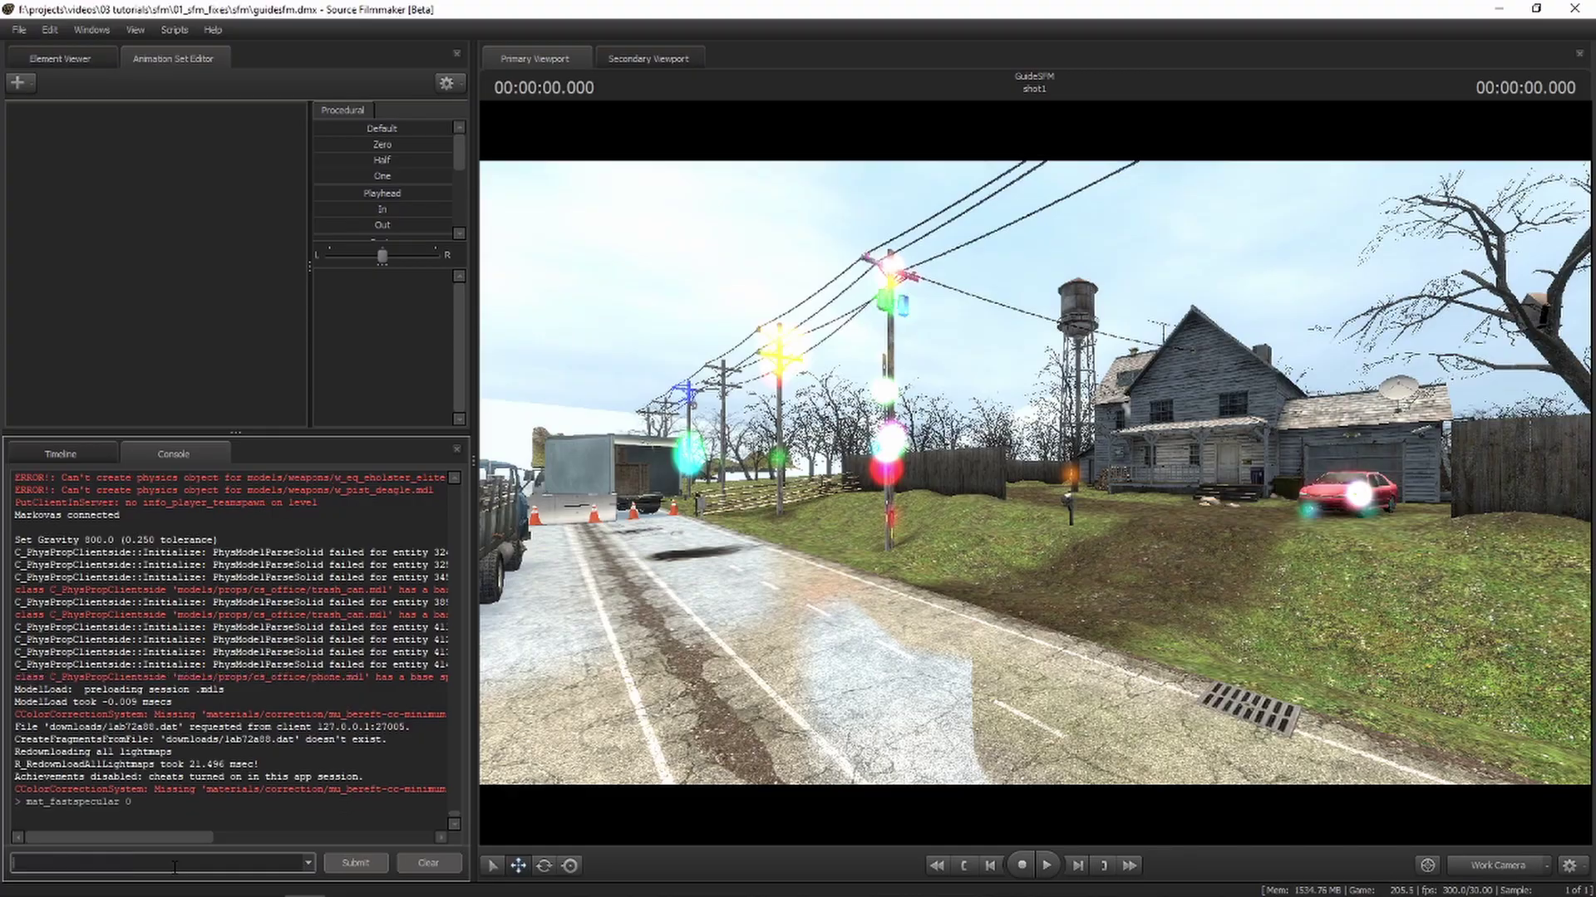
key("s")
left_click_drag(830, 414, 1429, 415)
left_click_drag(1362, 466, 1038, 480)
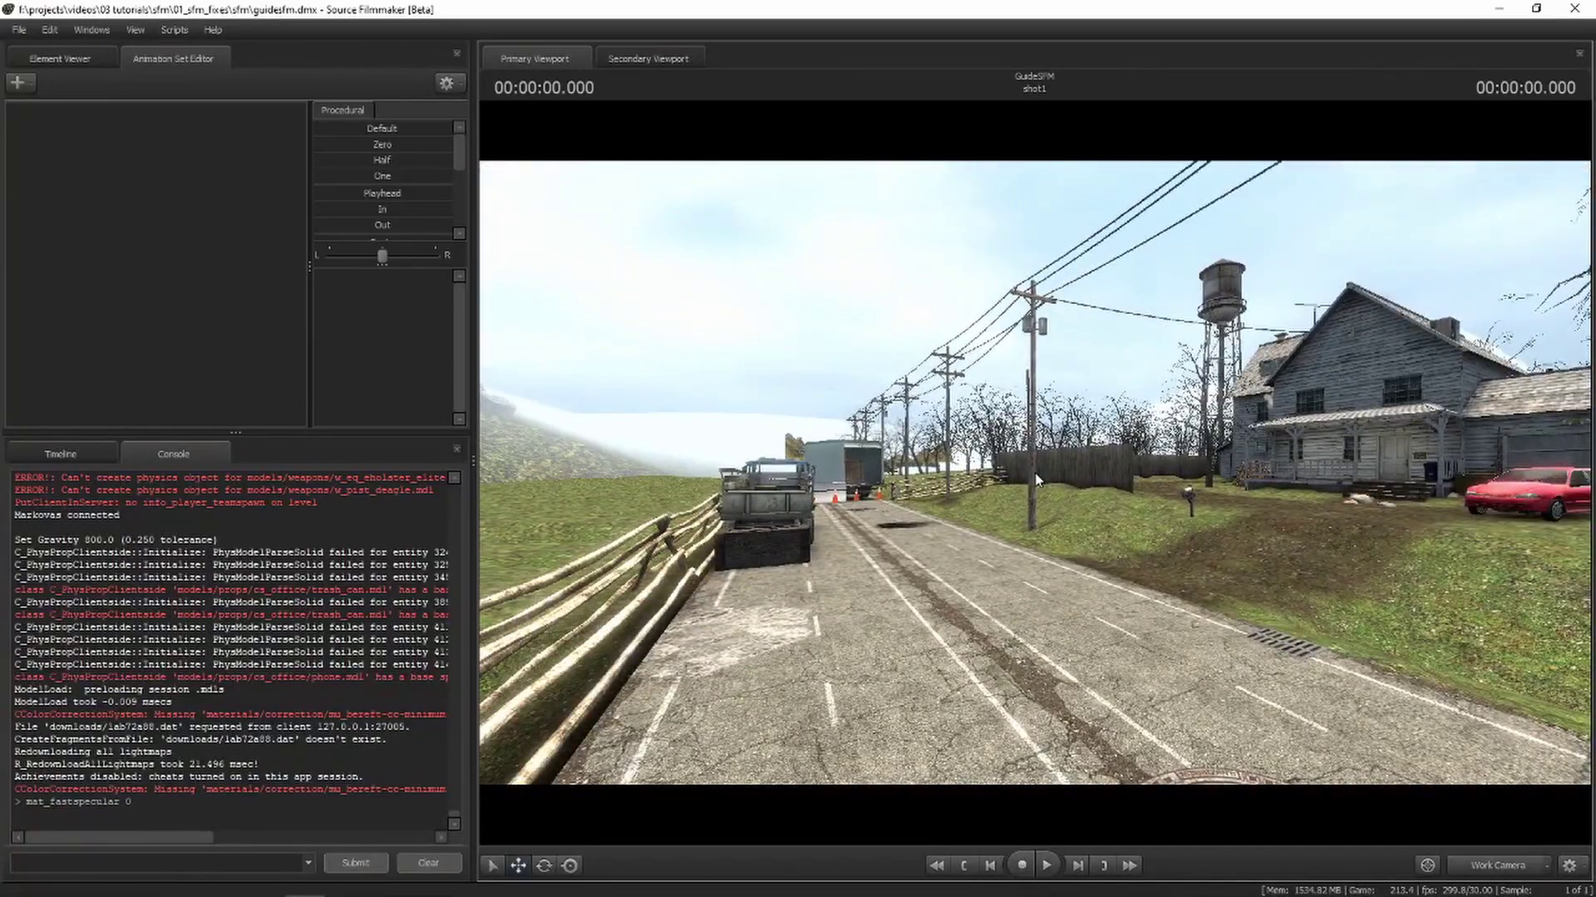
- Turn fast specular back on with mat_fastspecular 1 from the console suggestions
left_click(77, 863)
type("ma")
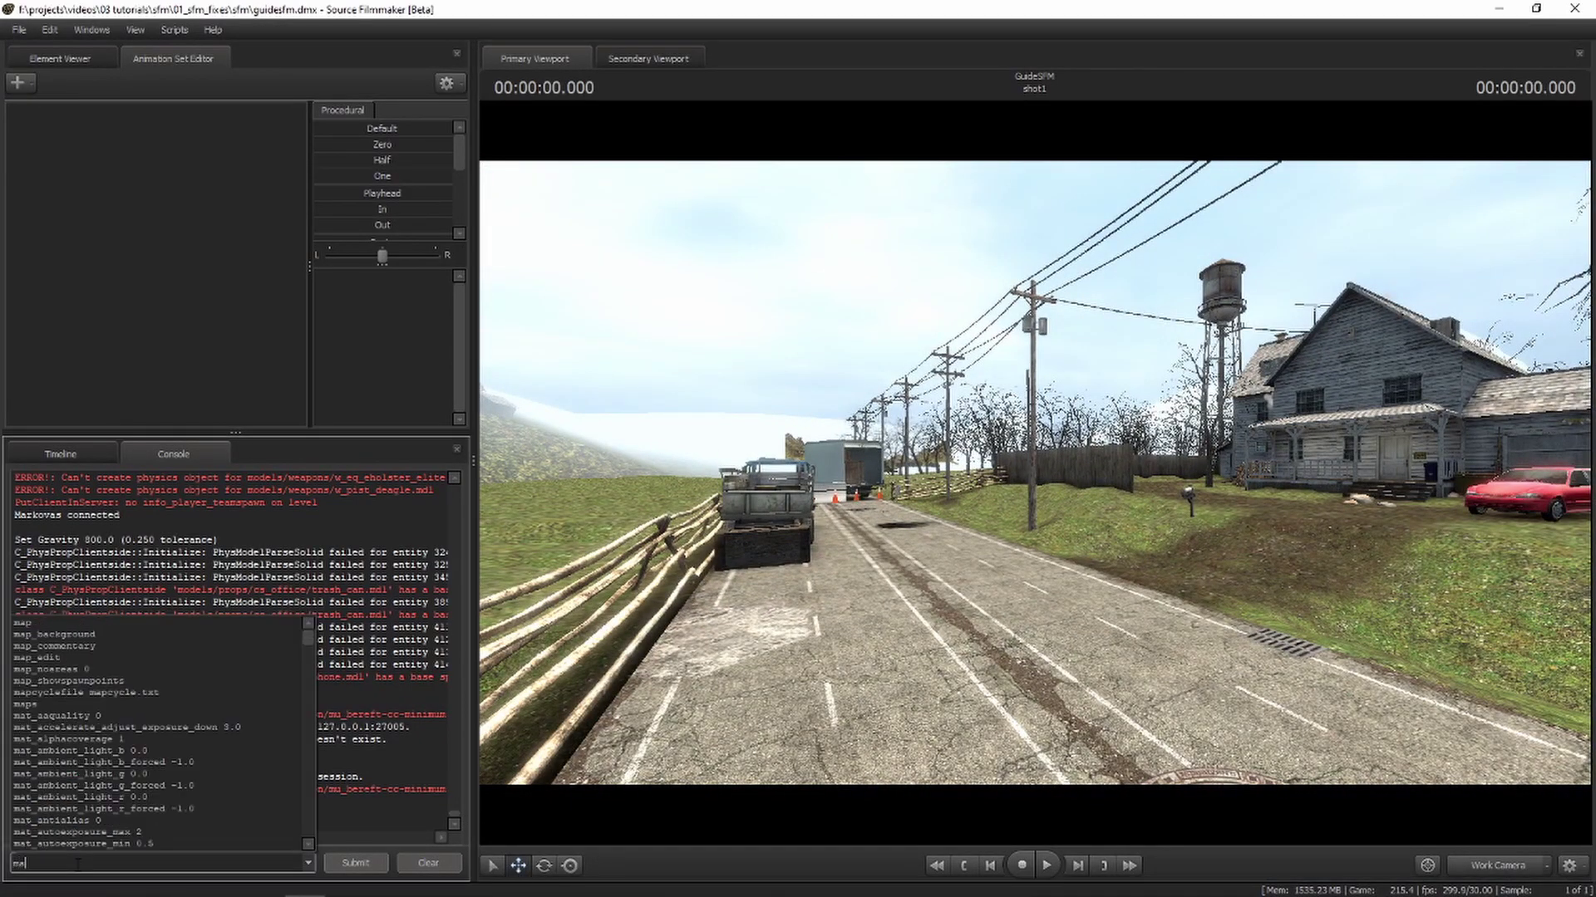
type("t_fast")
key("Down")
key("Down")
key("Down")
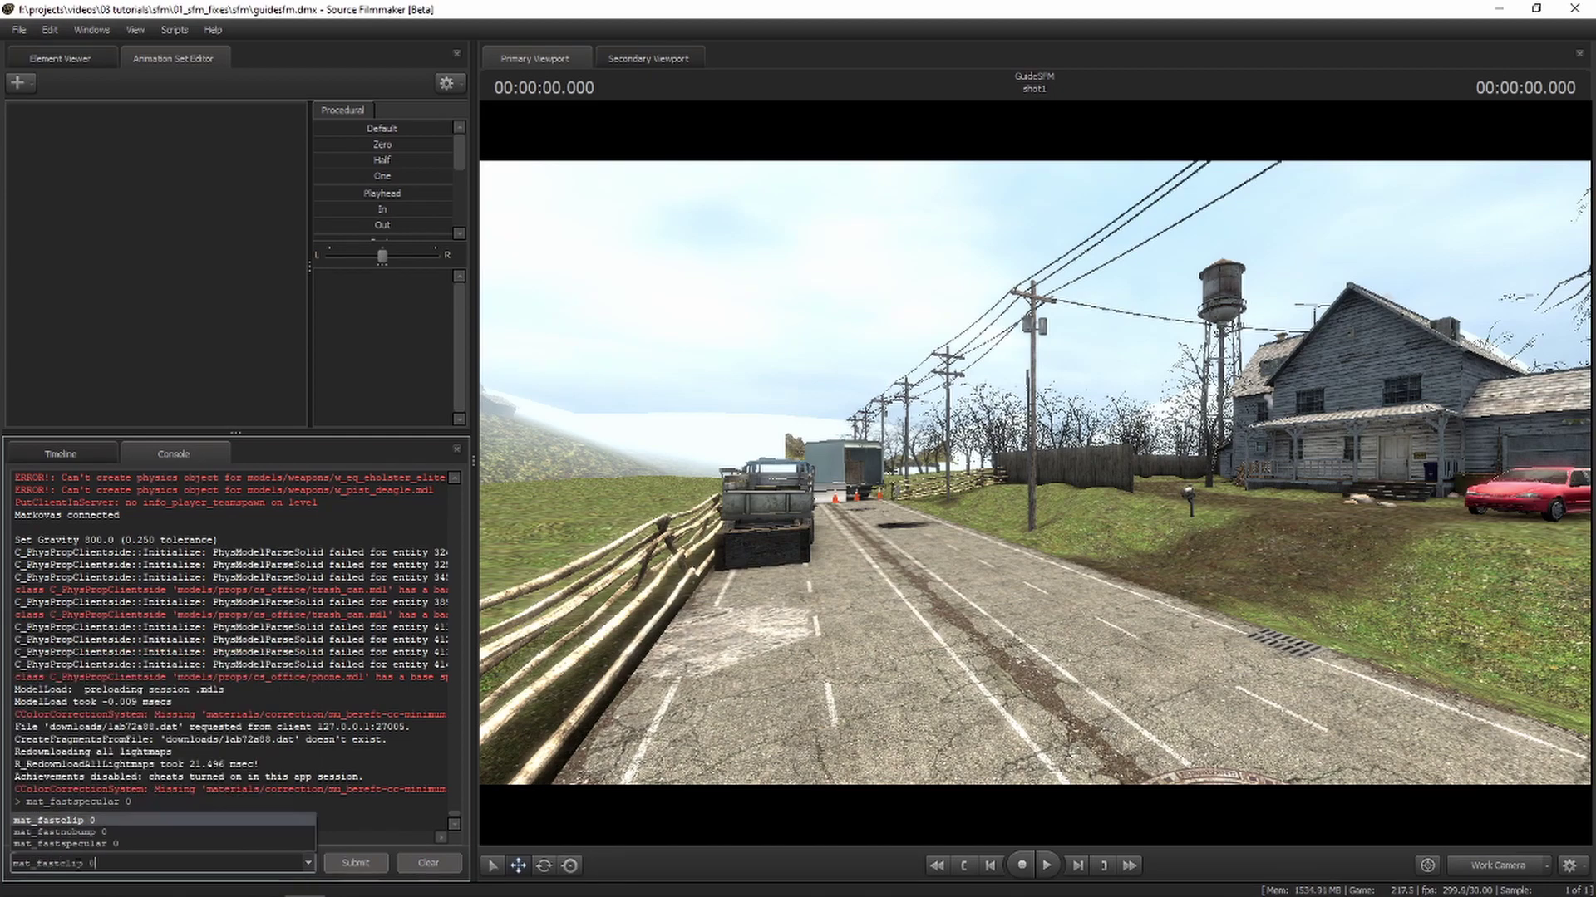
key("BackSpace")
key("Return")
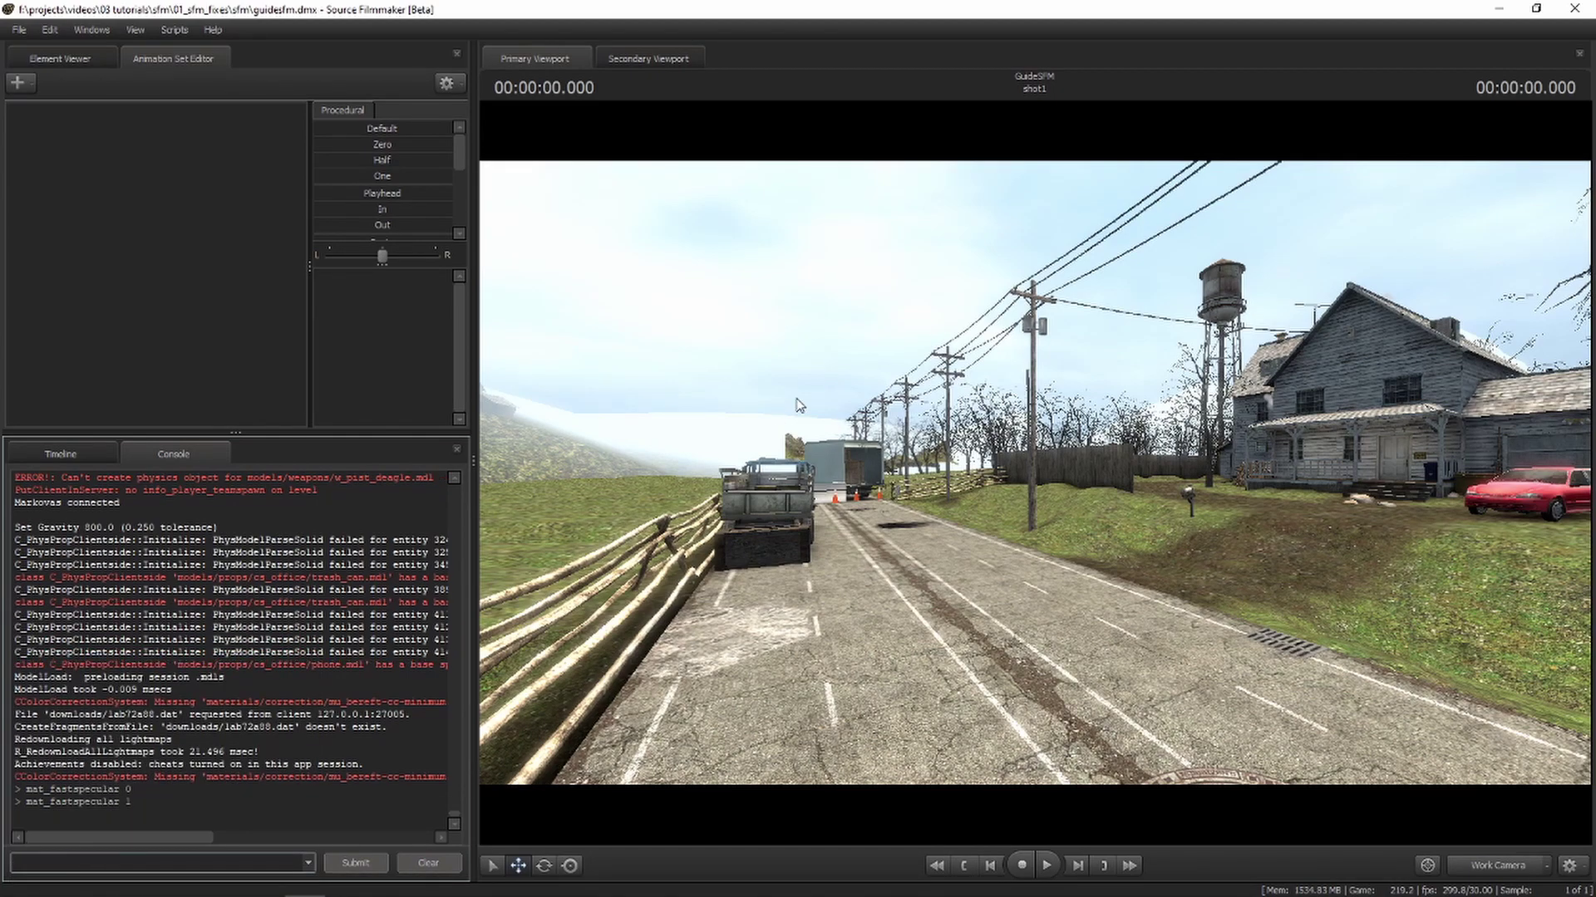
- Fly the work camera past the manhole, fence, utility poles and truck to inspect the glowing specular artefacts
left_click_drag(800, 405, 1383, 419)
key("w")
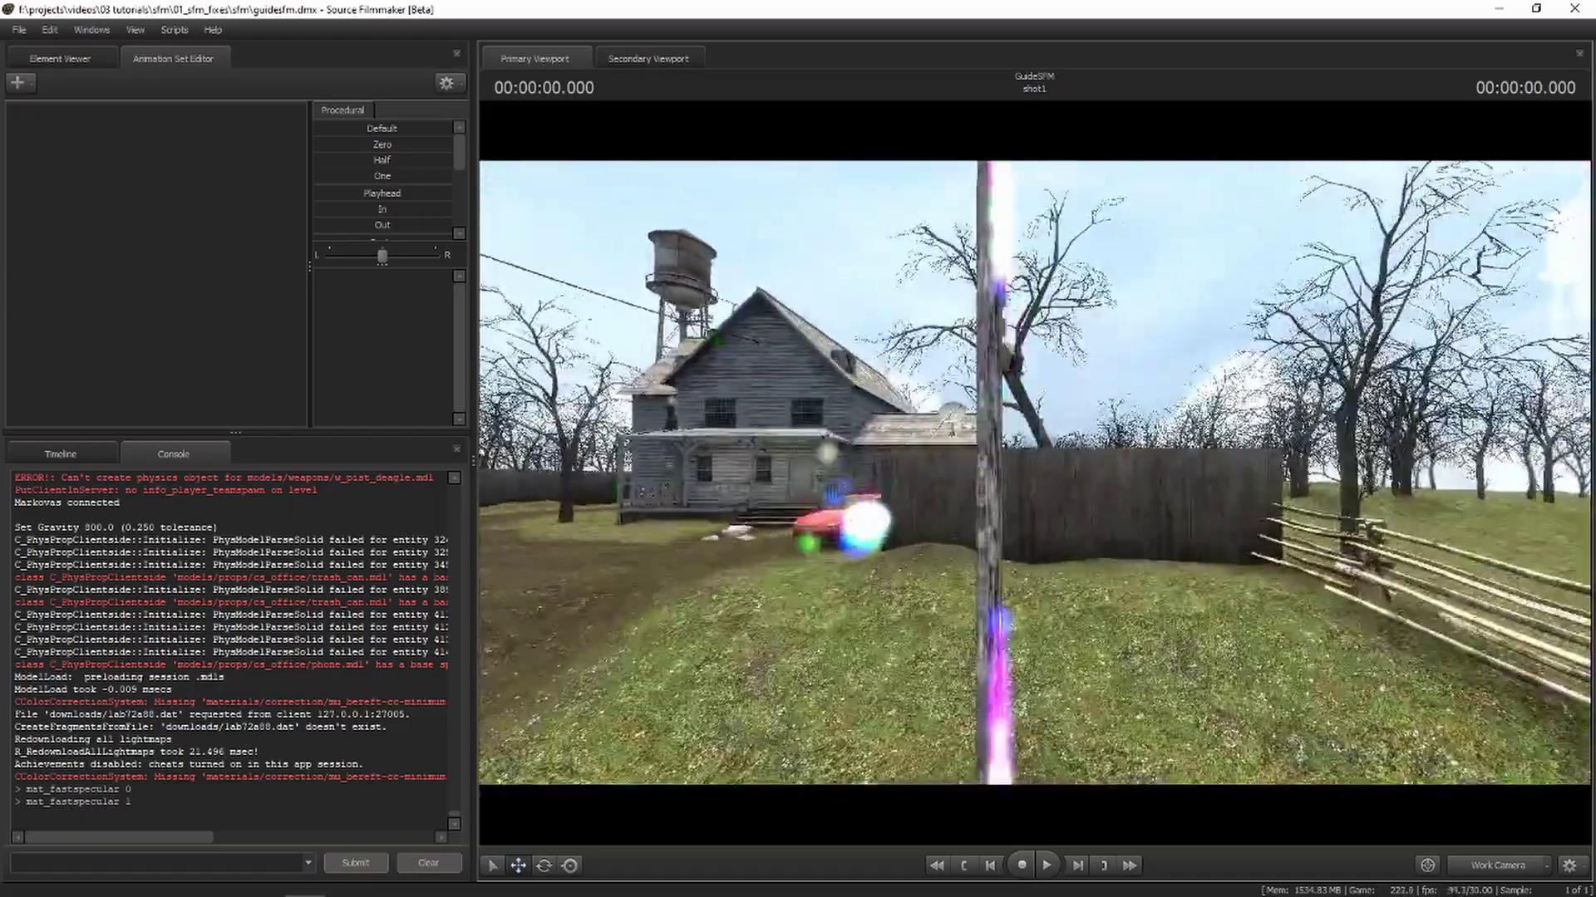
left_click_drag(997, 412, 723, 520)
key("w")
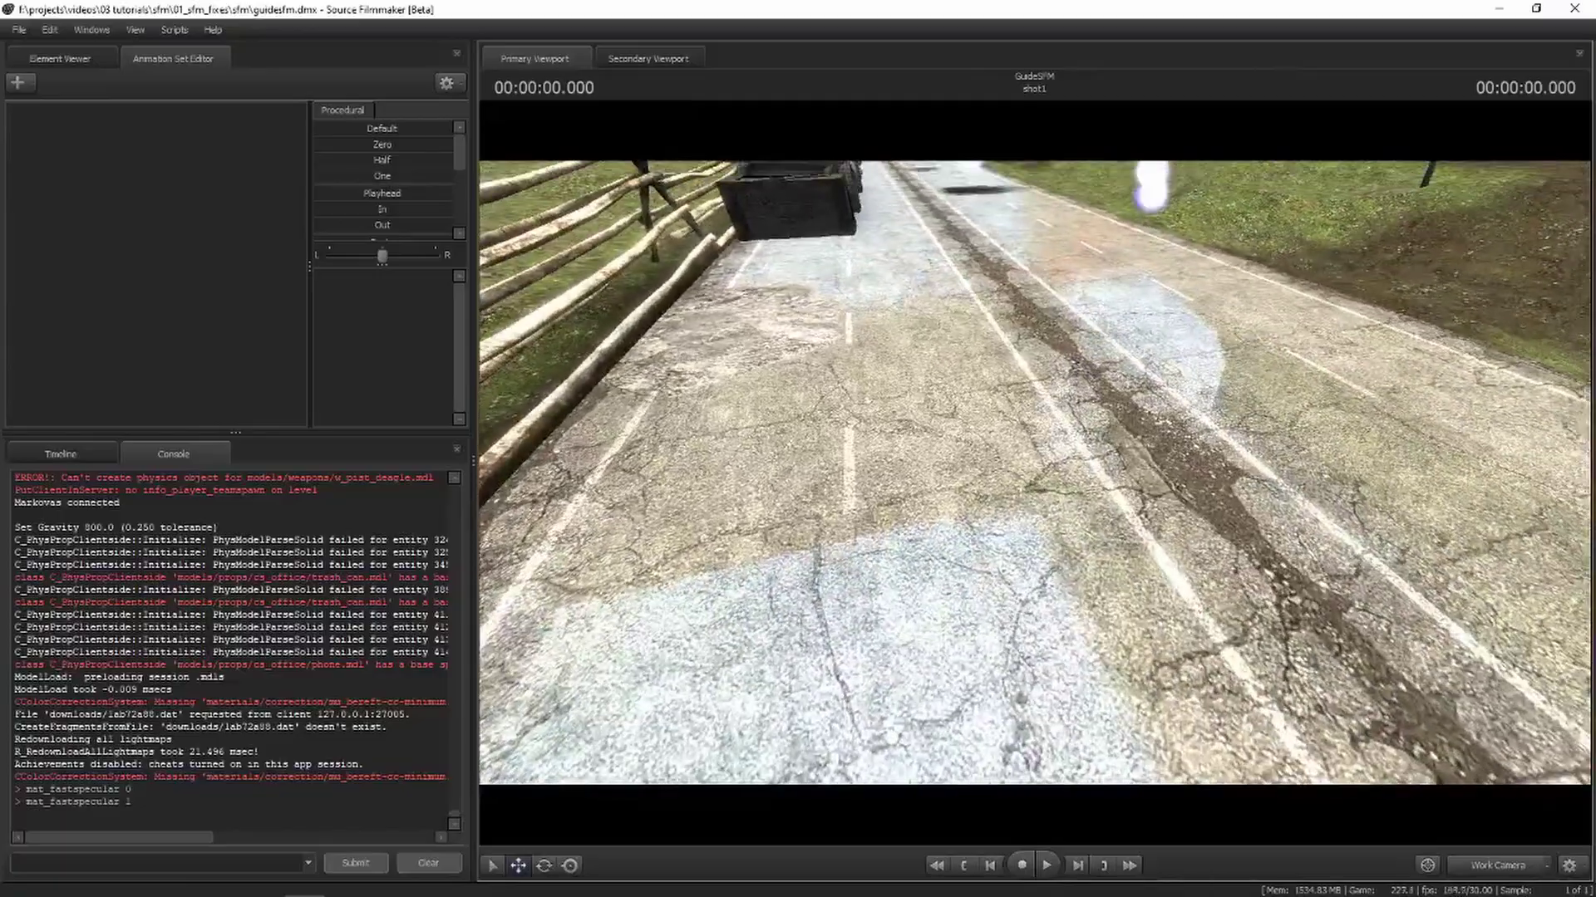
left_click_drag(835, 453, 918, 490)
key("w")
key("s")
key("w")
key("w")
key("s")
key("d")
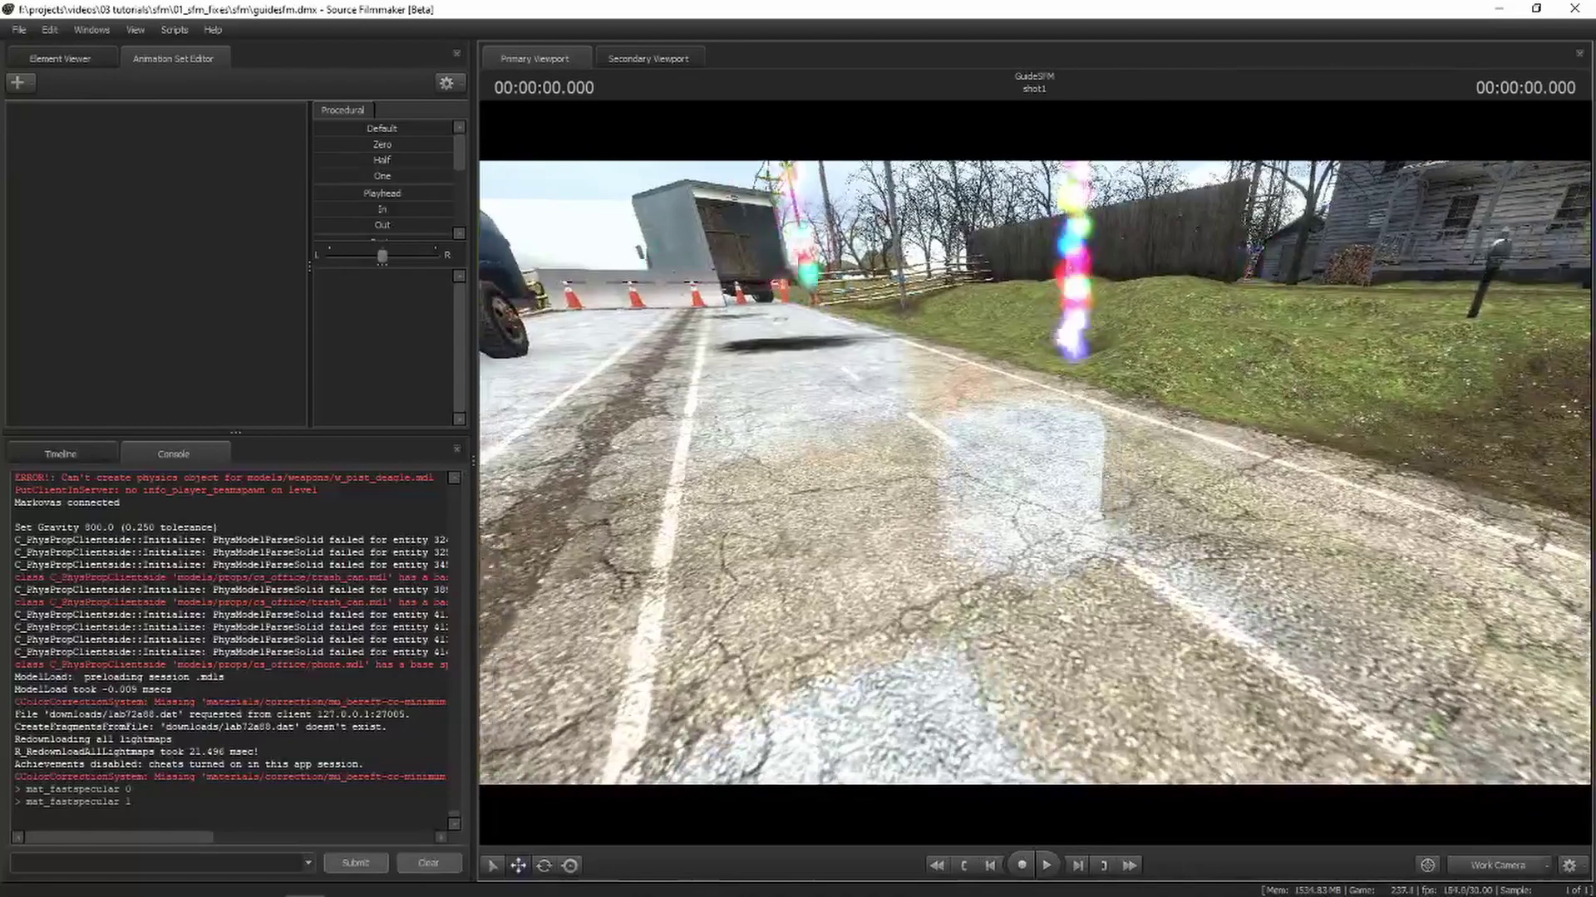
left_click_drag(827, 407, 1034, 478)
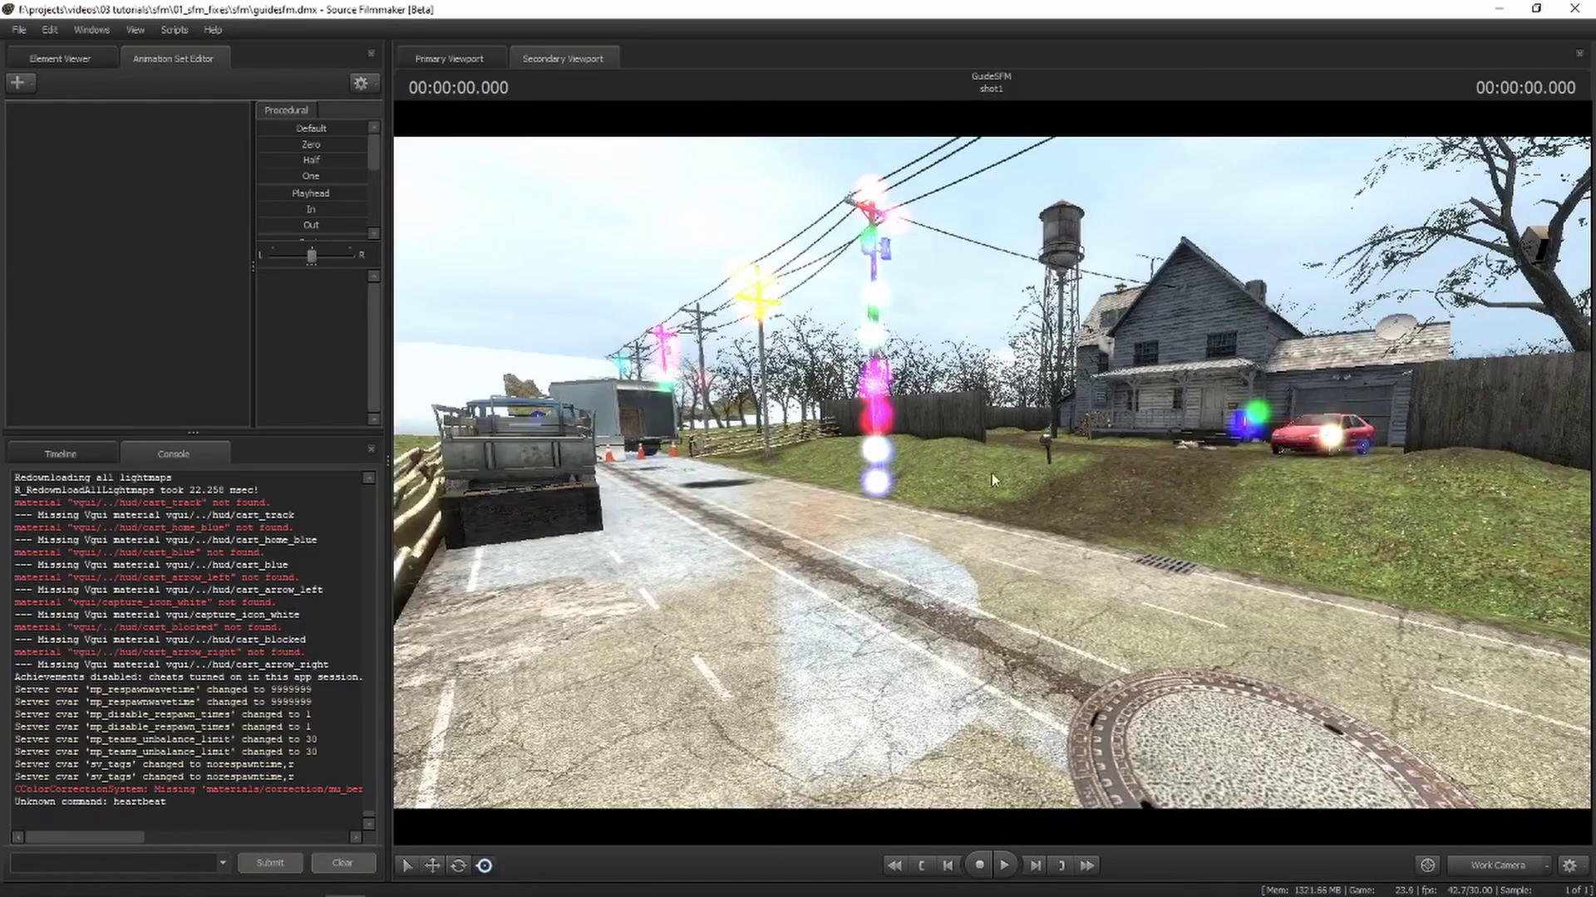
- Enter mat_specular 0 in the console, saving the session before submitting it
left_click(108, 861)
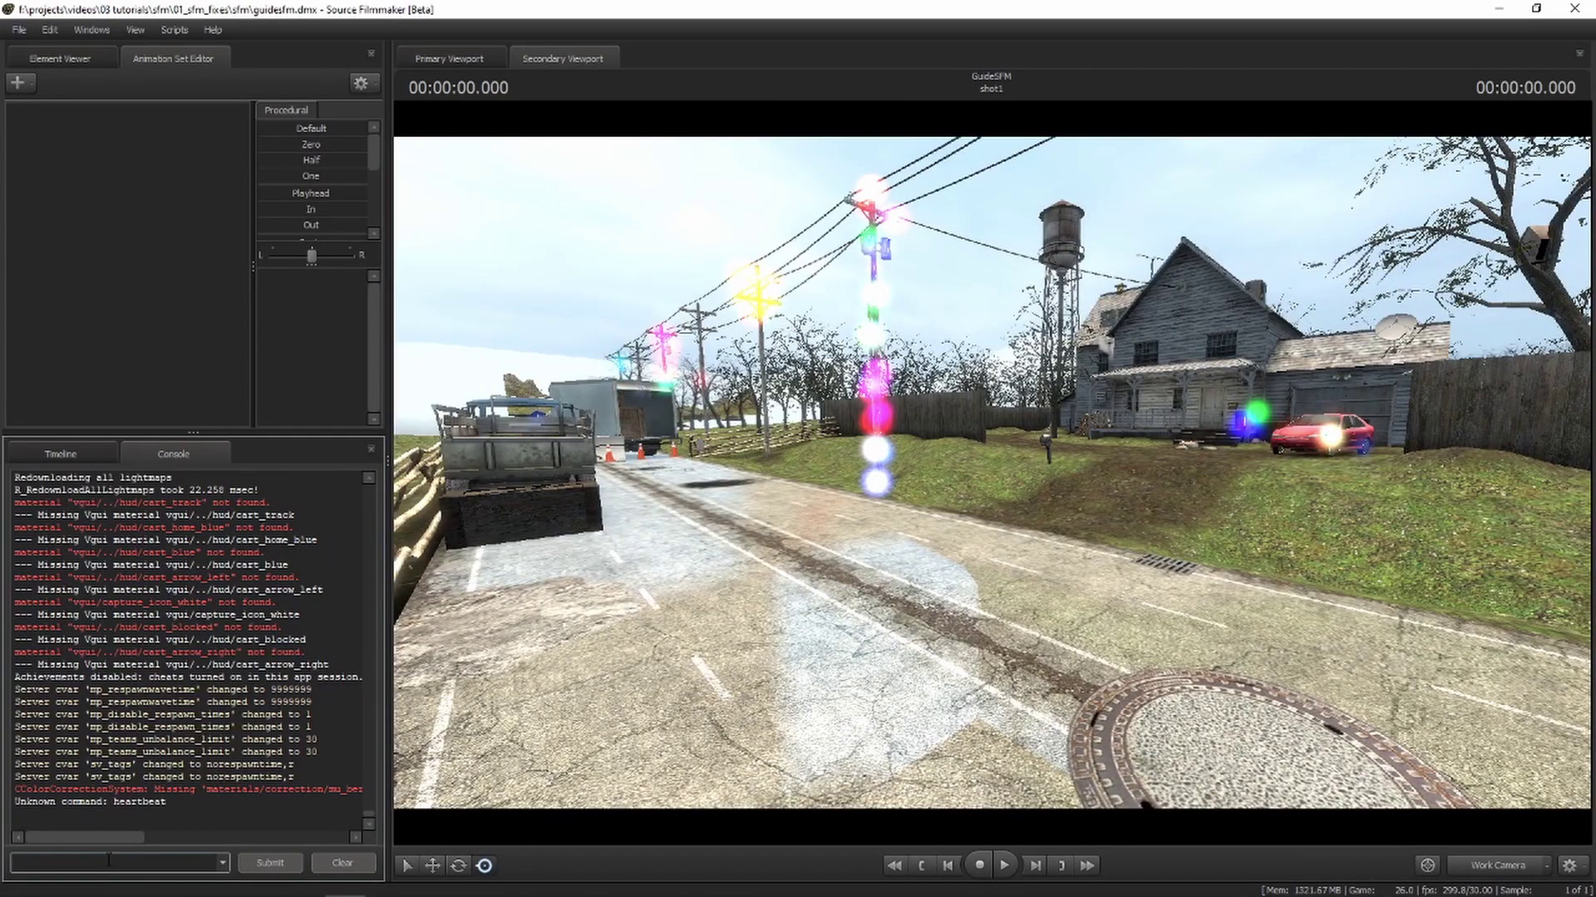
type("mat_specular 0")
left_click(19, 30)
left_click(59, 79)
key("Return")
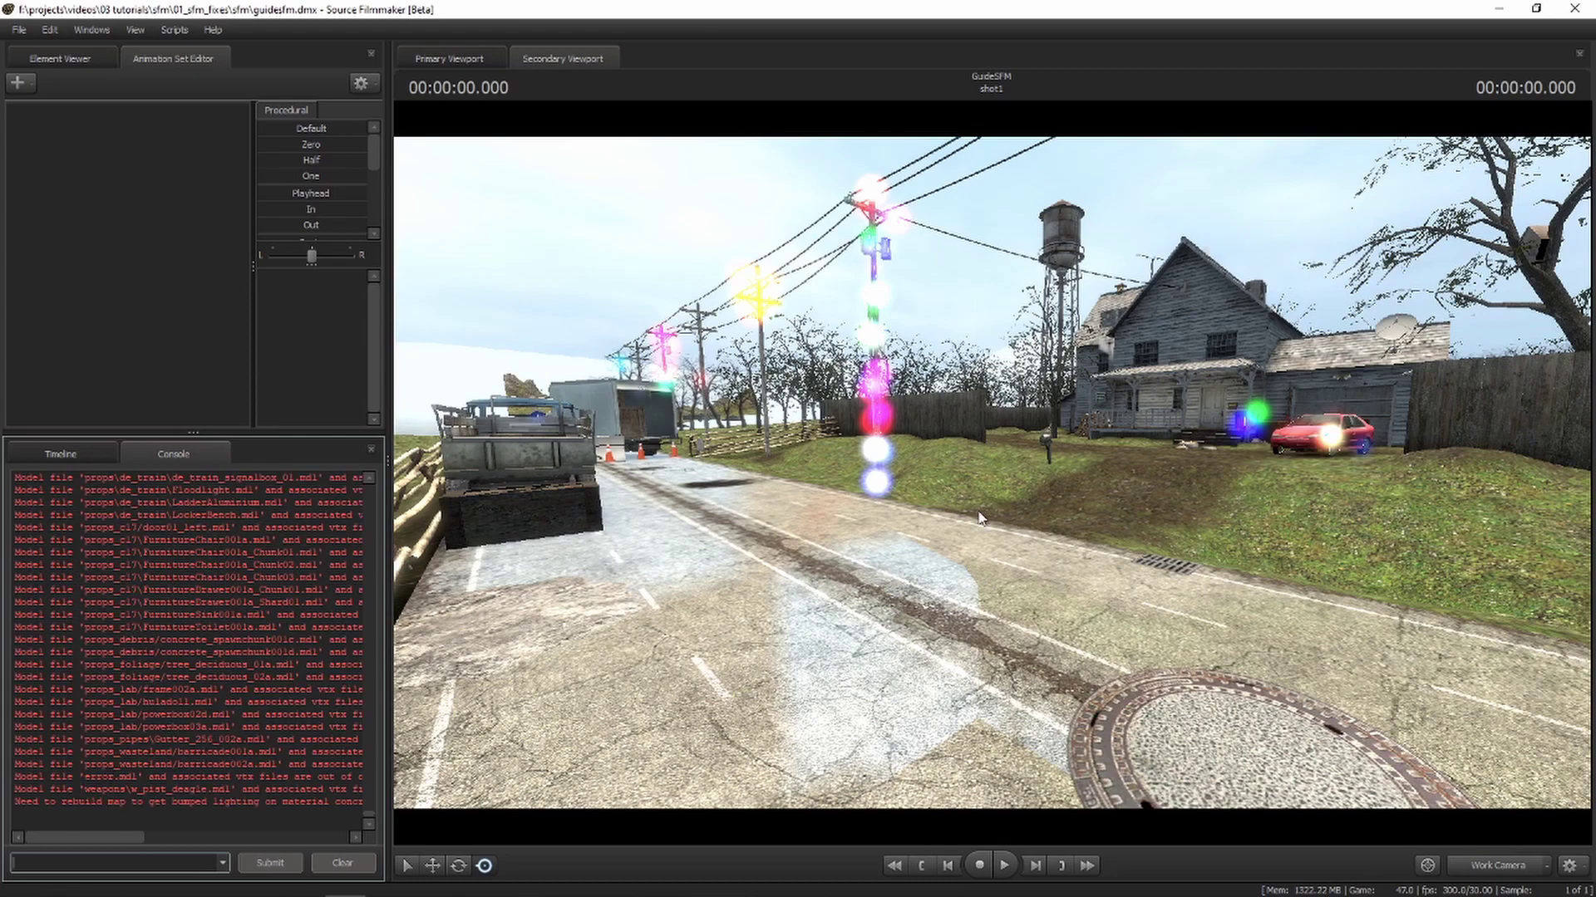
- Turn the view toward the truck, fence and farmhouse to confirm the specular glow is gone
left_click_drag(979, 512, 1045, 536)
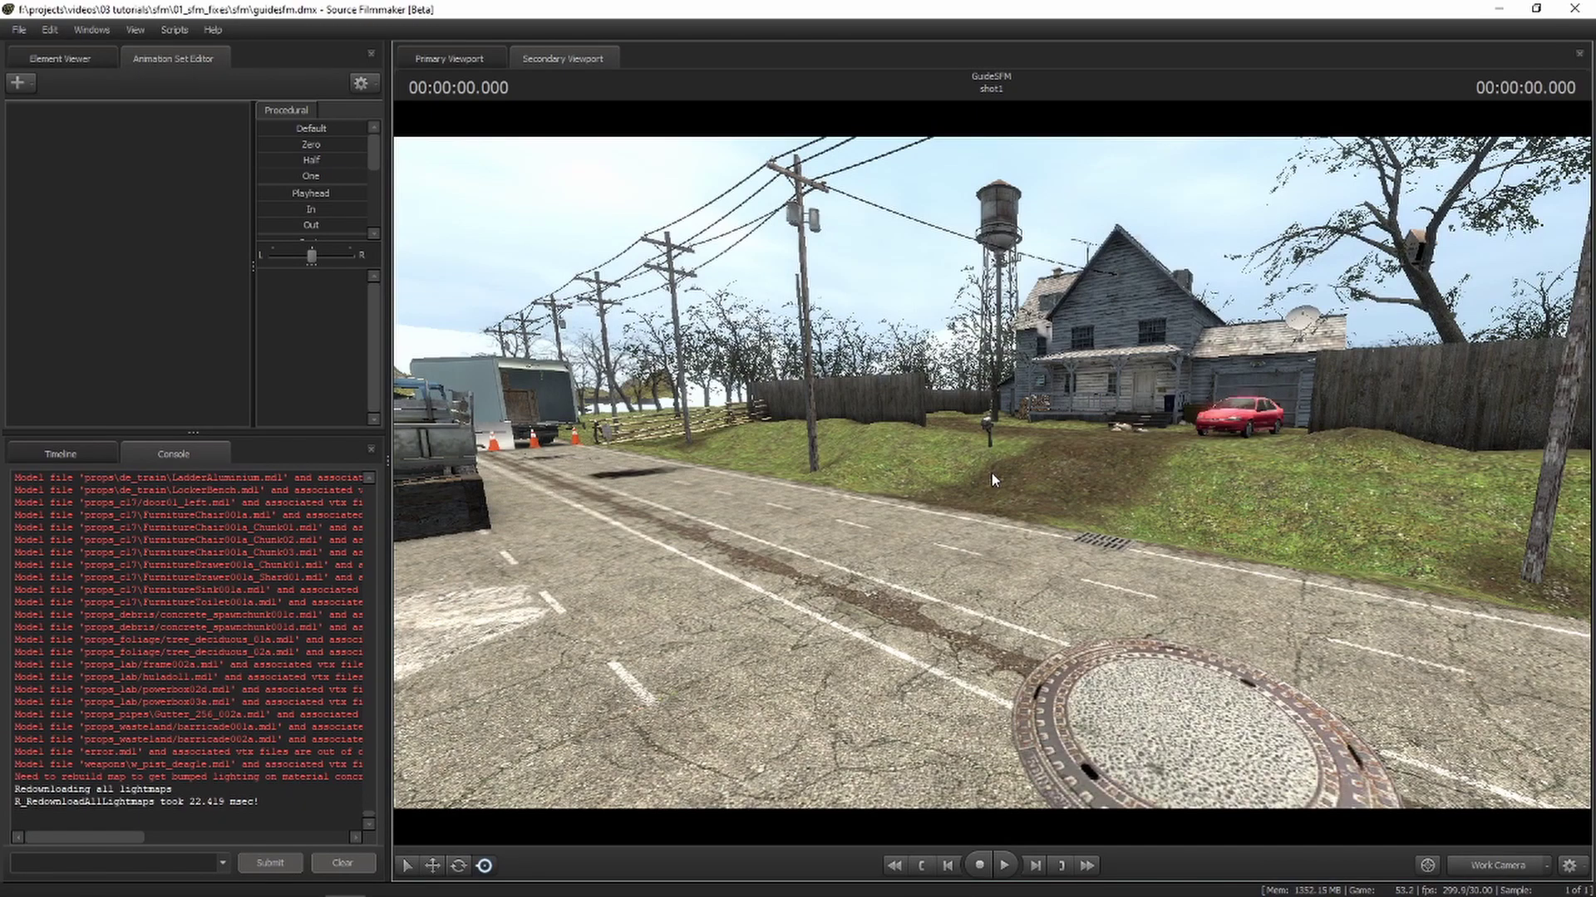
left_click_drag(991, 472, 1313, 532)
left_click_drag(723, 544, 853, 420)
- Try the rebuildcubemaps console command, which turns out to be unknown
left_click(149, 864)
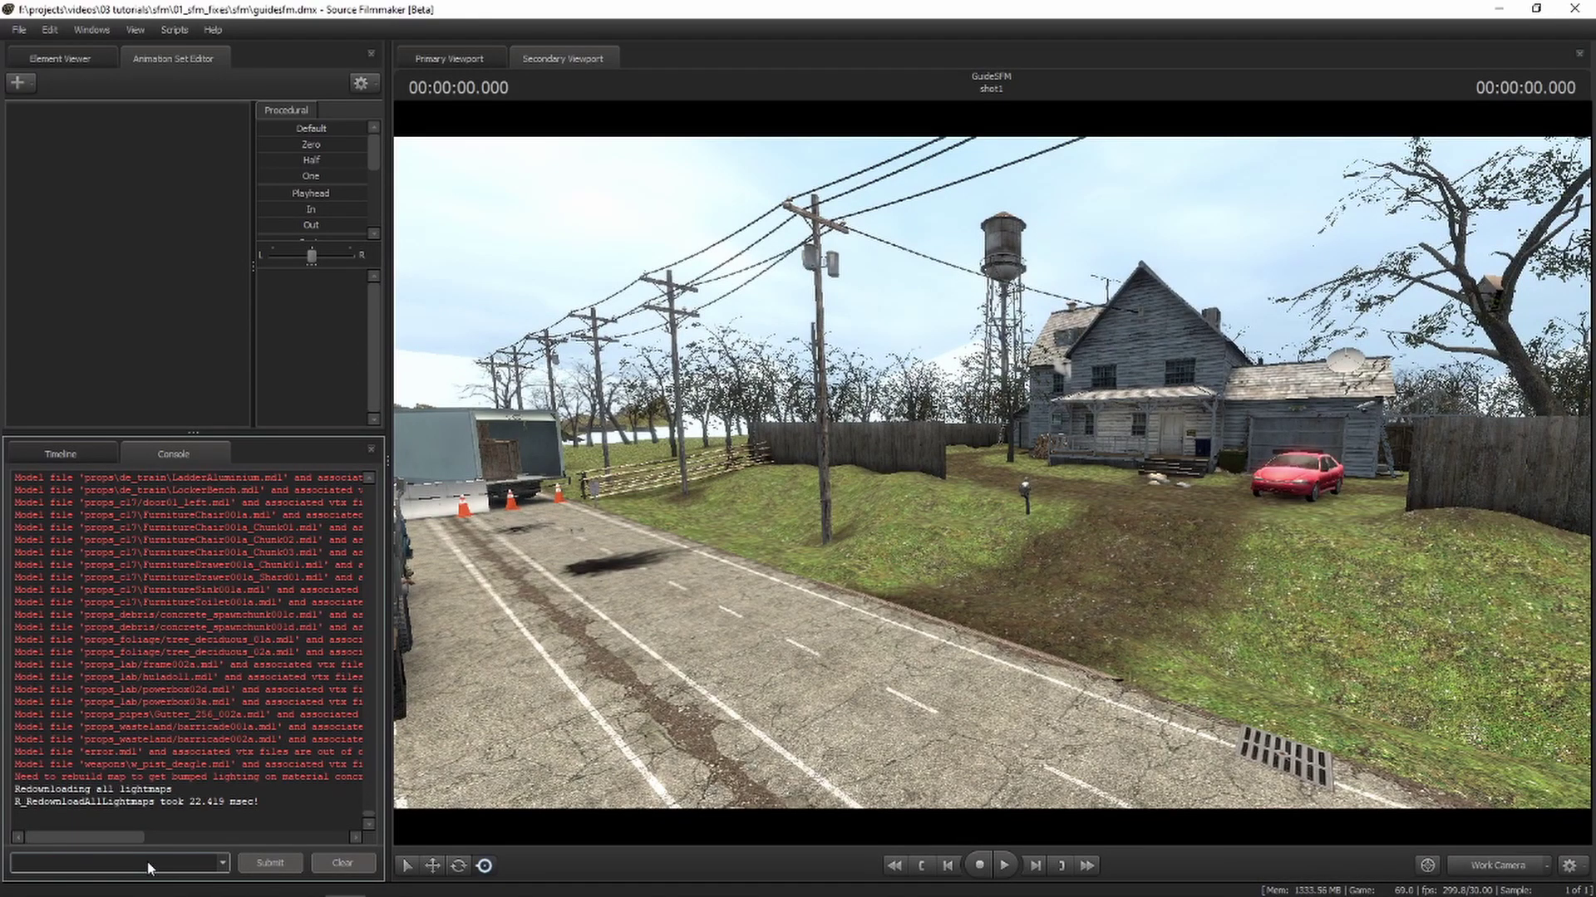
type("rebuildcubemaps")
key("Return")
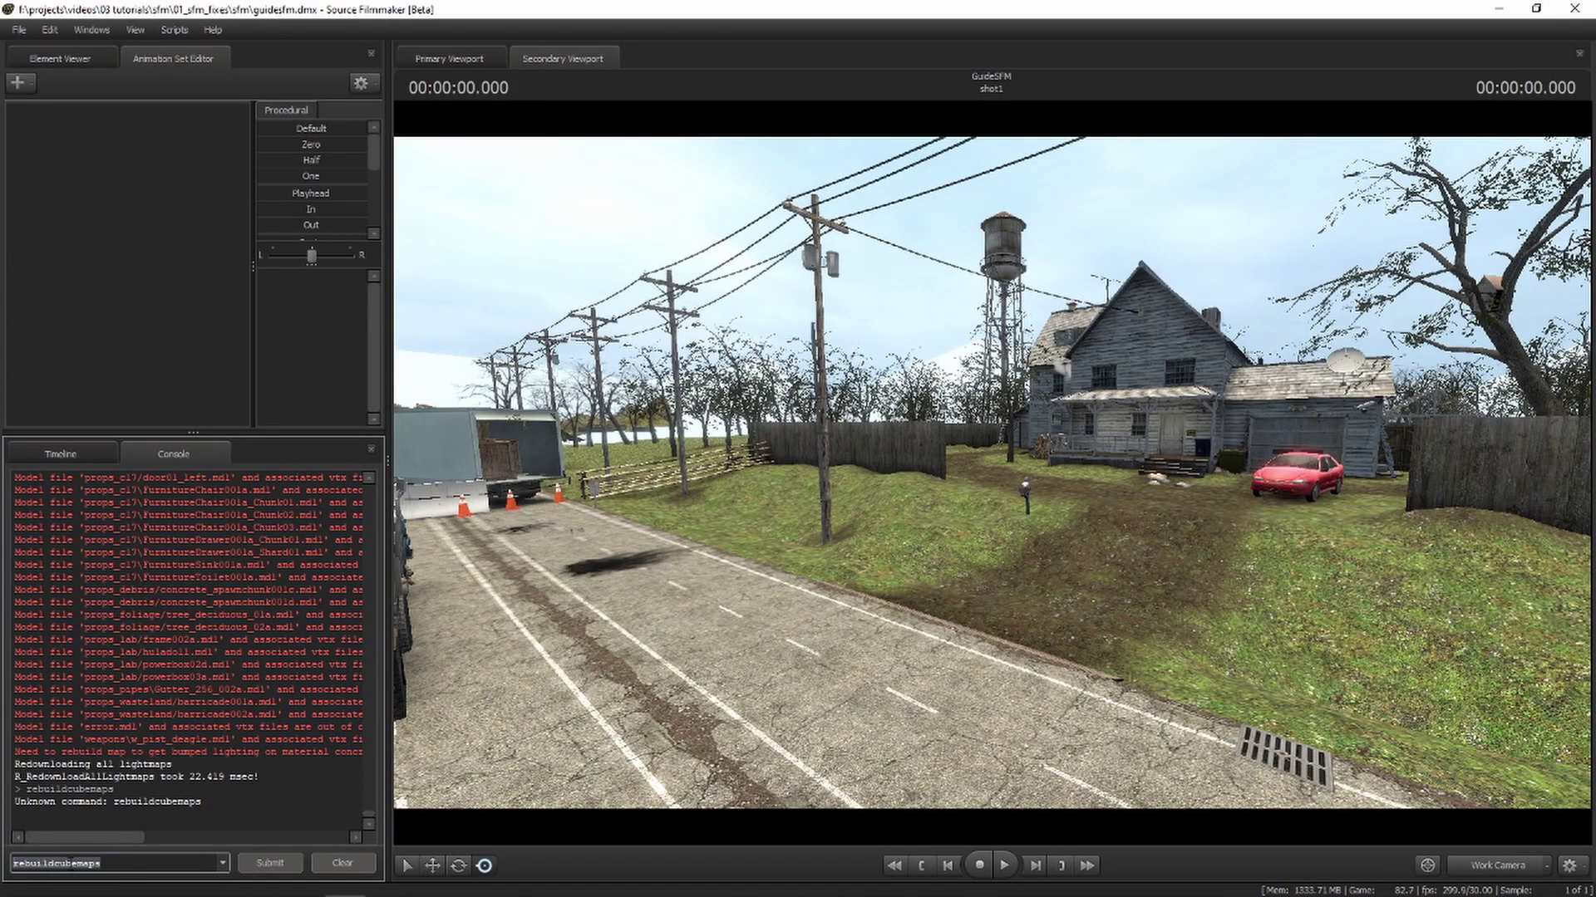
- Run buildcubemaps from the console's autocomplete suggestions, then fly through the house to the road
type("byu")
key("BackSpace")
key("BackSpace")
type("uildube")
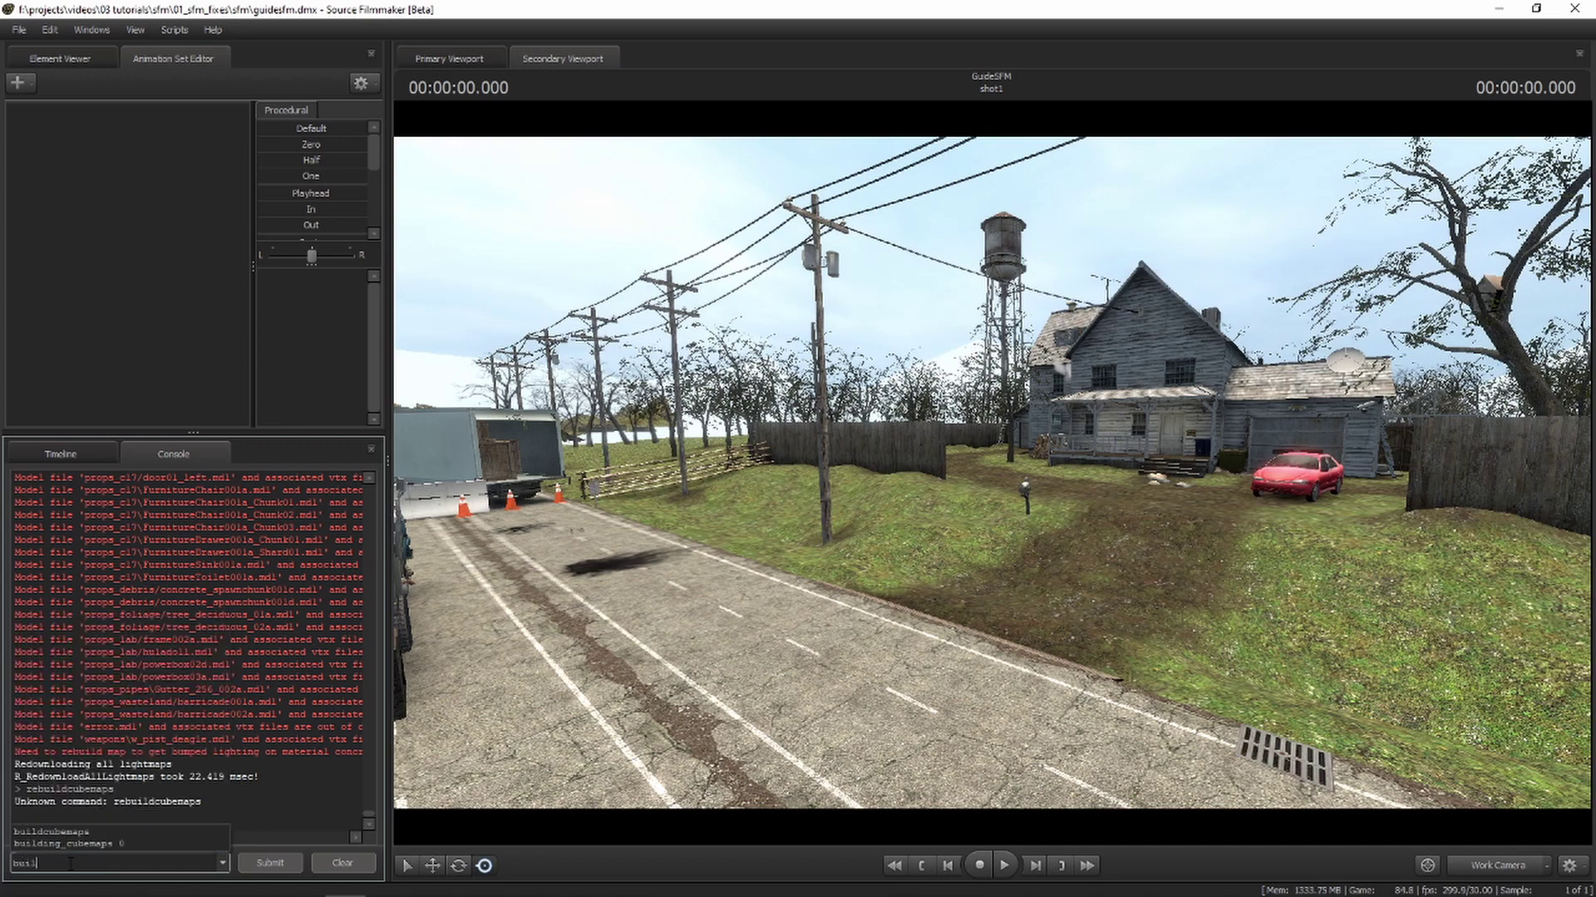
key("BackSpace")
key("BackSpace")
key("BackSpace")
key("BackSpace")
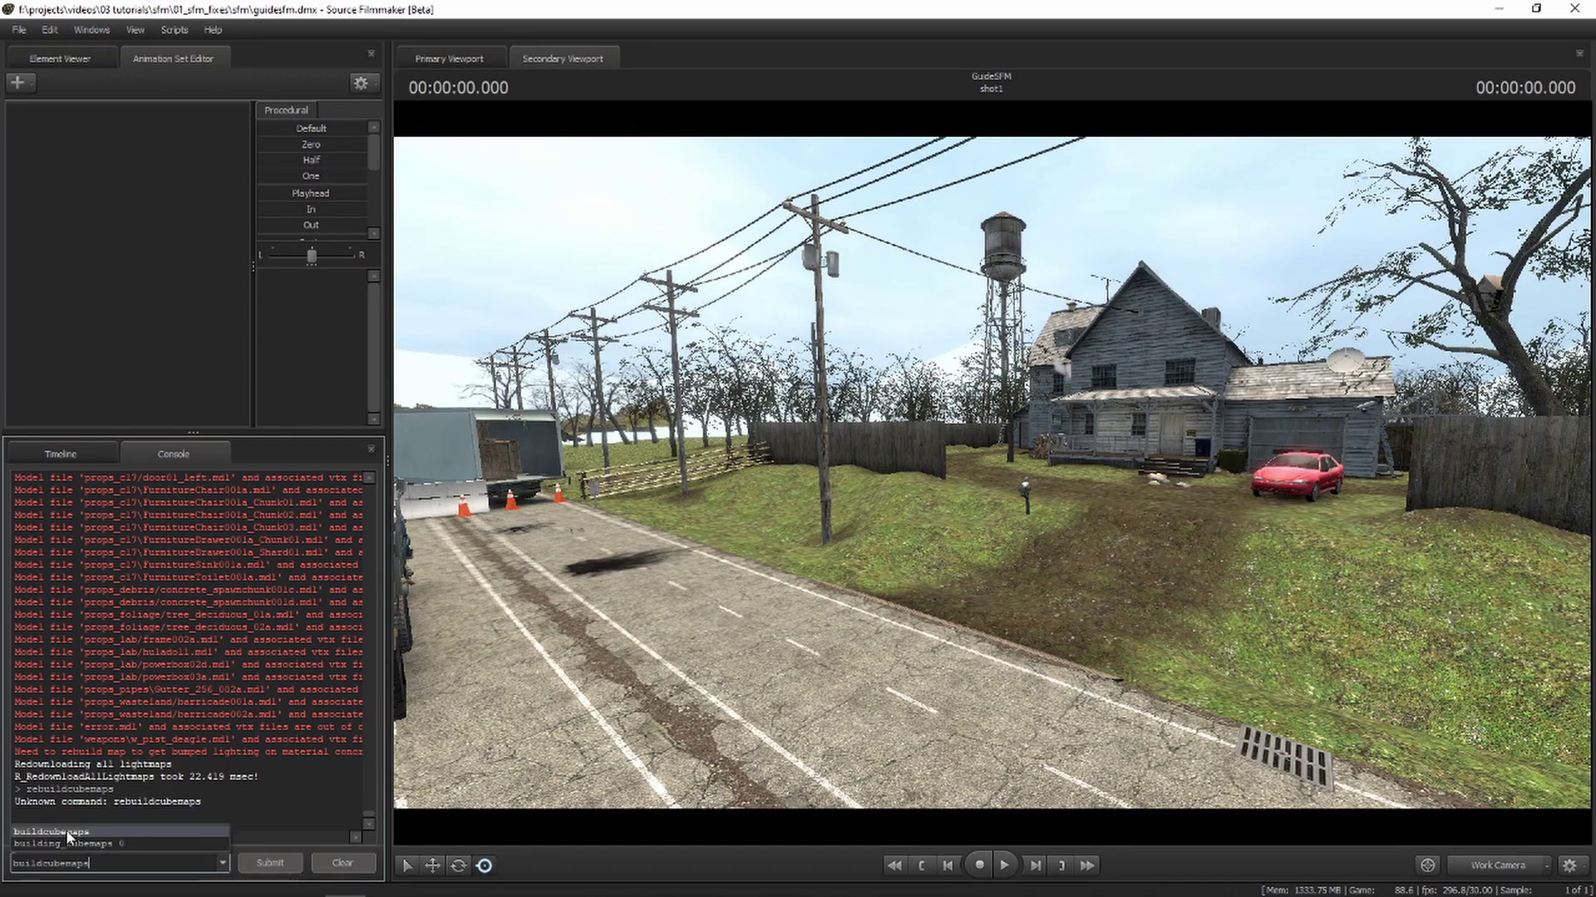
left_click(70, 832)
left_click(270, 865)
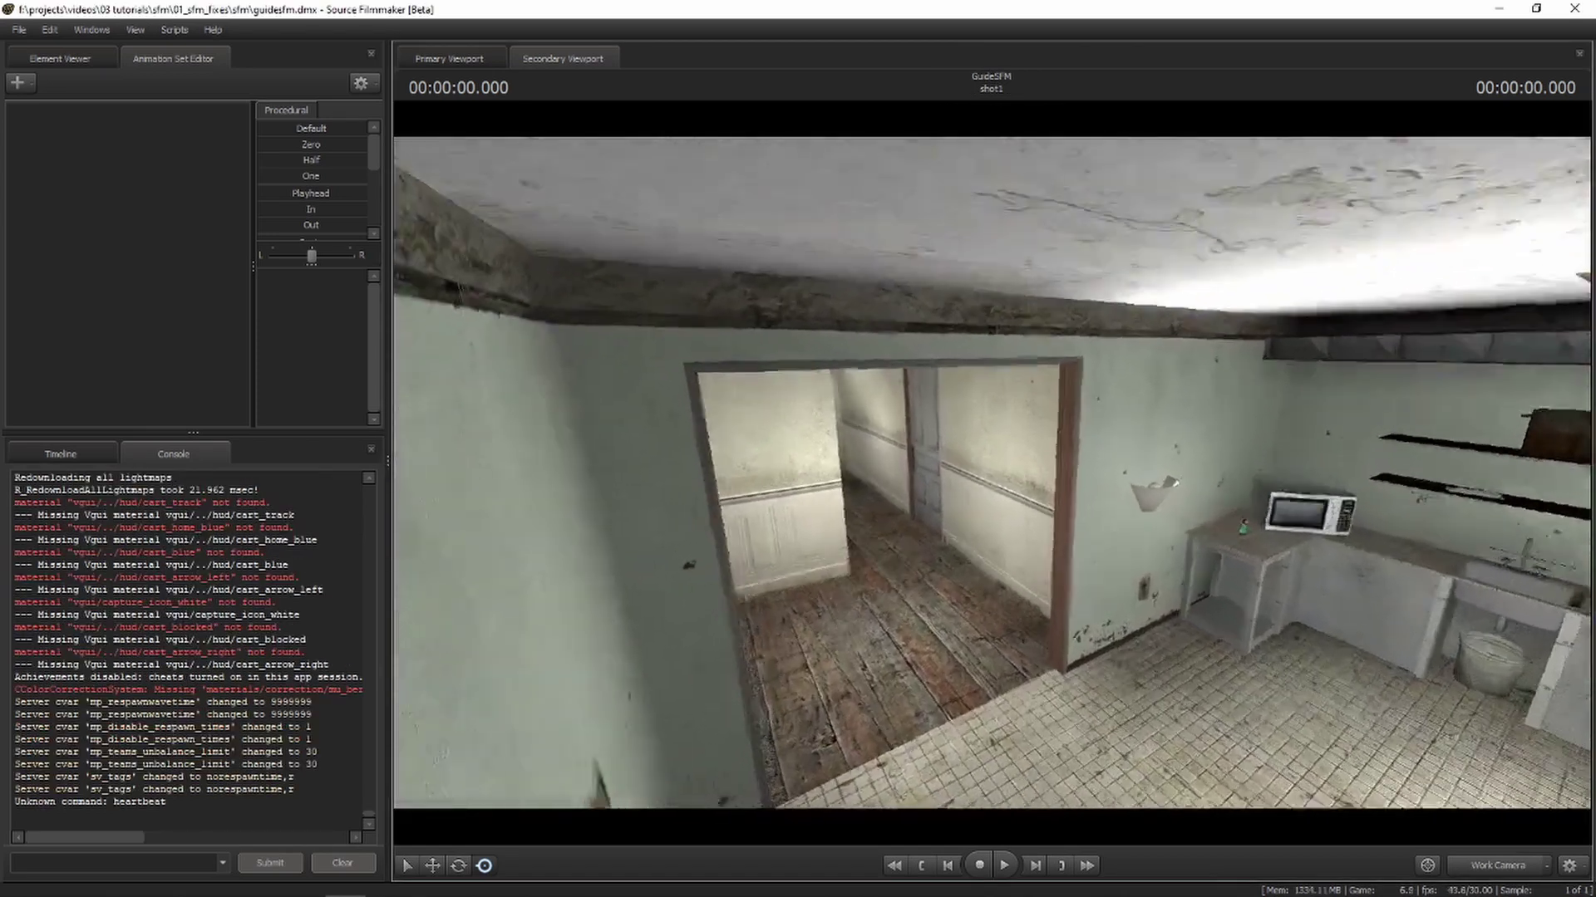
key("w")
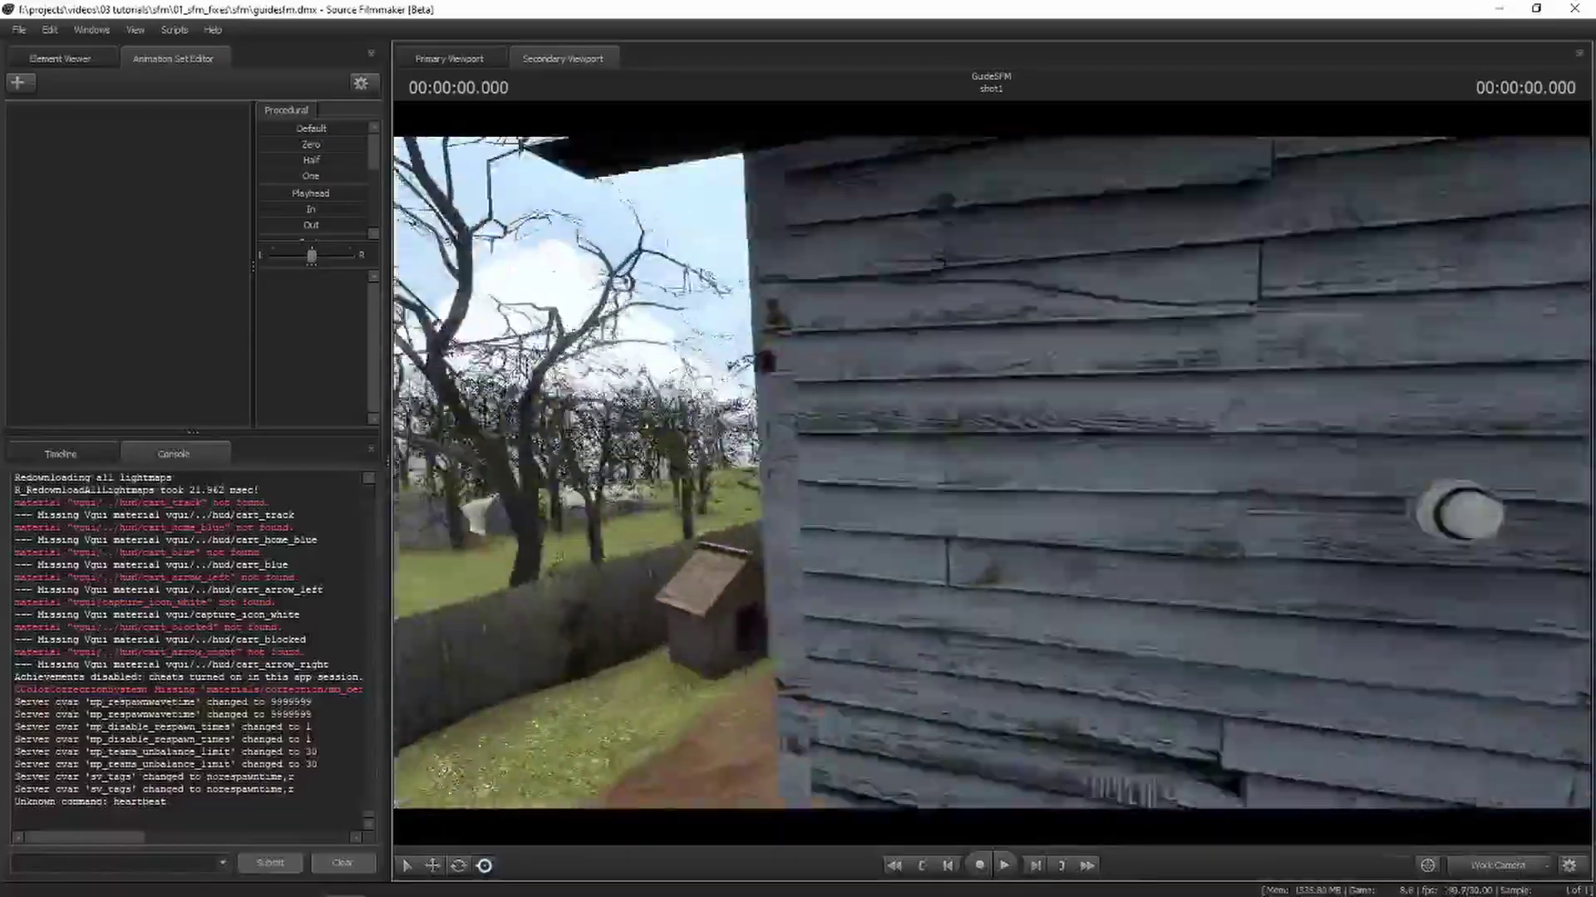
key("w")
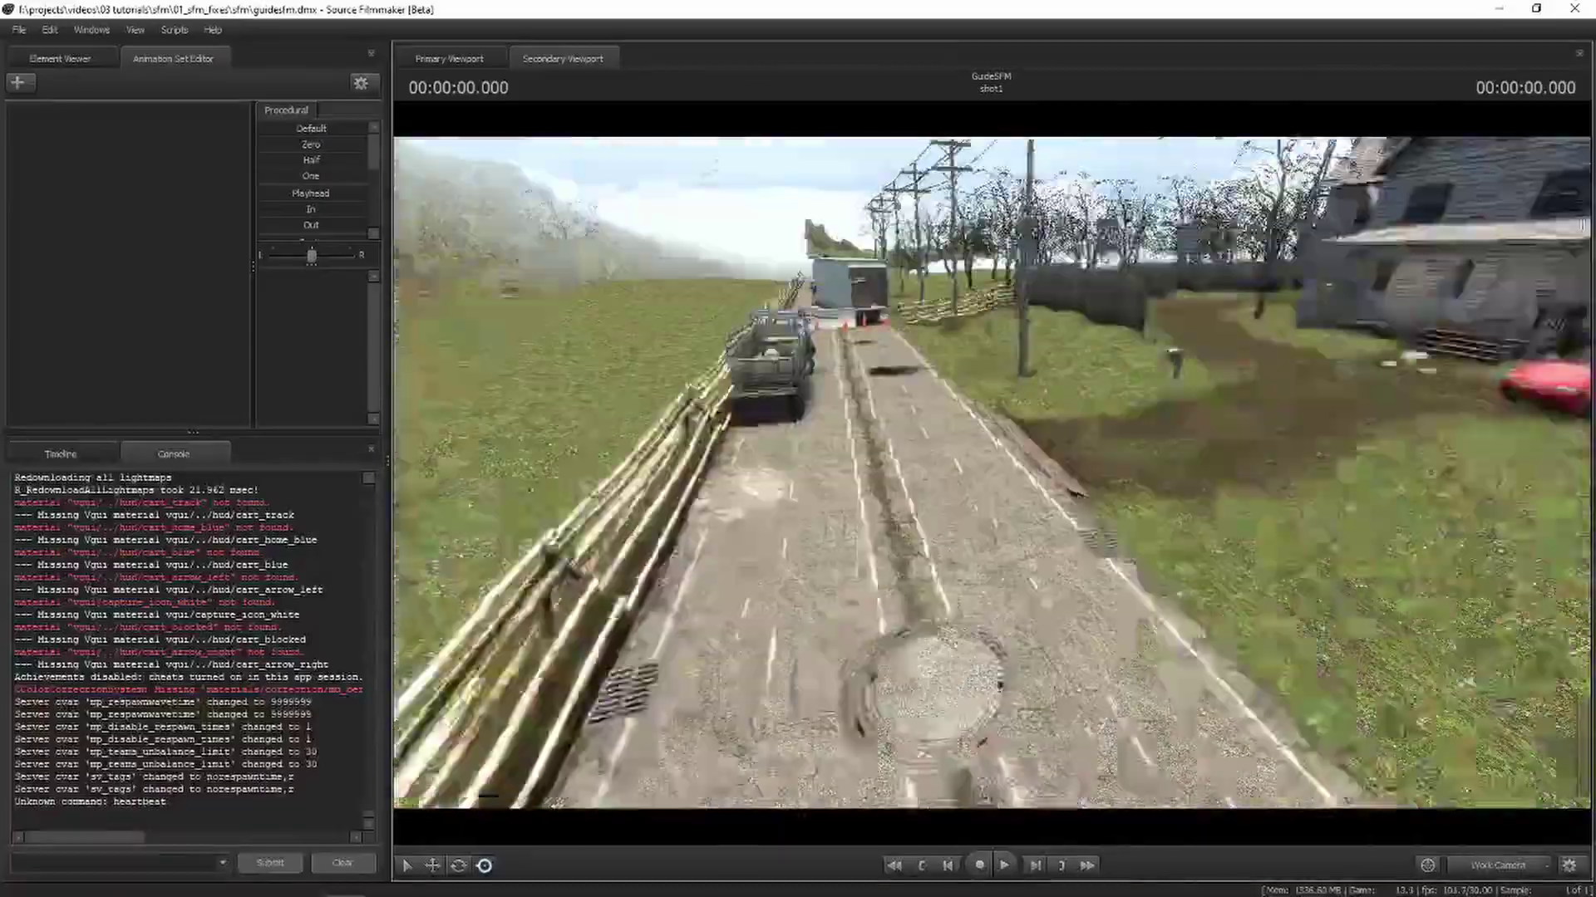
- Fly a little further along the road, then move the CubeMapper window slightly down
key("w")
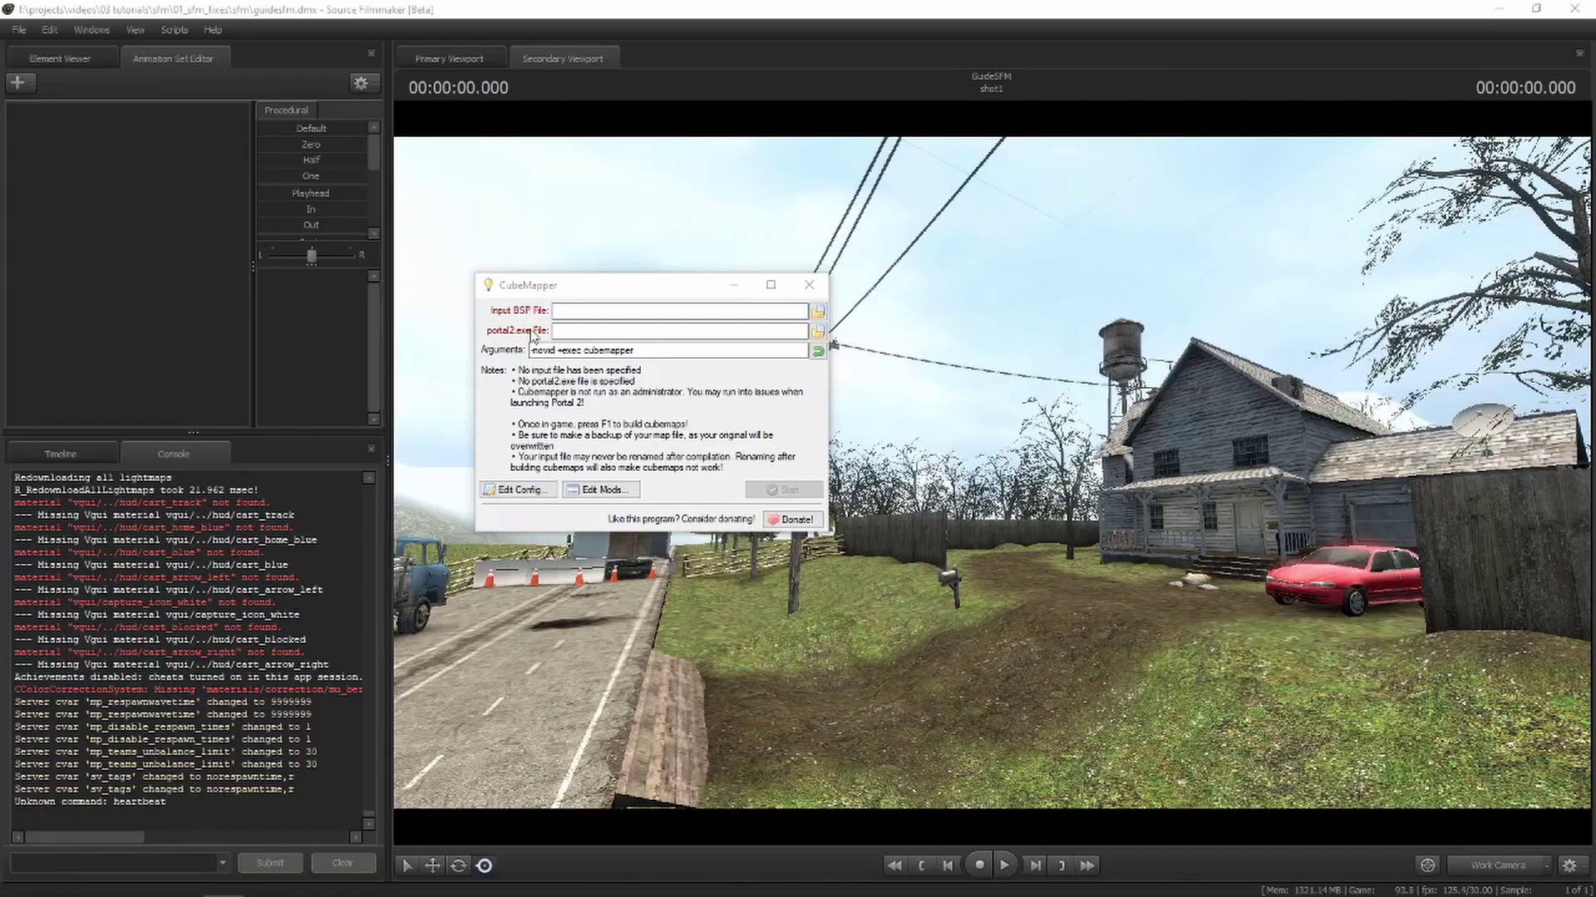
mouse_move(619, 298)
left_mouse_down()
mouse_move(663, 321)
mouse_move(633, 321)
left_mouse_up()
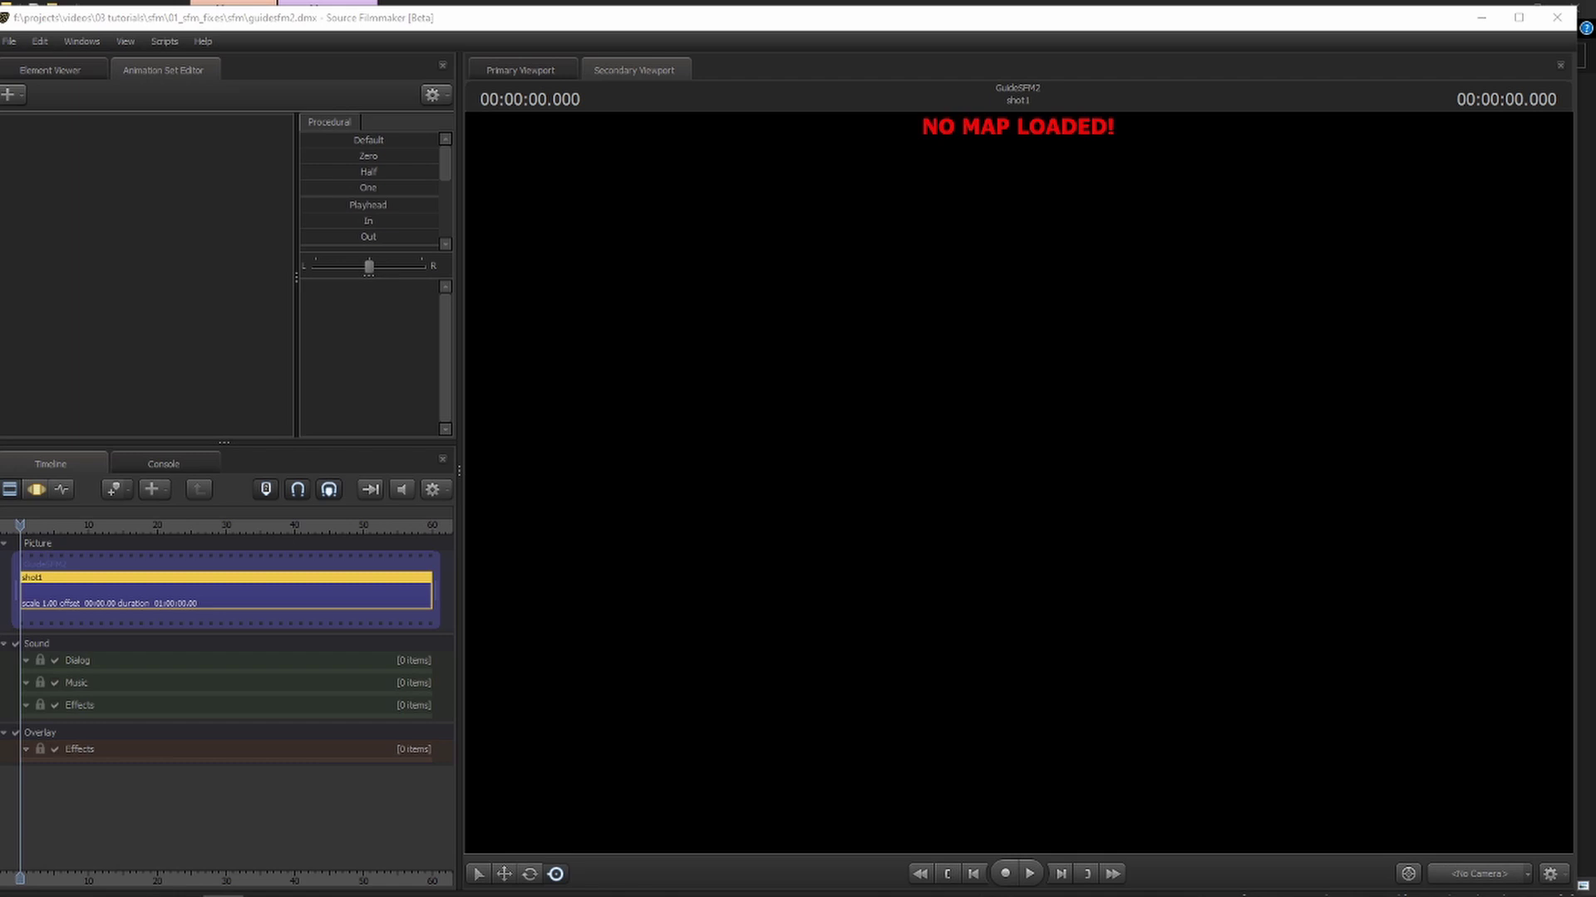
- Load gm_marquisclean.bsp from the viewport's Load Map, then dismiss the Engine hunk overflow error
right_click(757, 427)
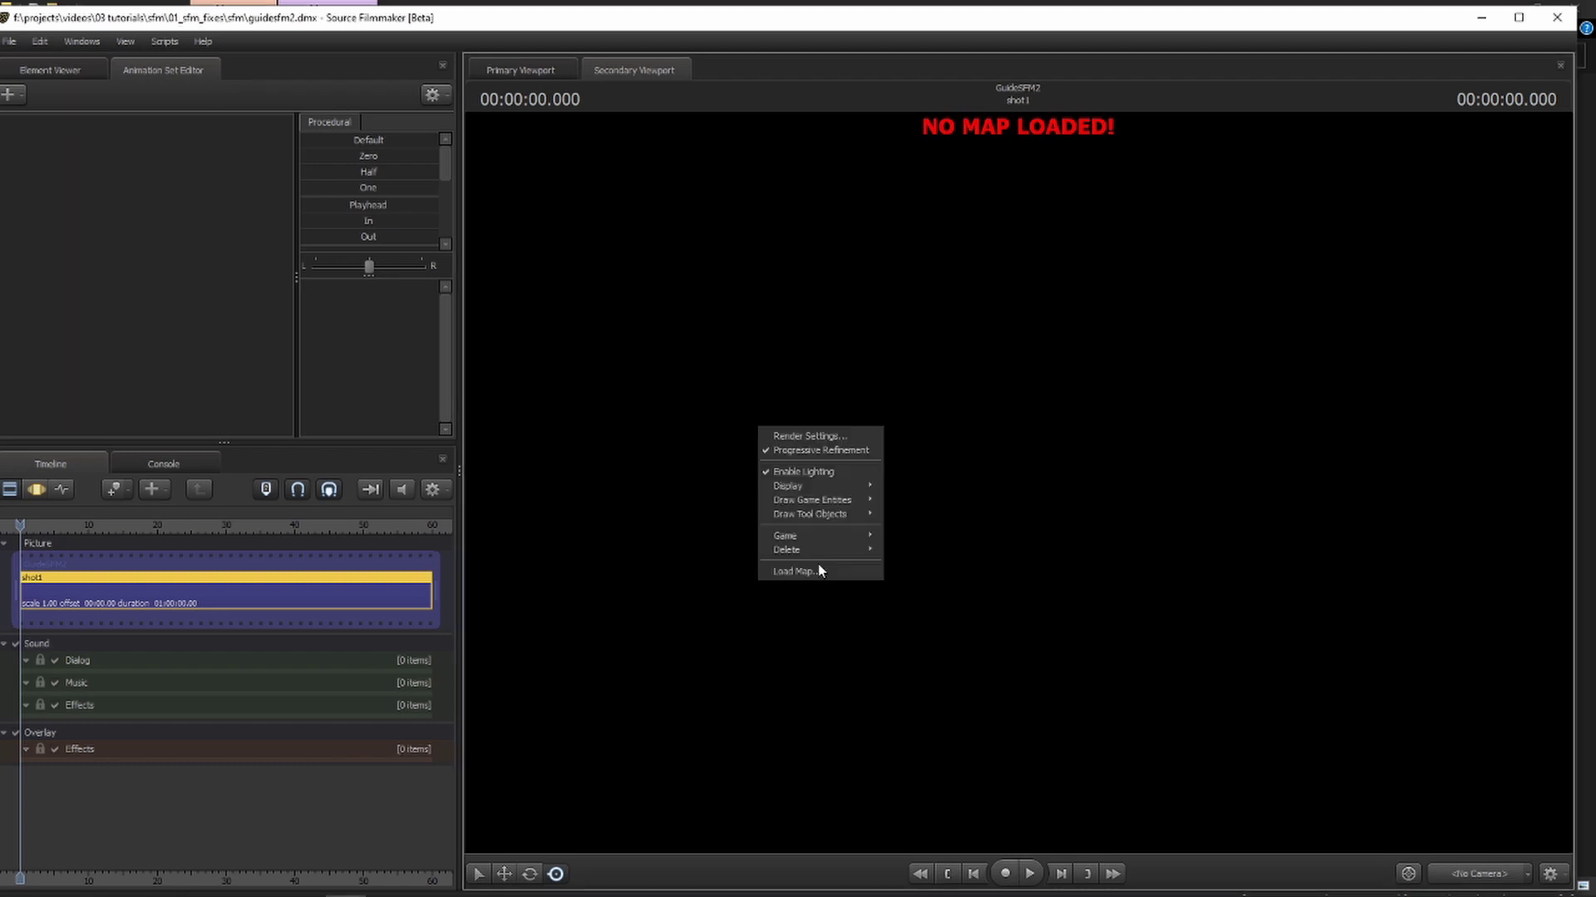
left_click(816, 568)
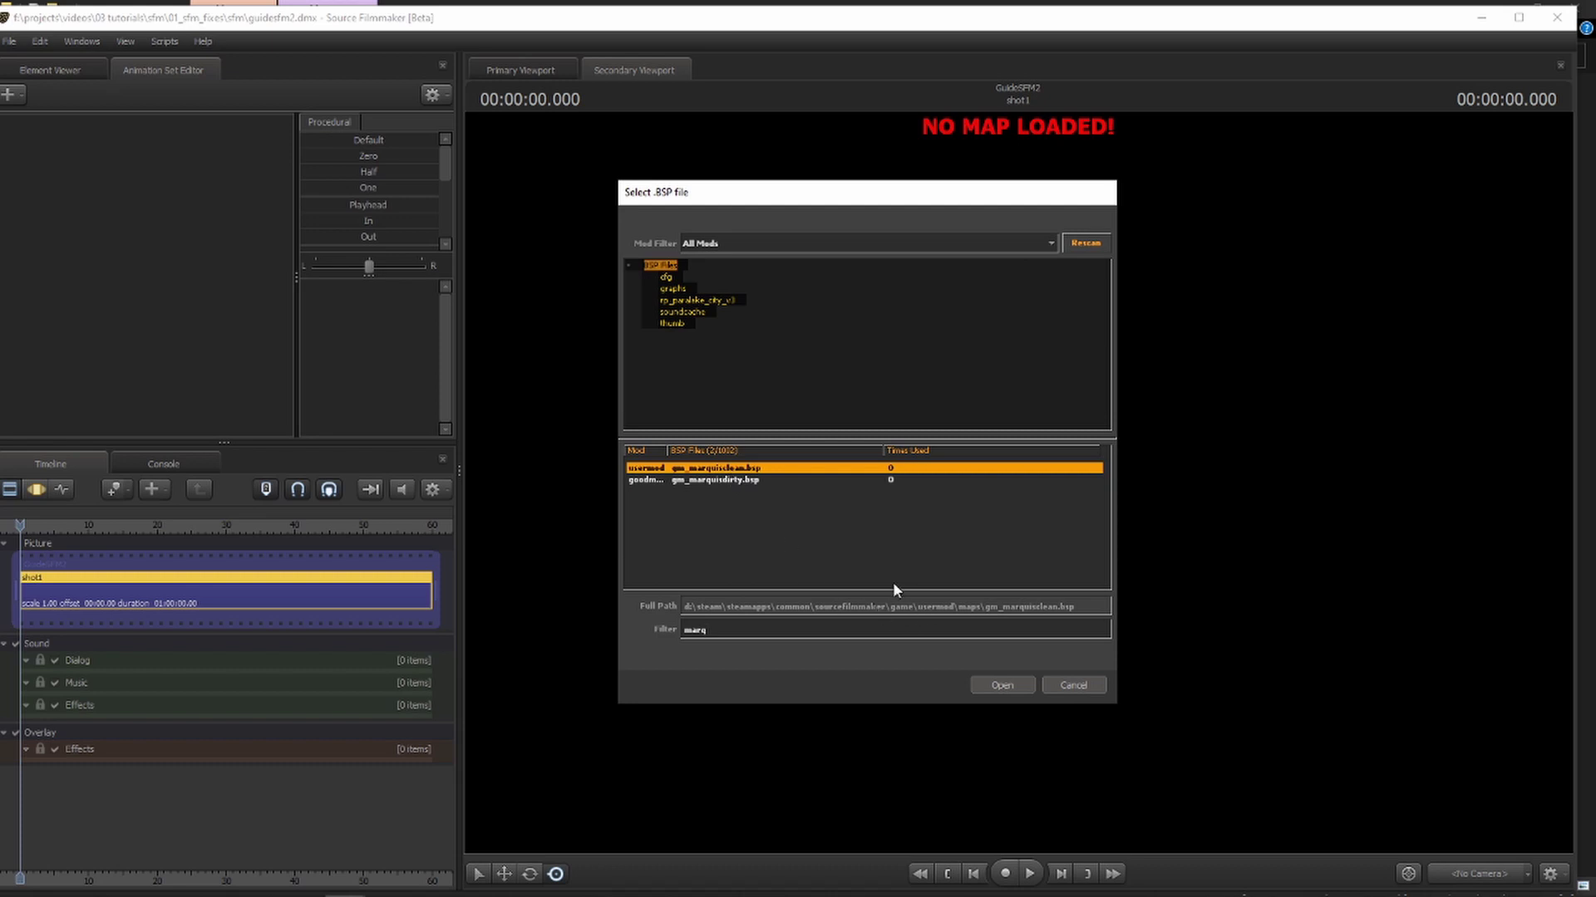
left_click(1003, 685)
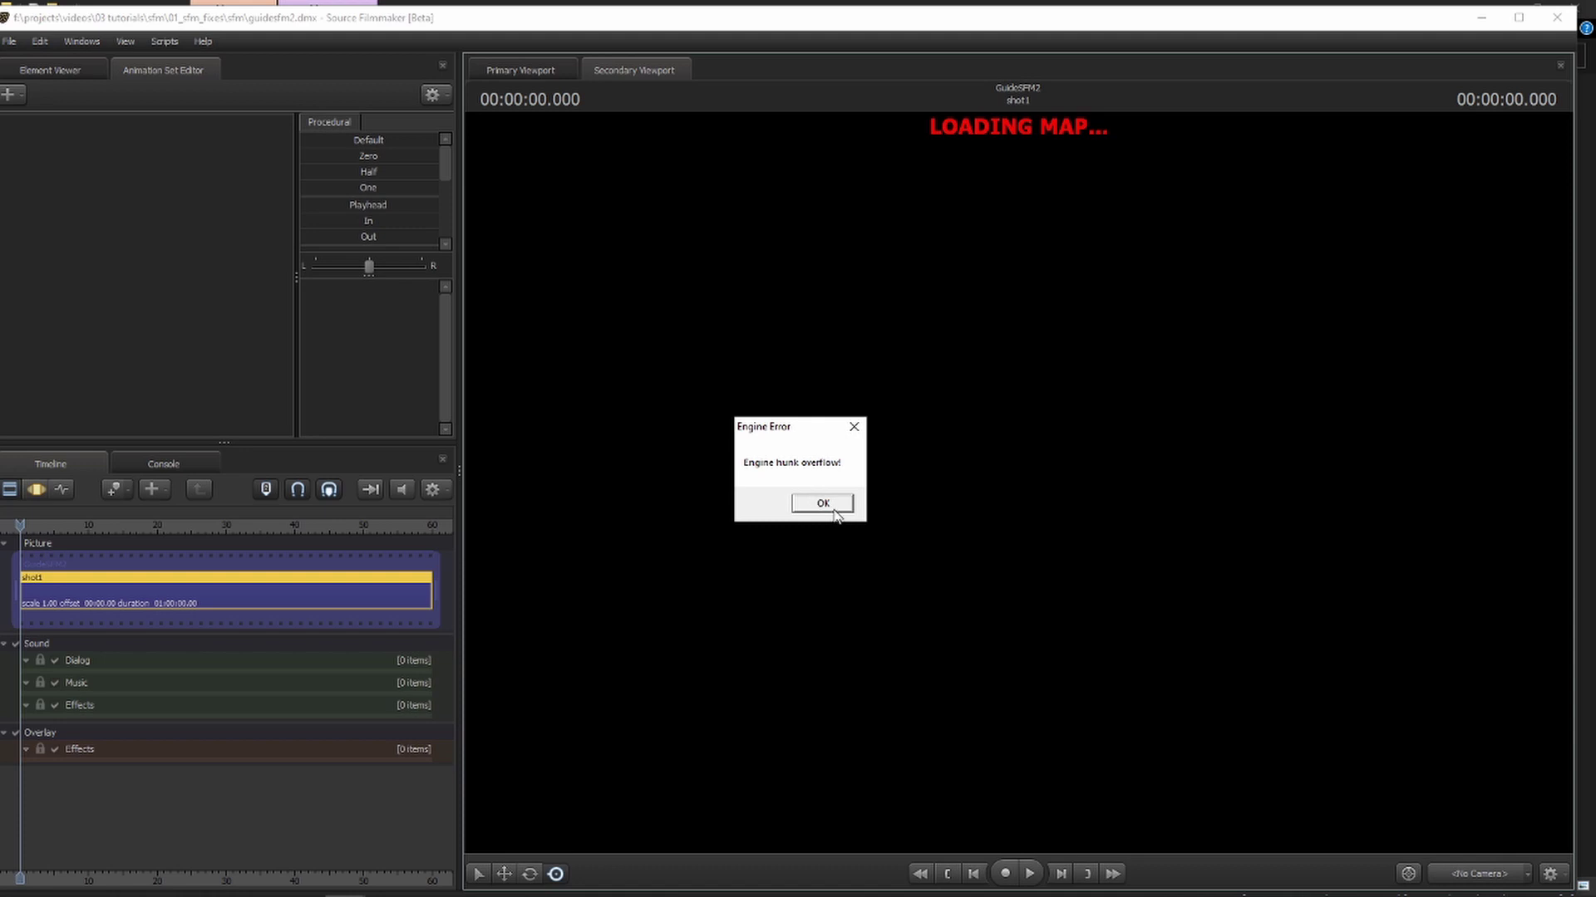
left_click(825, 505)
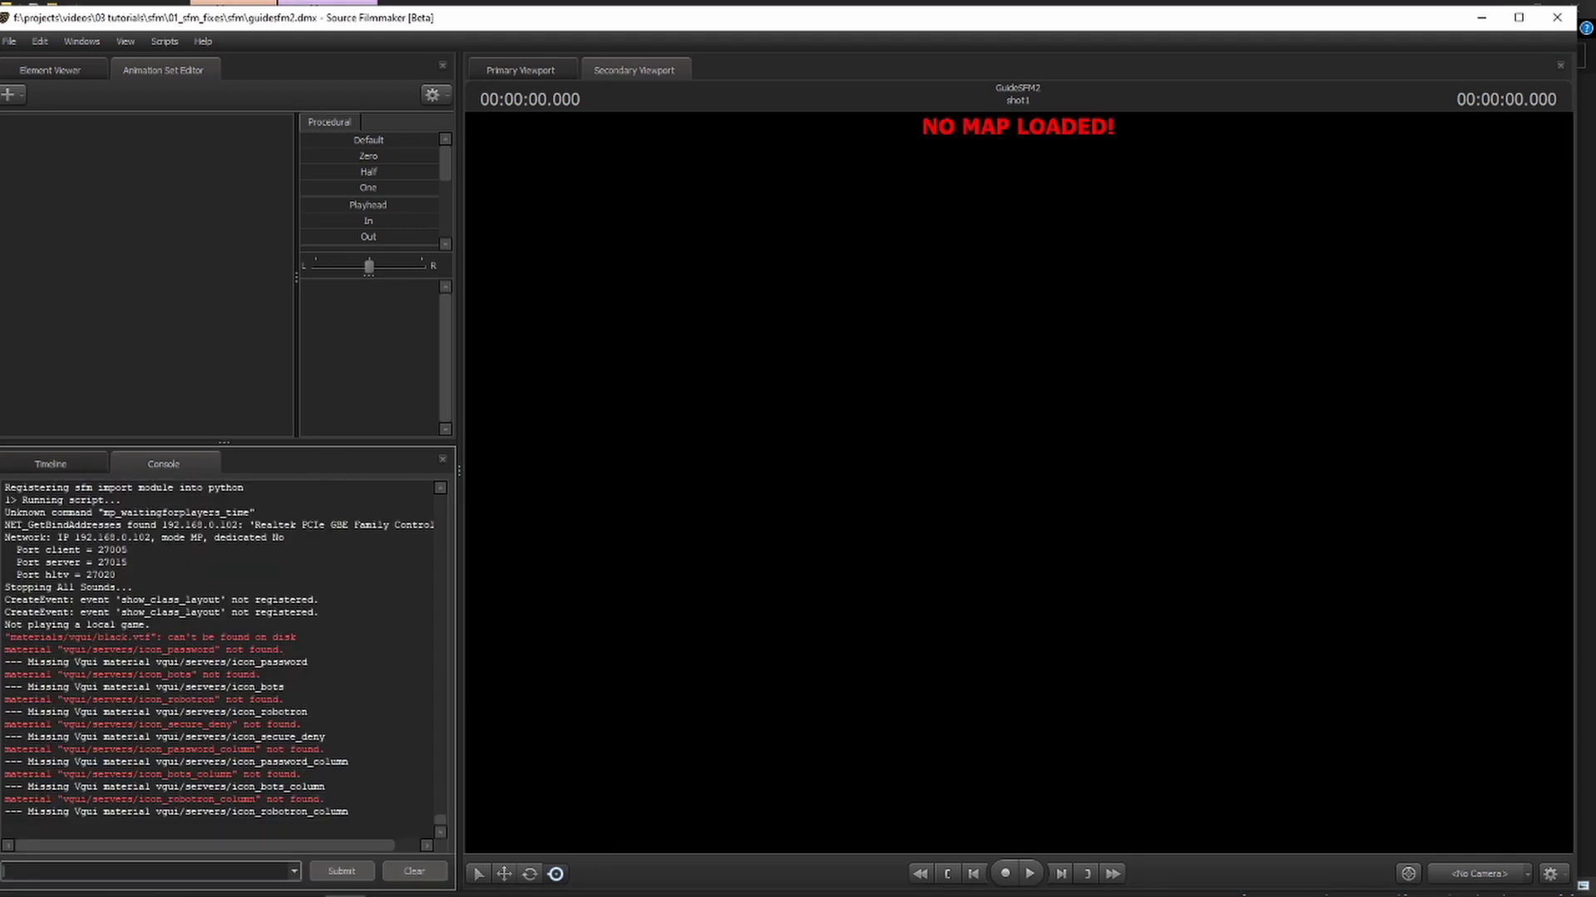
- Paste r_hunkalloclightmaps 0 into the console and submit it
left_click(264, 896)
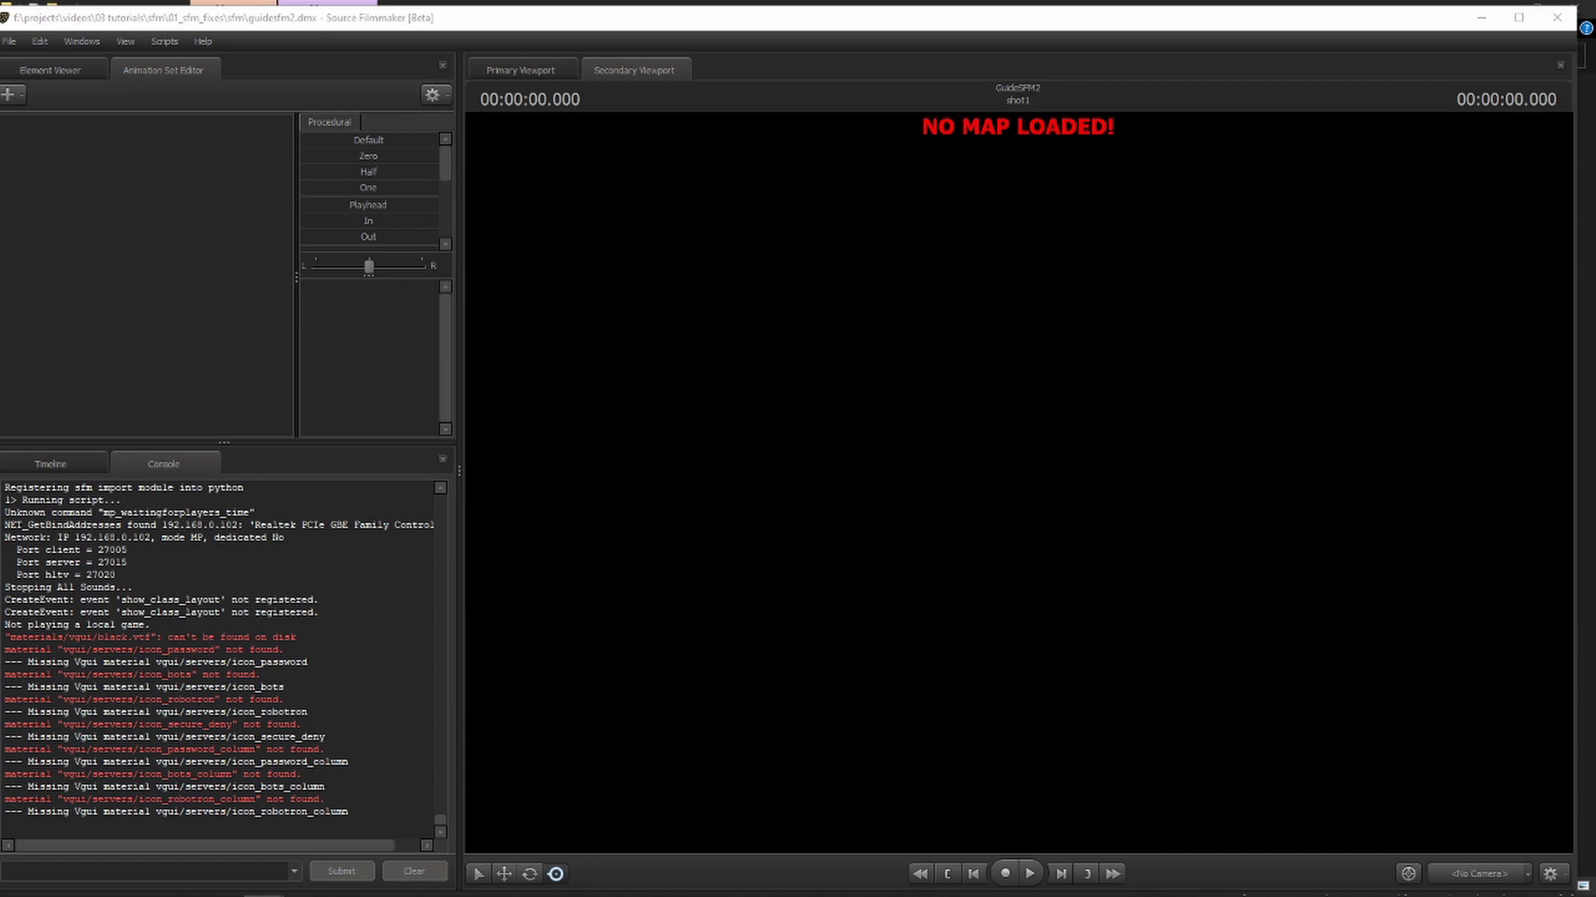
left_click(108, 868)
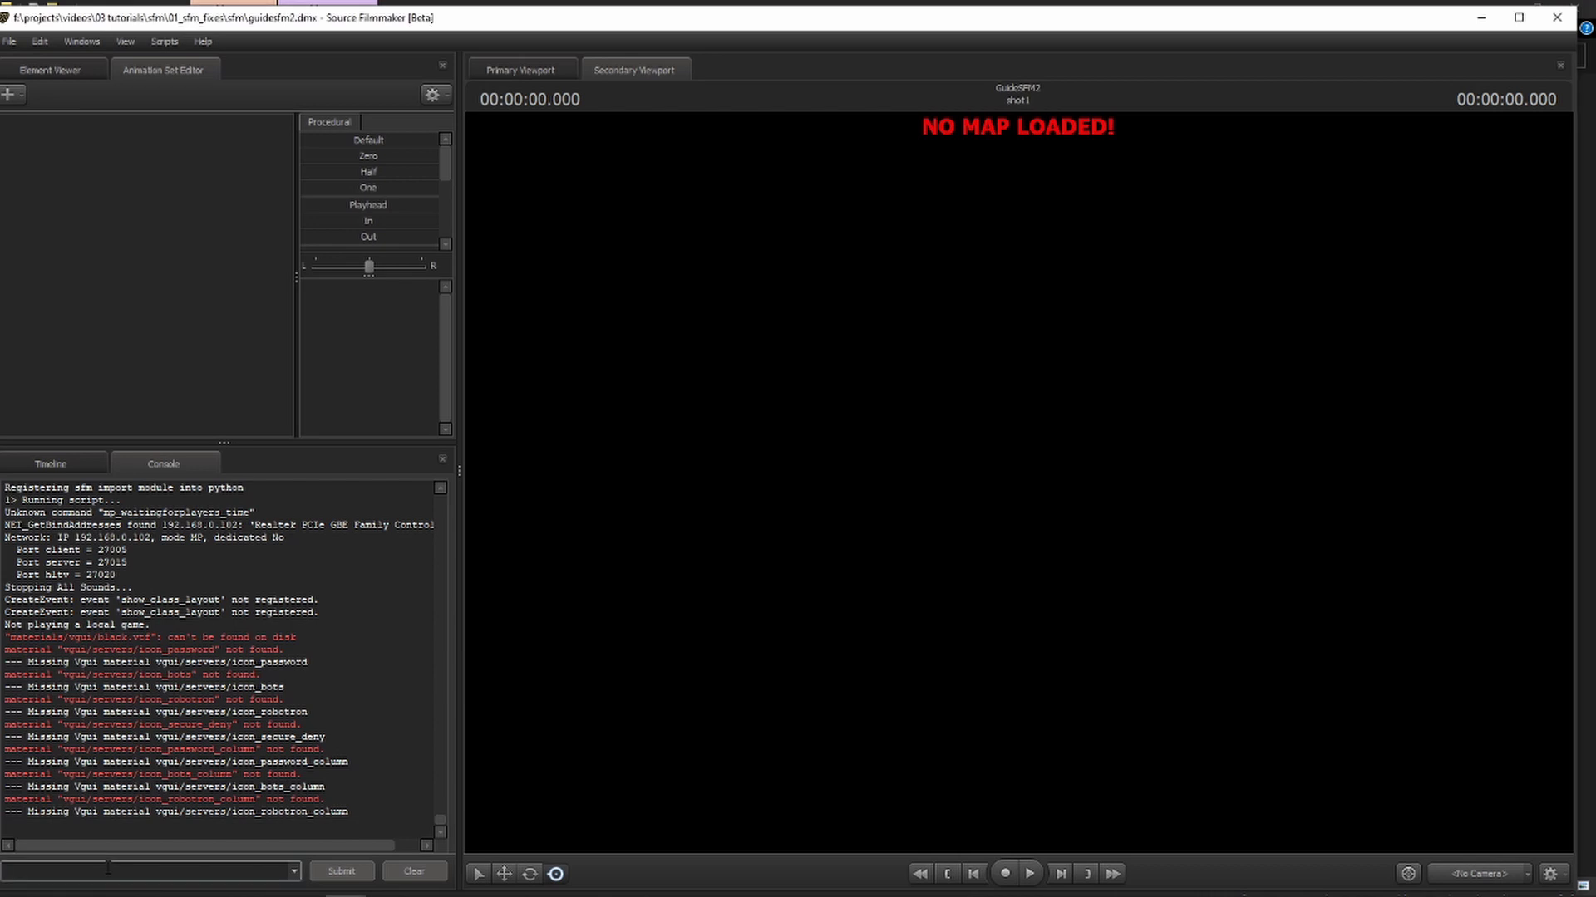
type("r_hunkalloclightmaps 0")
key("Return")
- Load gm_marquisclean.bsp through Load Map, filtering the file list by 'marq'
right_click(613, 320)
left_click(650, 470)
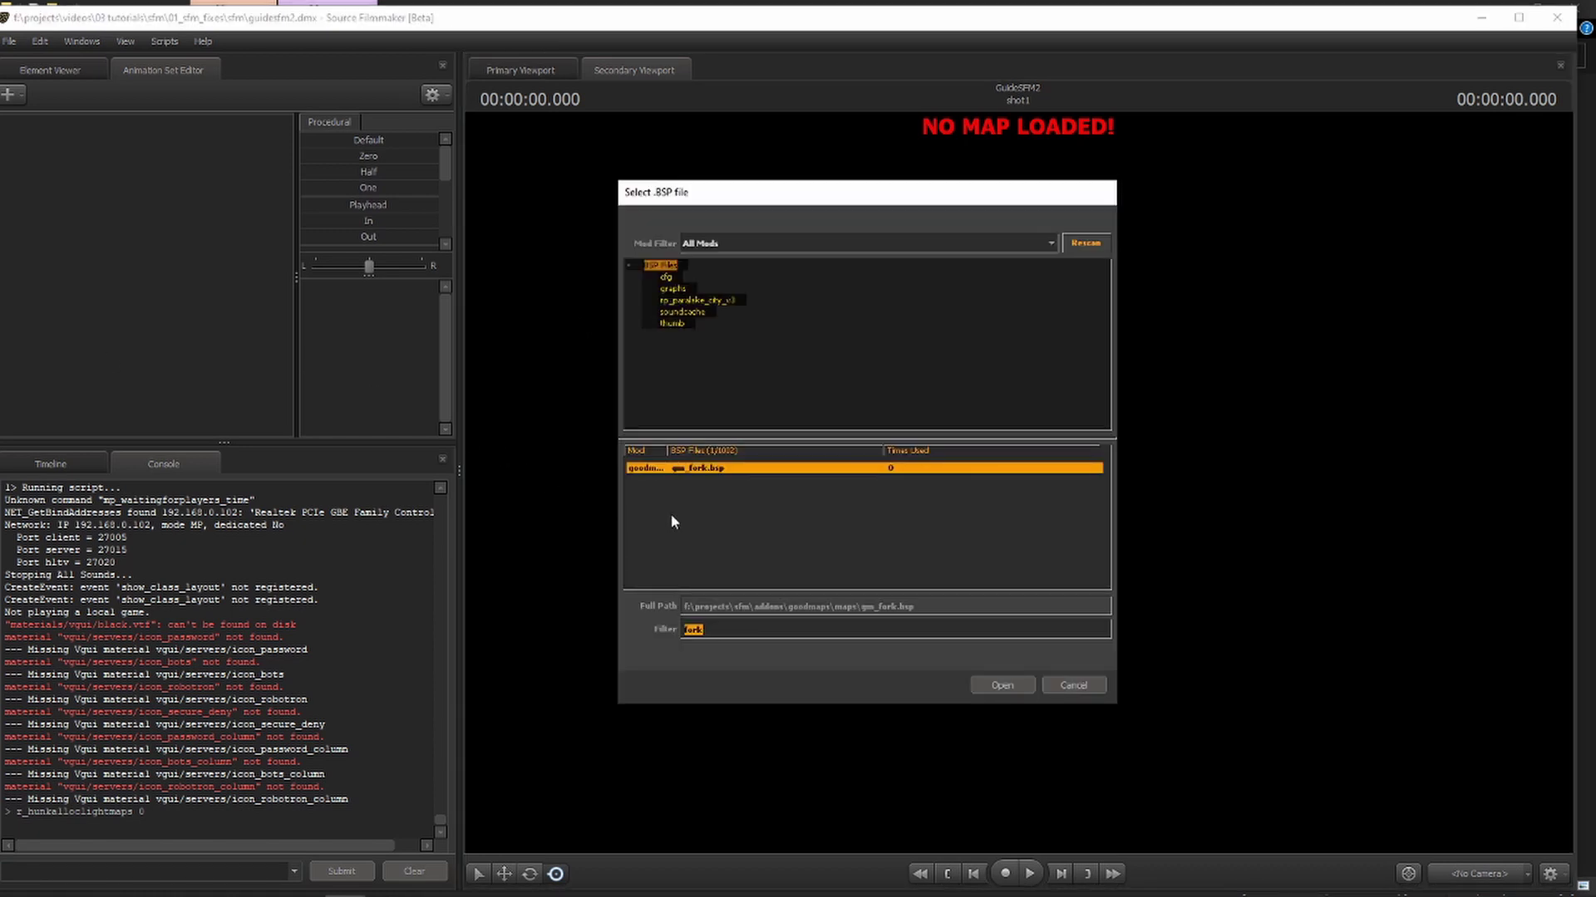
type("marq")
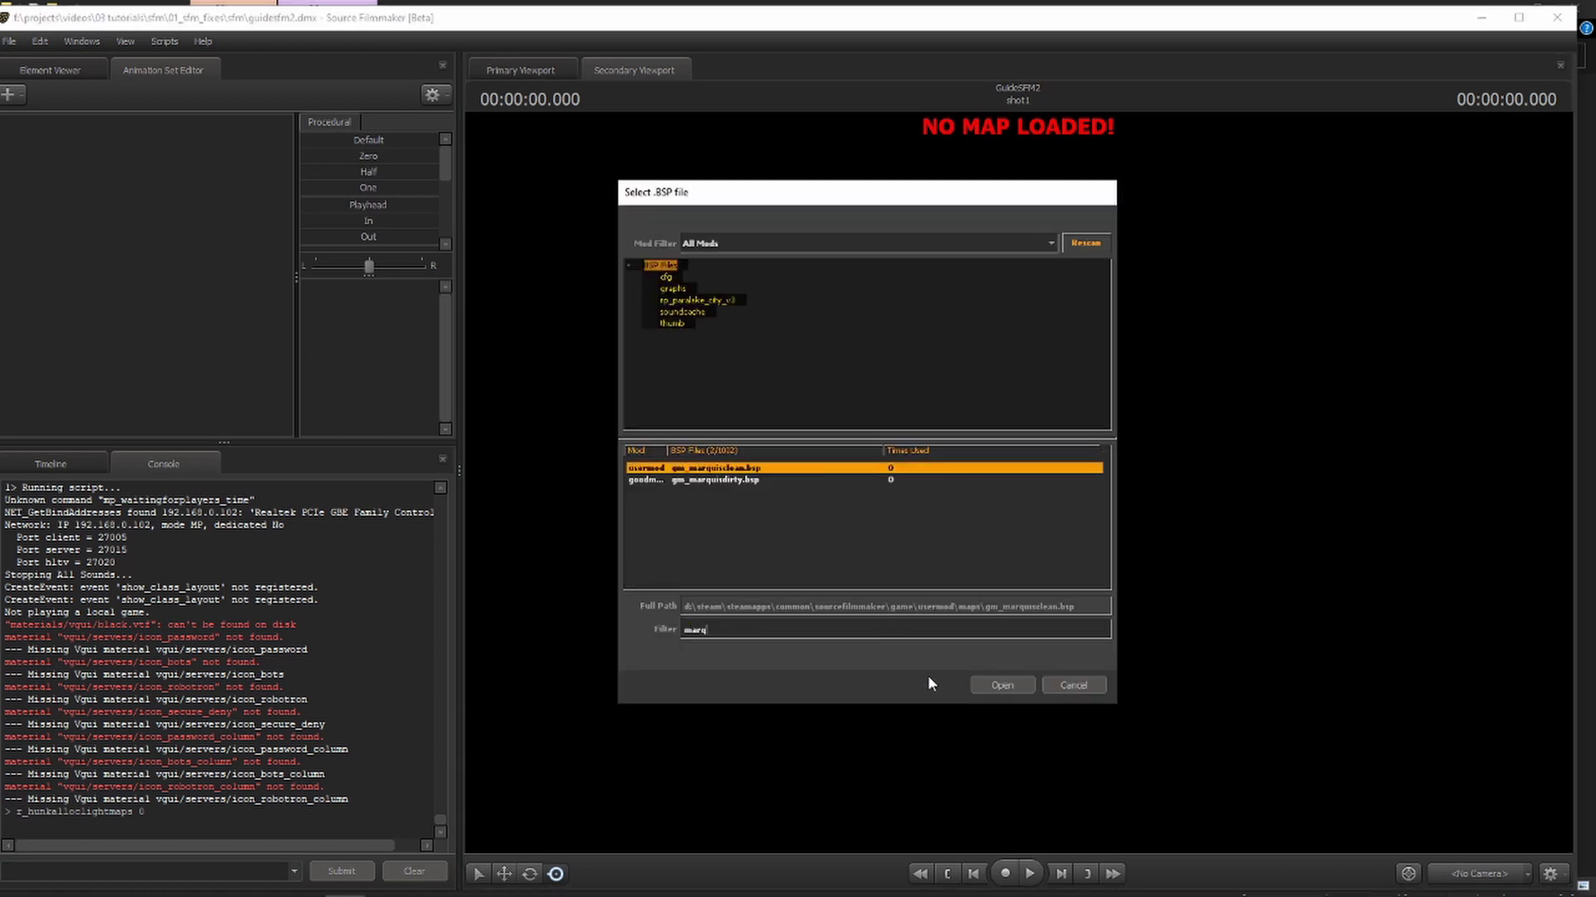
left_click(1002, 685)
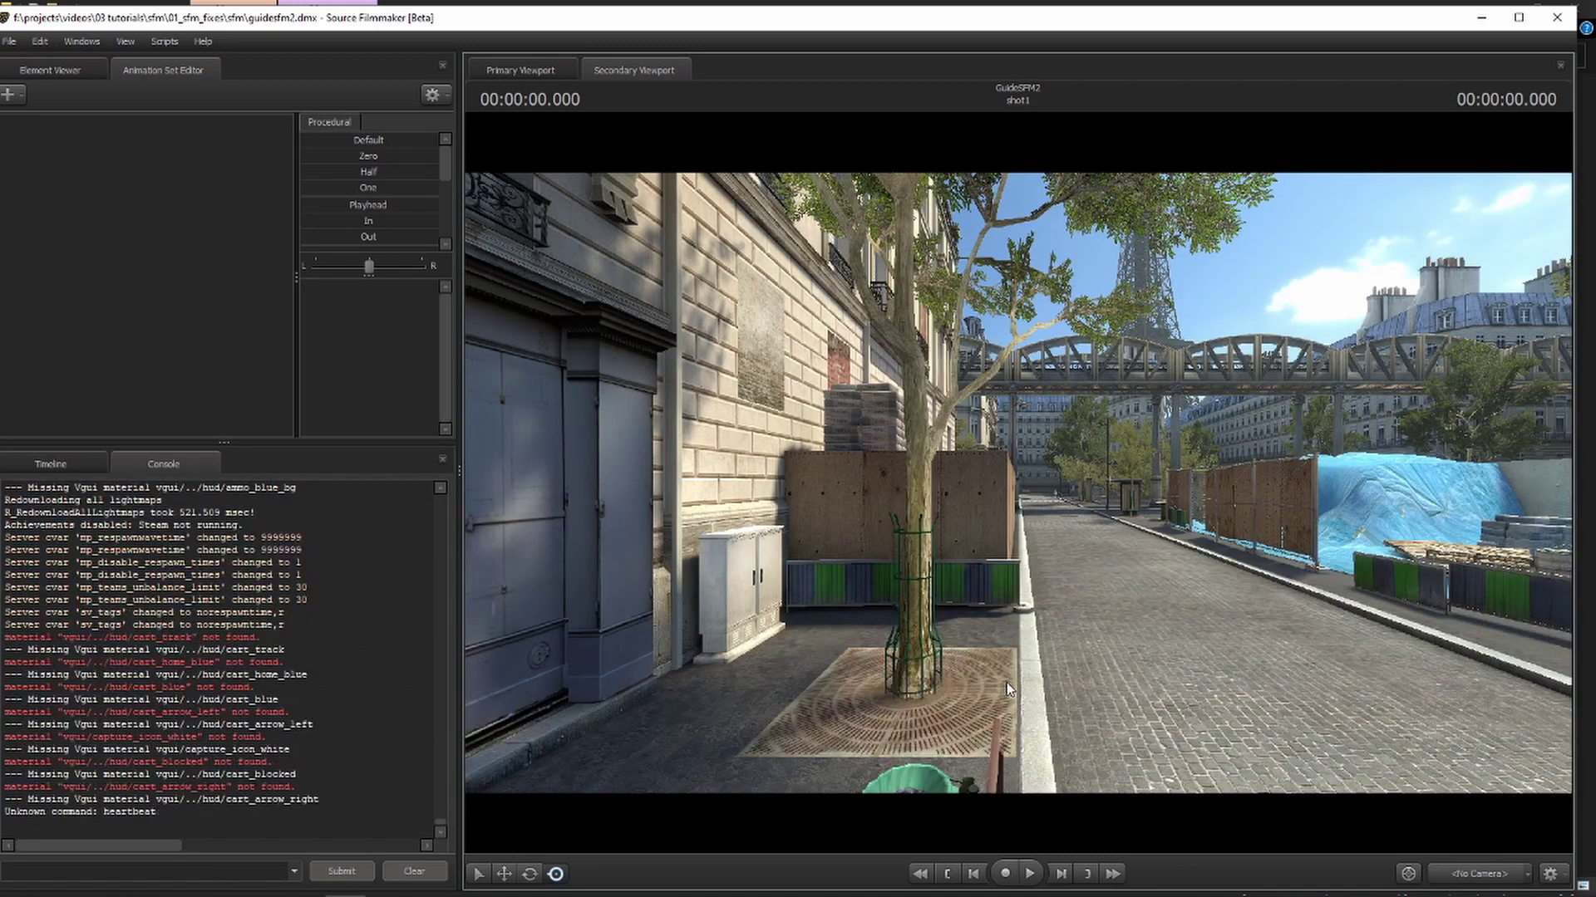
- Take the Work Camera and fly up along the street toward the elevated railway viaduct
left_click_drag(1006, 683, 561, 747)
key("w")
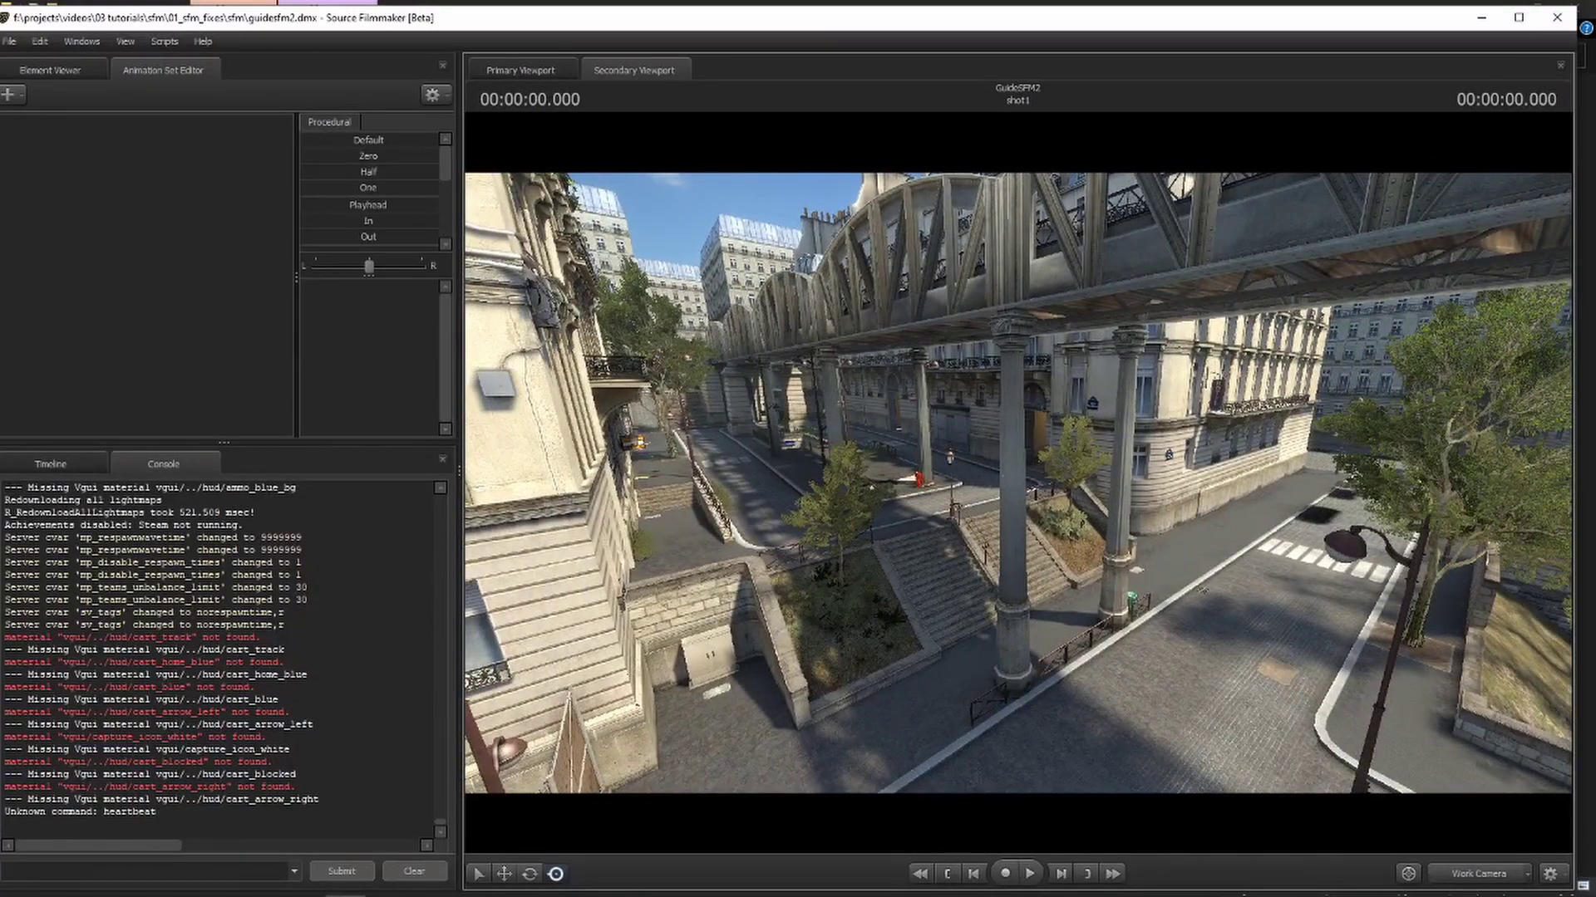